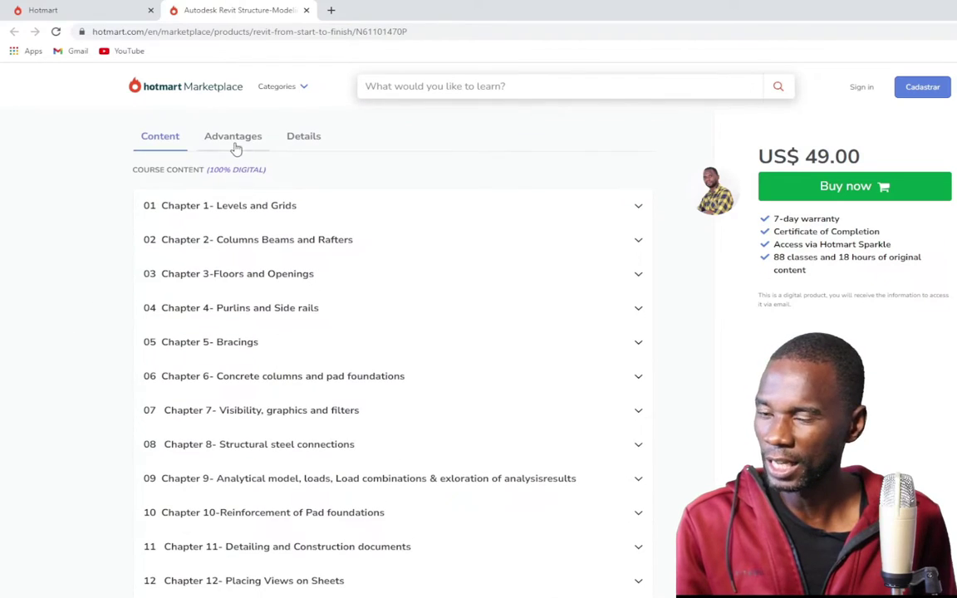
- Review the Revit steel structures course's advantages, details and content, expanding chapters 5, 4, 12, 13 and 9
click(235, 142)
click(309, 141)
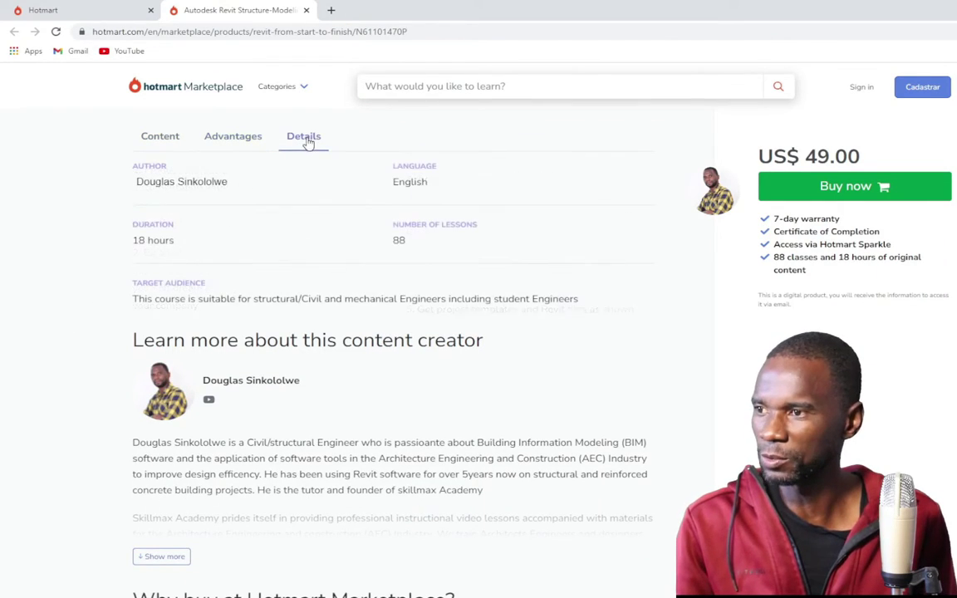
click(161, 140)
scroll(400, 261, down, 2)
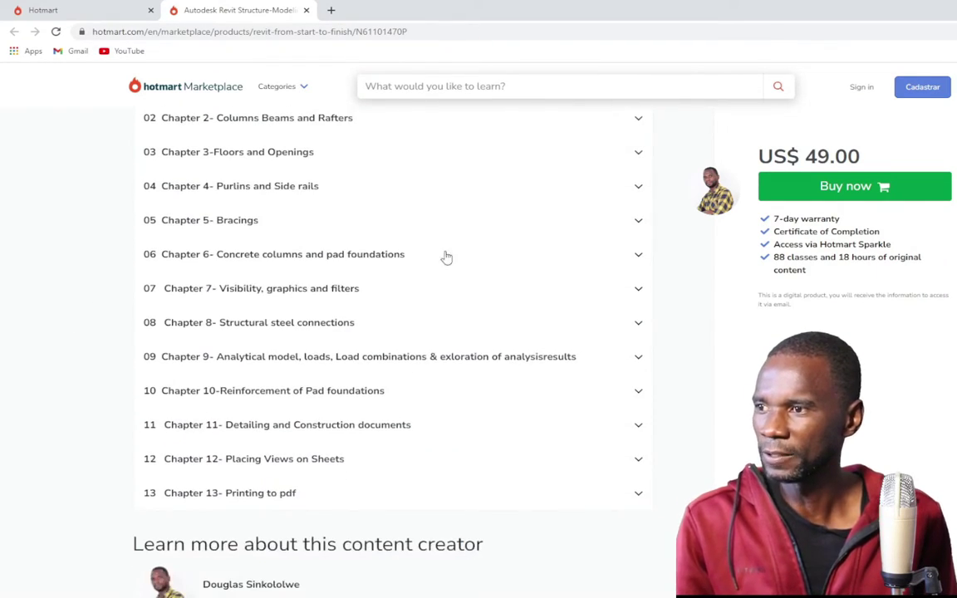
click(638, 223)
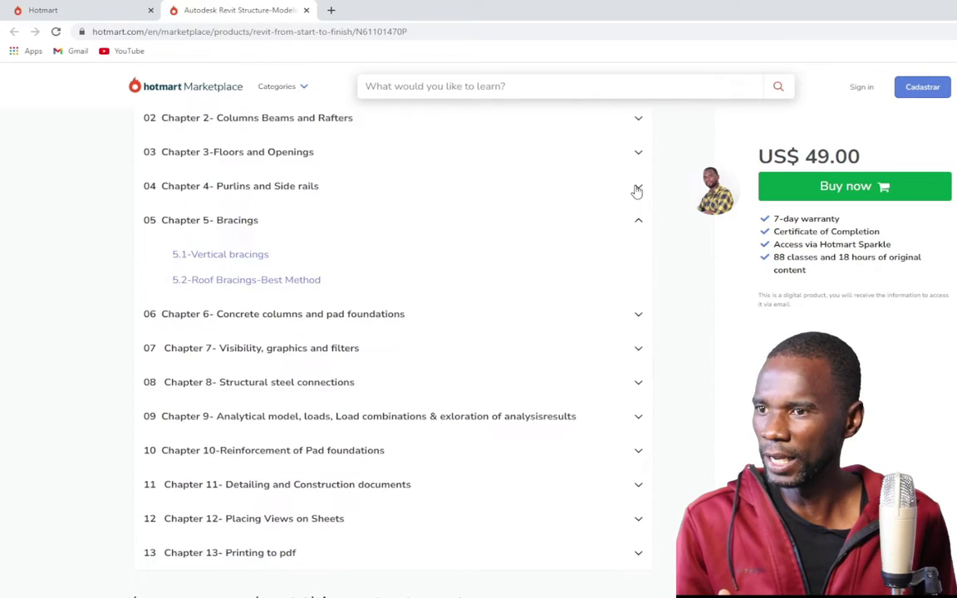
click(636, 190)
scroll(538, 309, down, 4)
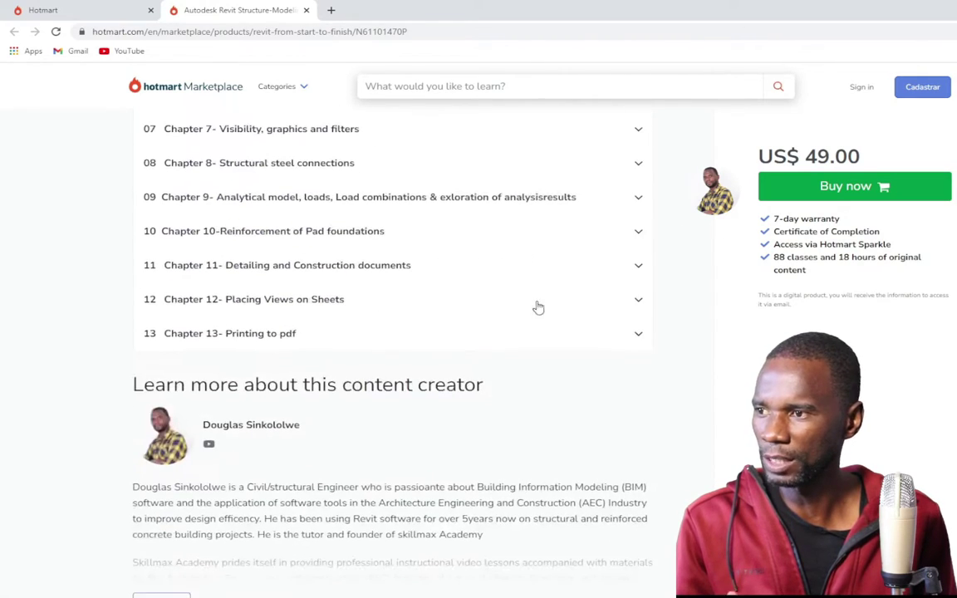
click(639, 303)
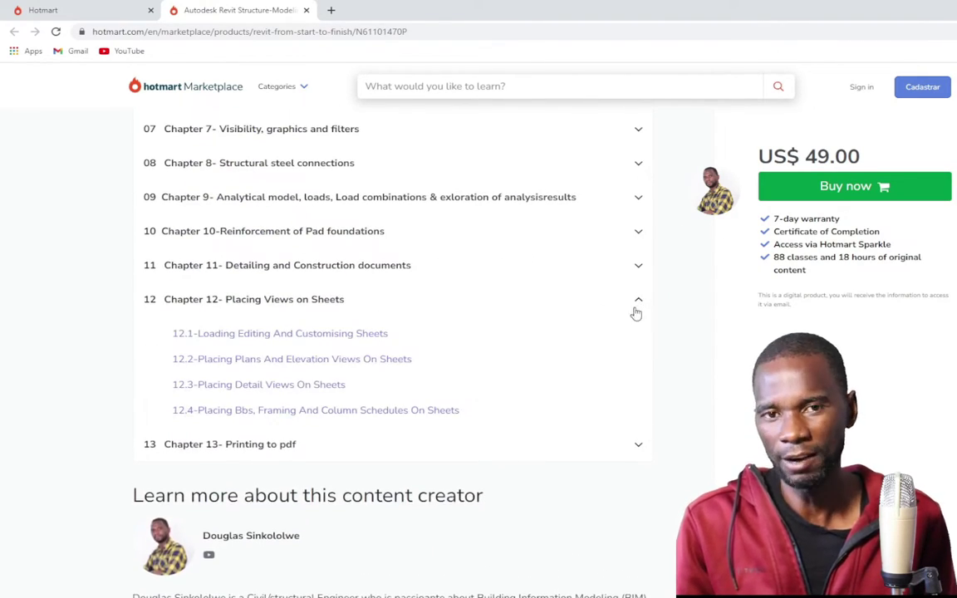
click(638, 449)
click(639, 199)
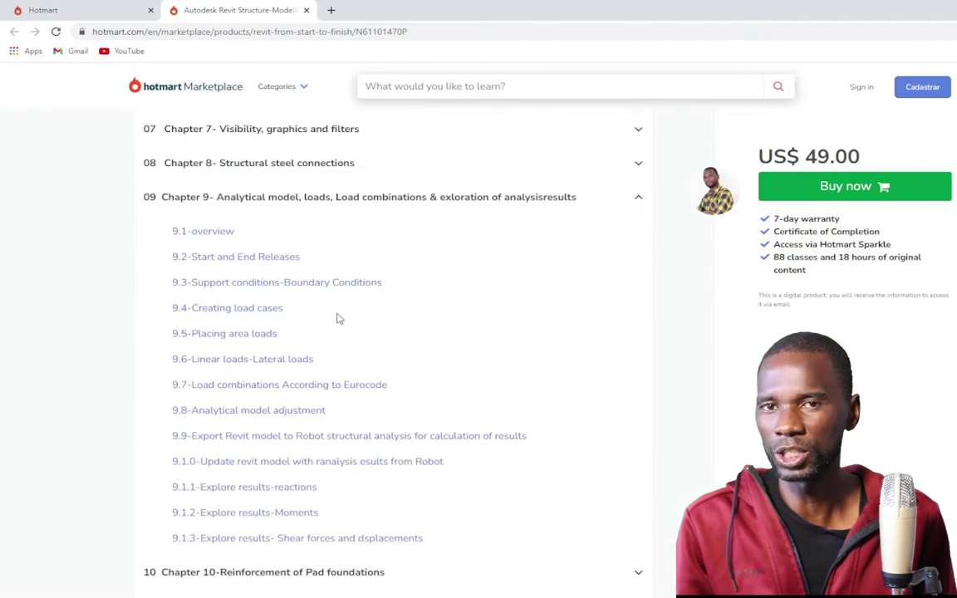
- Examine the rest of the course page, including the creator's other products and the course introduction
scroll(342, 314, down, 15)
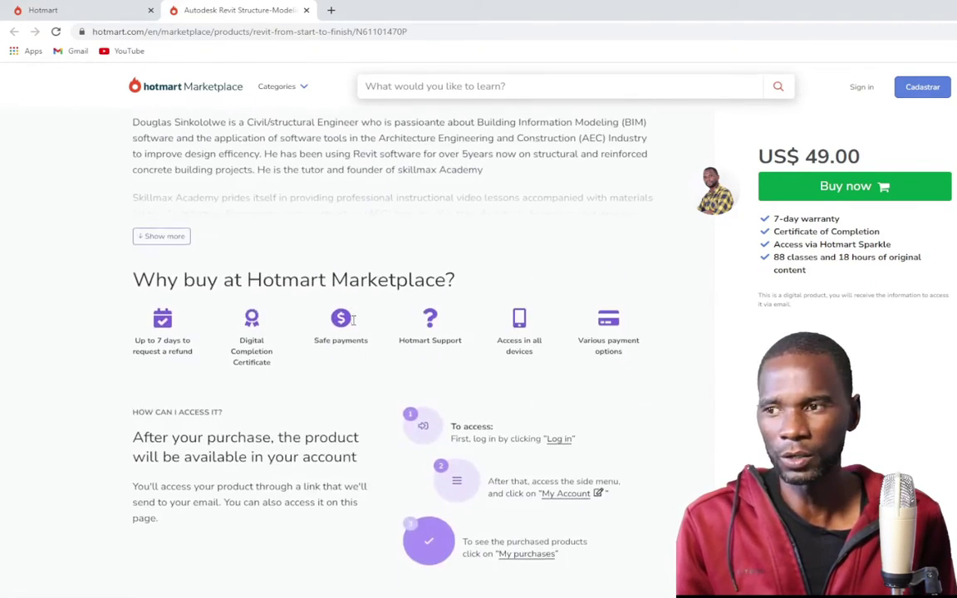
scroll(352, 325, down, 2)
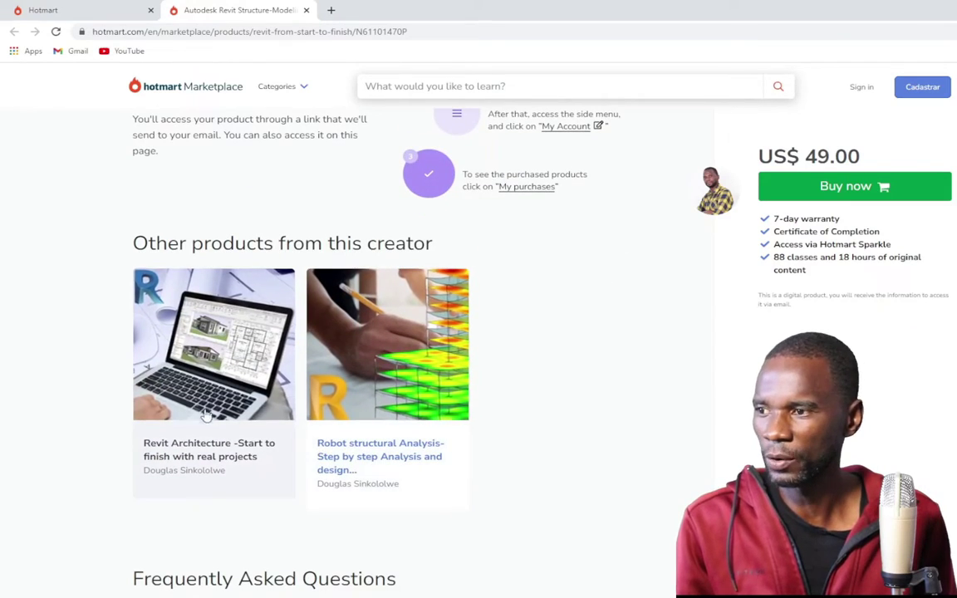
scroll(391, 399, up, 15)
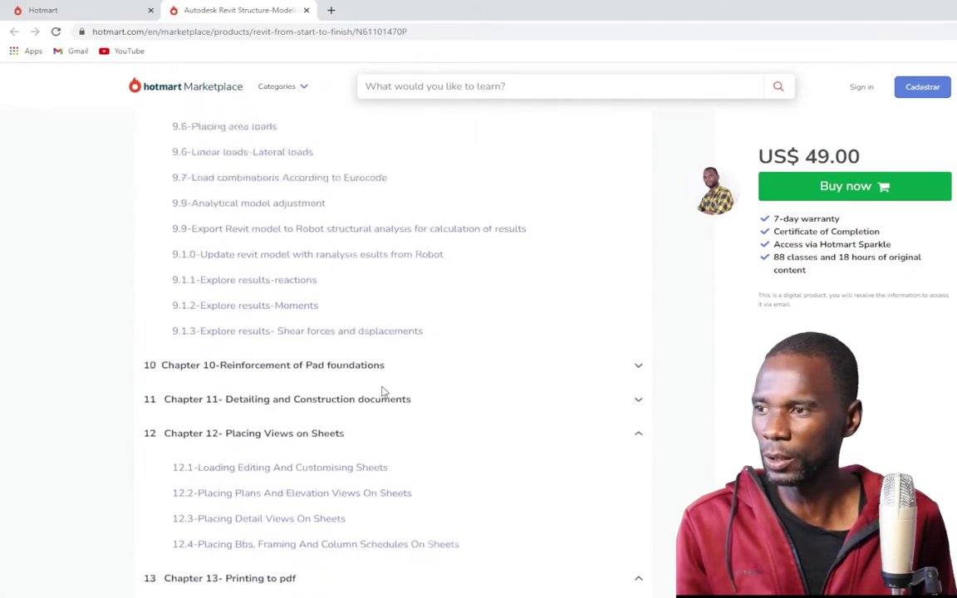
scroll(378, 393, up, 1)
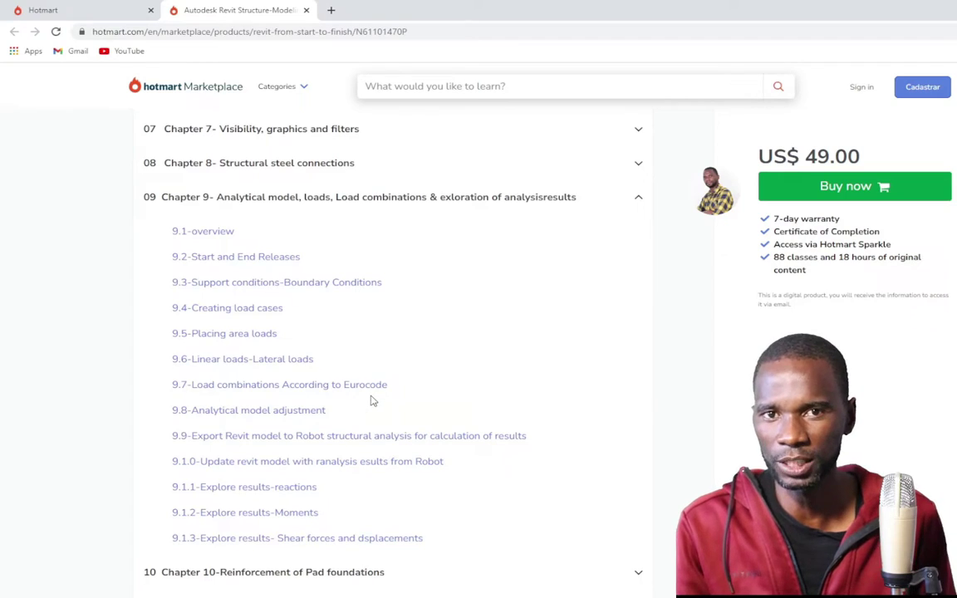
scroll(50, 312, up, 10)
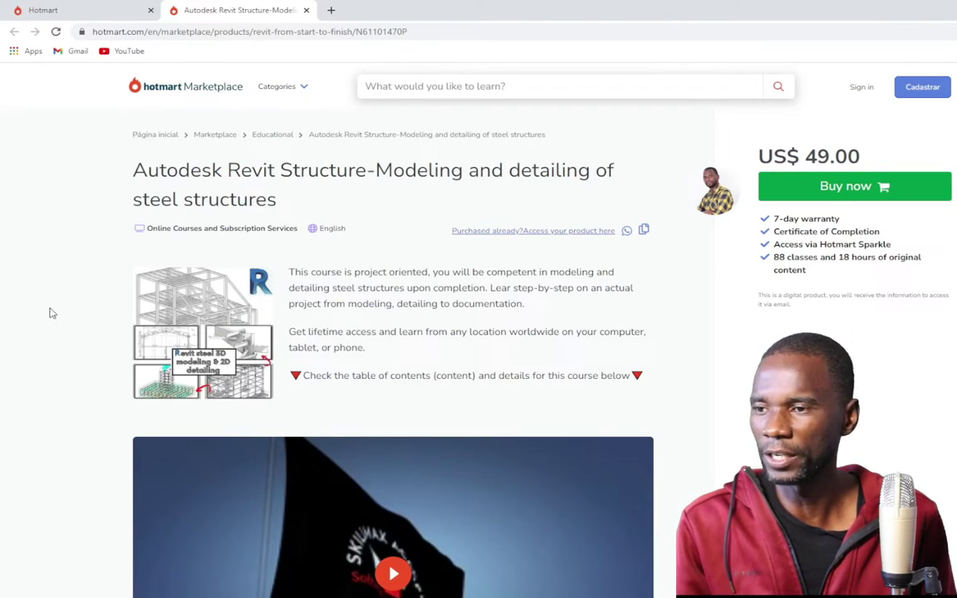
- Check the course's advantages and details again, and expand chapters 5, 4, 12 and 13 in its content list
scroll(73, 328, down, 5)
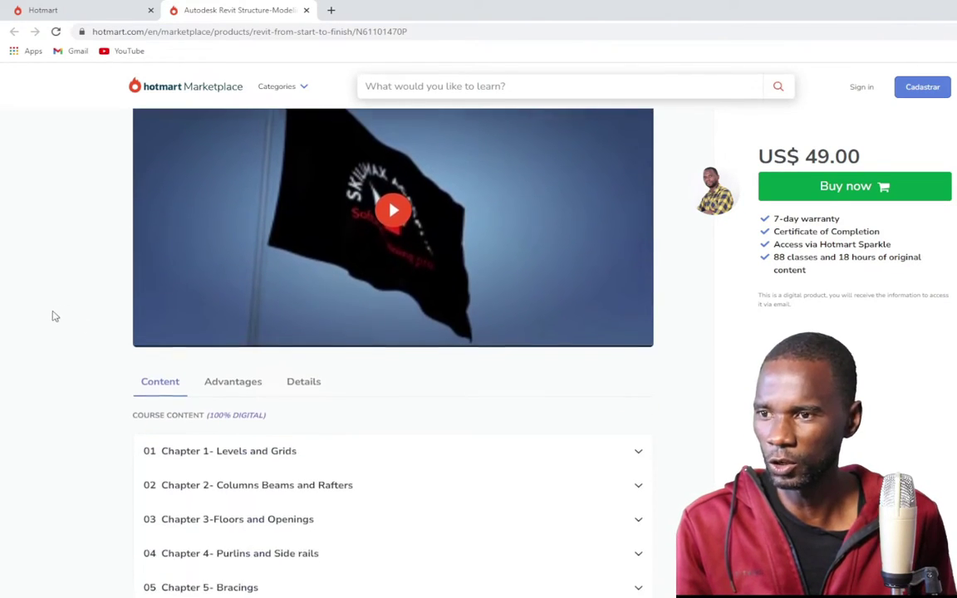
scroll(76, 320, down, 2)
click(228, 140)
click(308, 142)
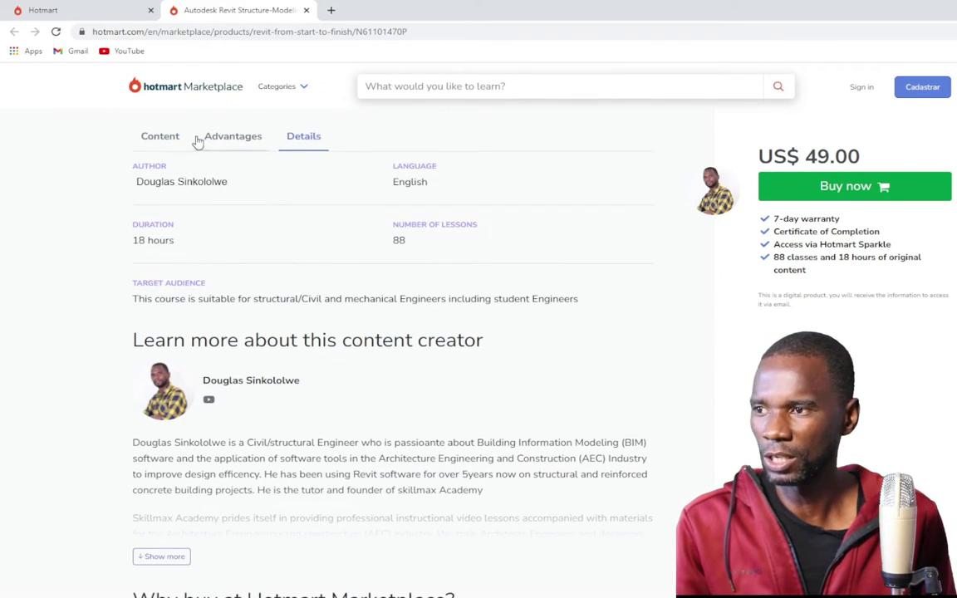
click(161, 138)
scroll(364, 268, down, 2)
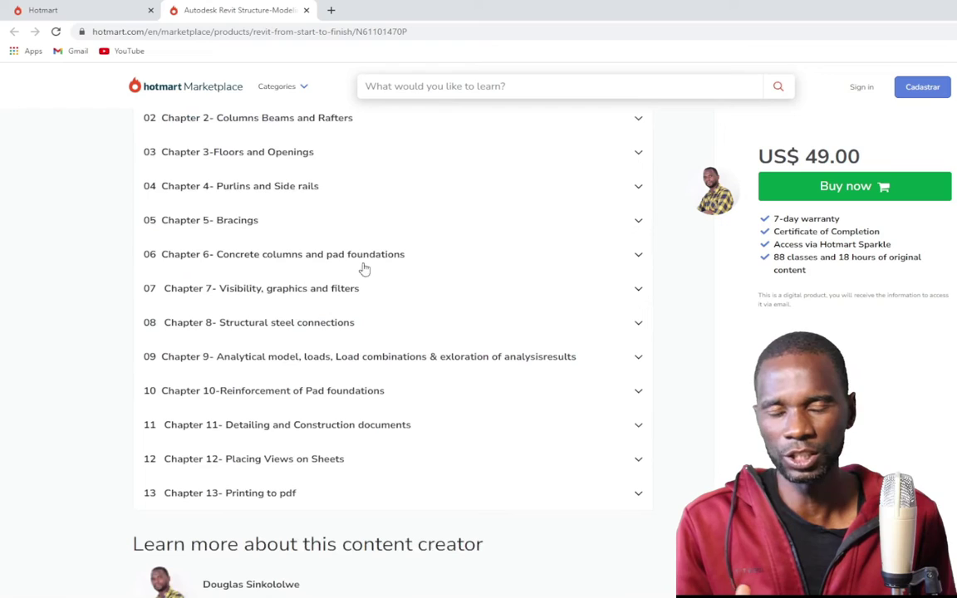
click(639, 225)
click(636, 190)
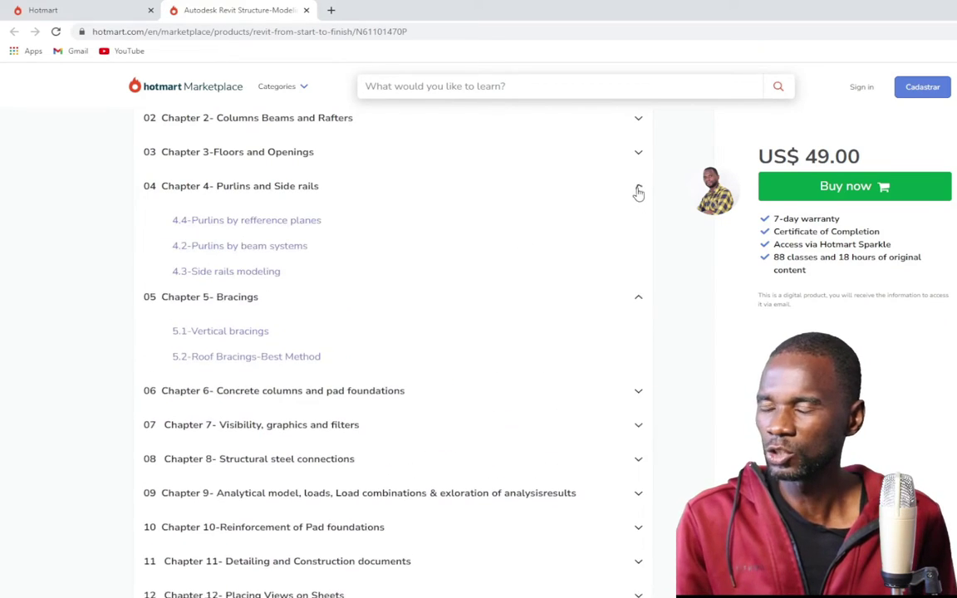
scroll(540, 310, down, 3)
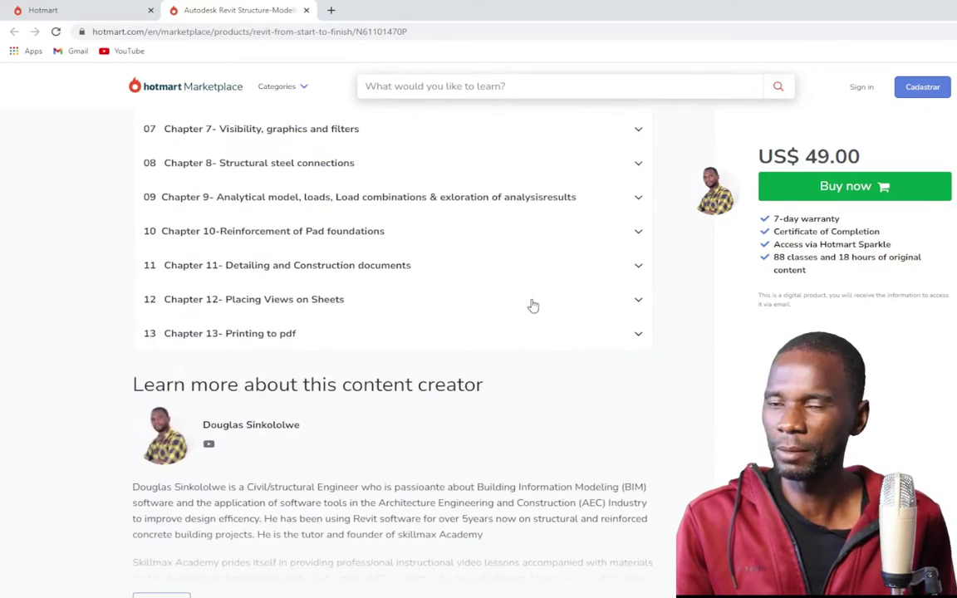
click(639, 303)
click(639, 449)
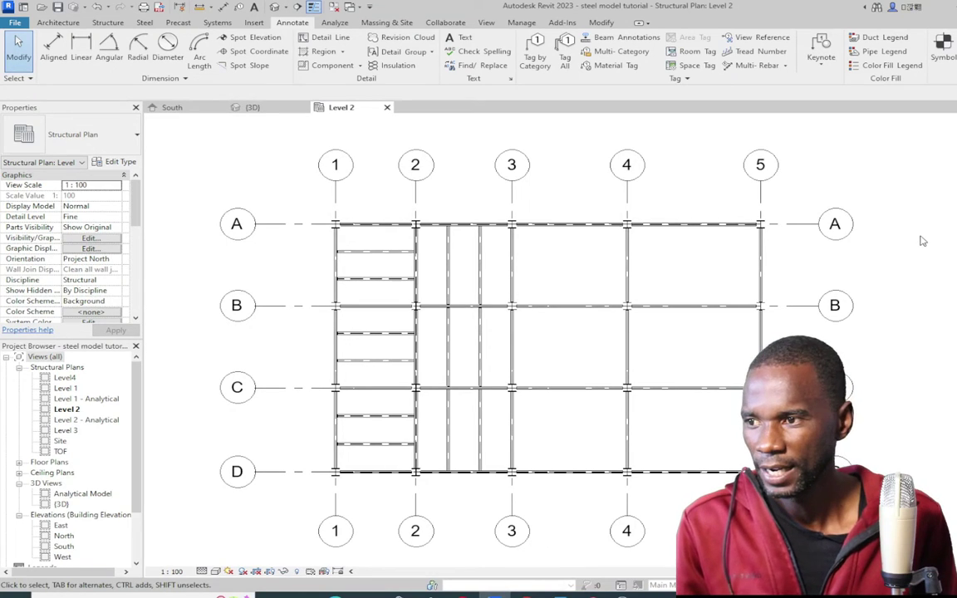
- In Revit, examine the steel frame's beams and columns in the Level 2 structural plan and the 3D view
scroll(317, 200, down, 3)
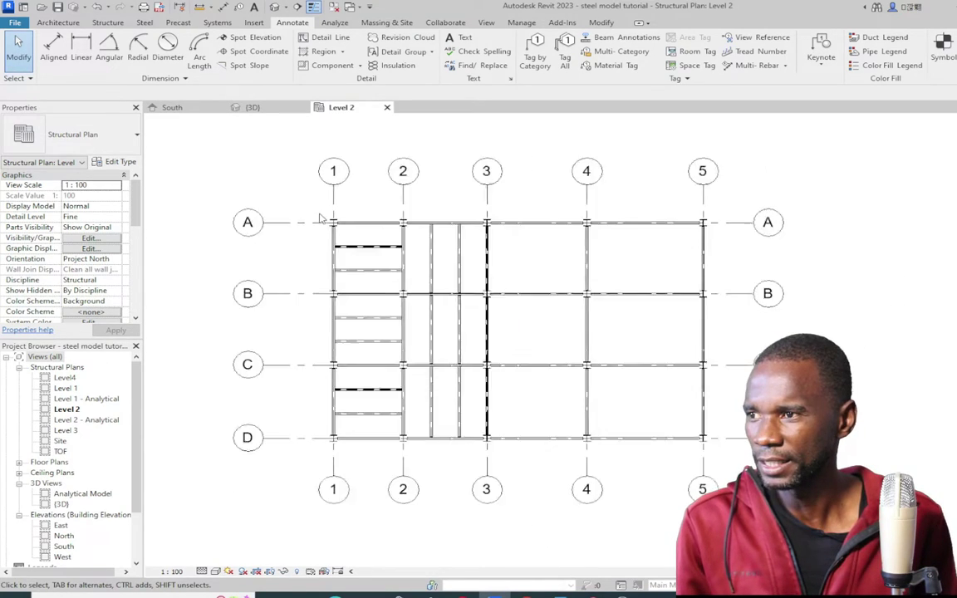
scroll(356, 272, up, 1)
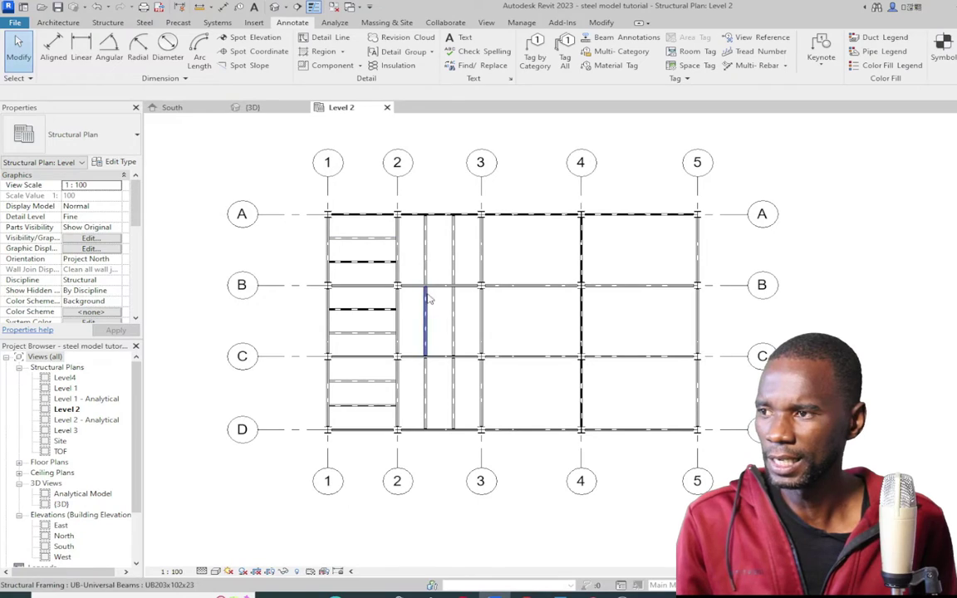
click(249, 107)
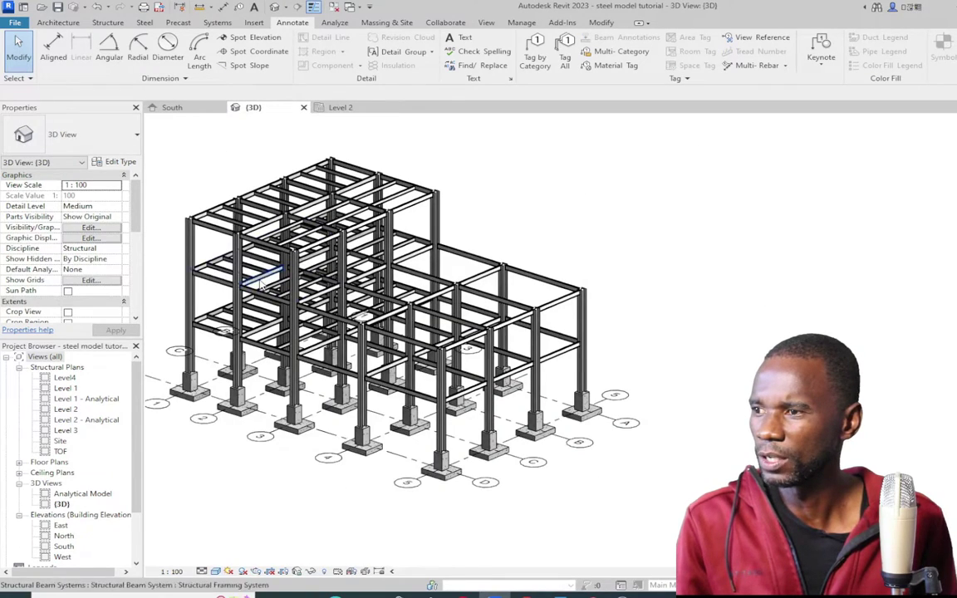
scroll(339, 262, up, 3)
scroll(339, 262, down, 4)
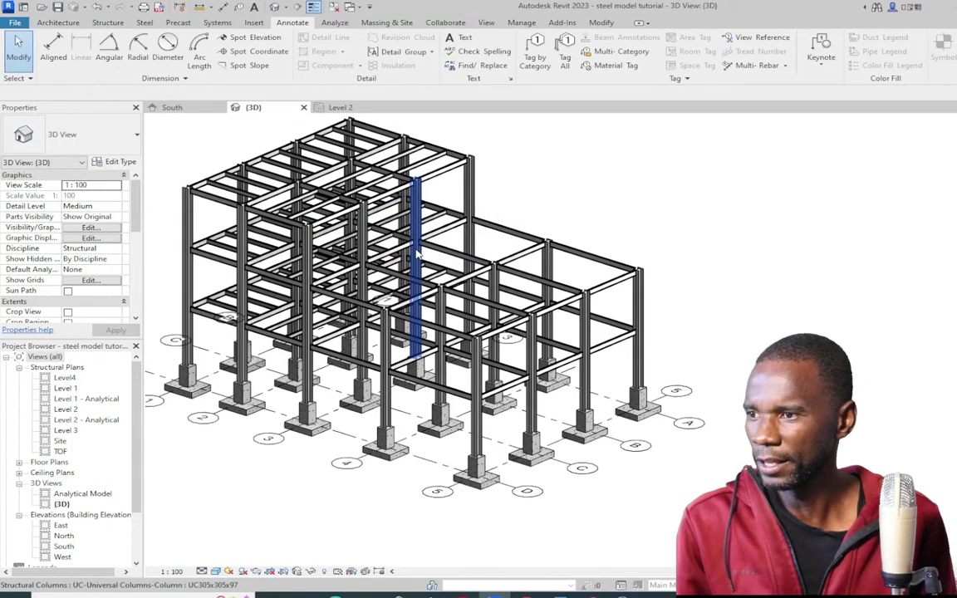
scroll(424, 264, up, 3)
scroll(581, 286, up, 1)
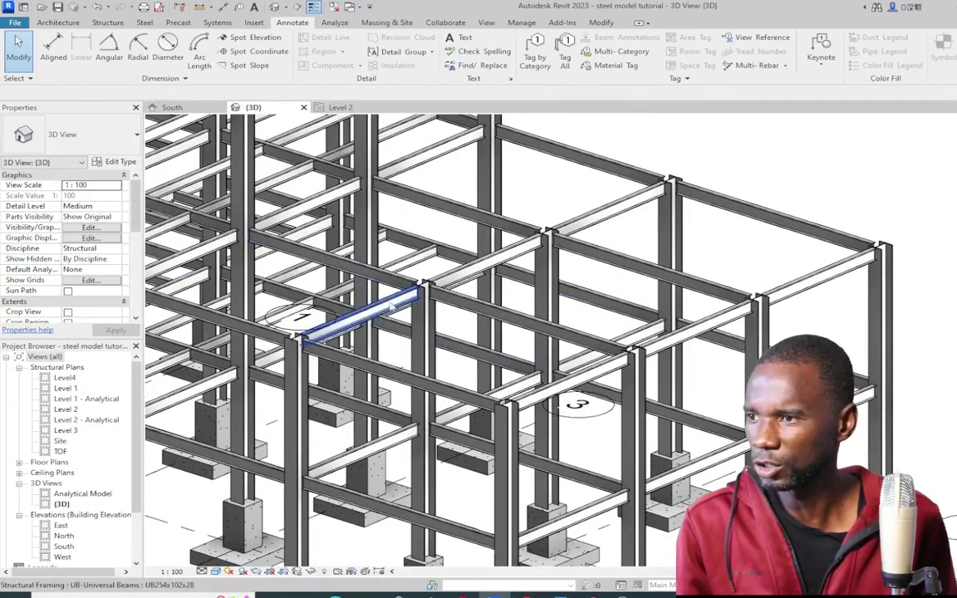
click(339, 108)
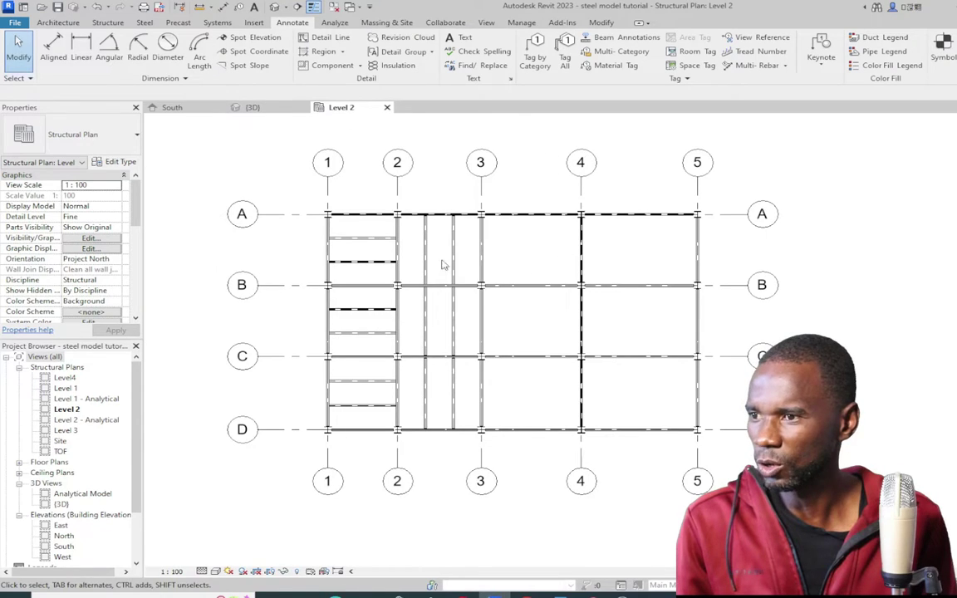
scroll(532, 291, up, 4)
scroll(482, 278, down, 1)
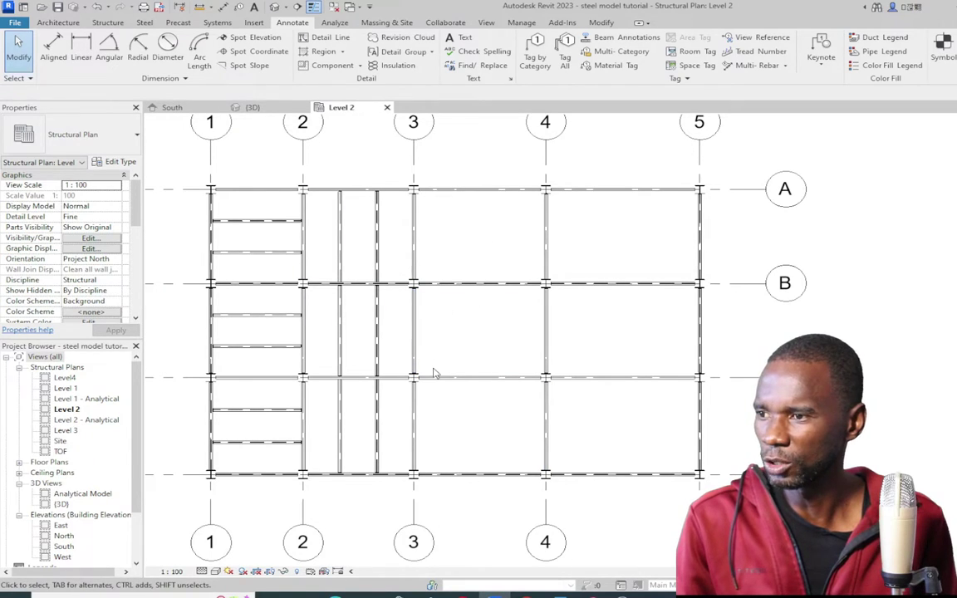
scroll(433, 374, down, 2)
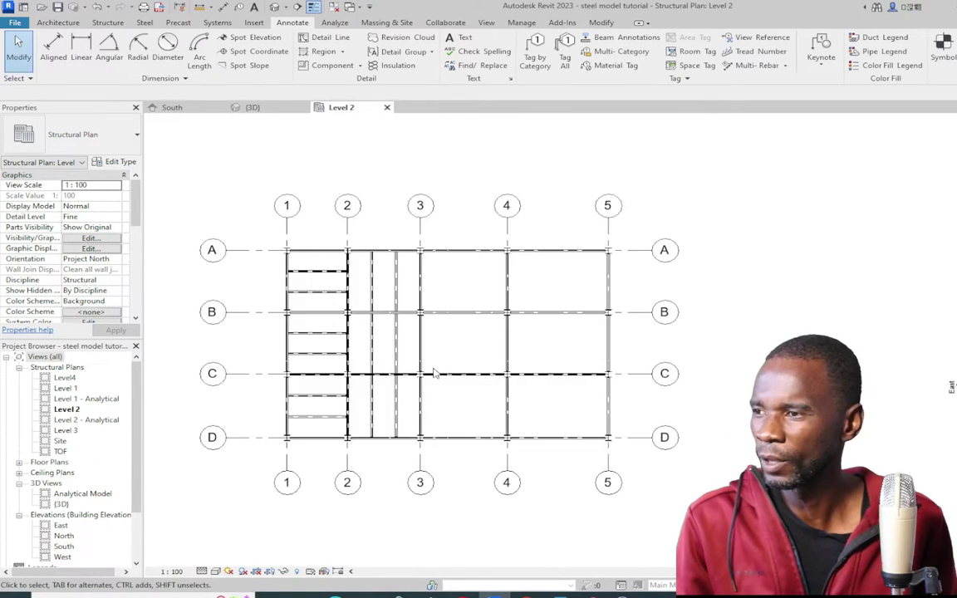
click(253, 108)
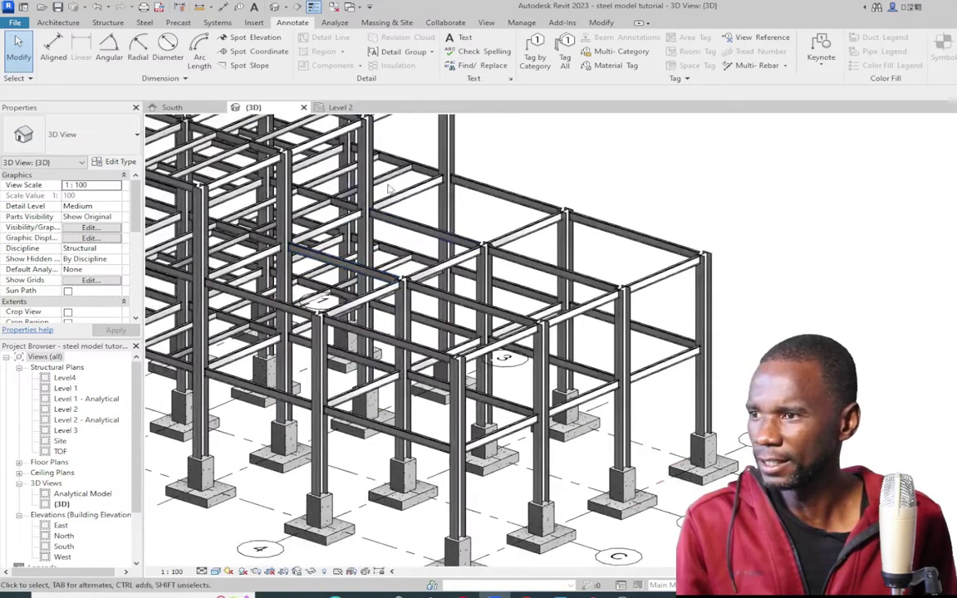
click(340, 108)
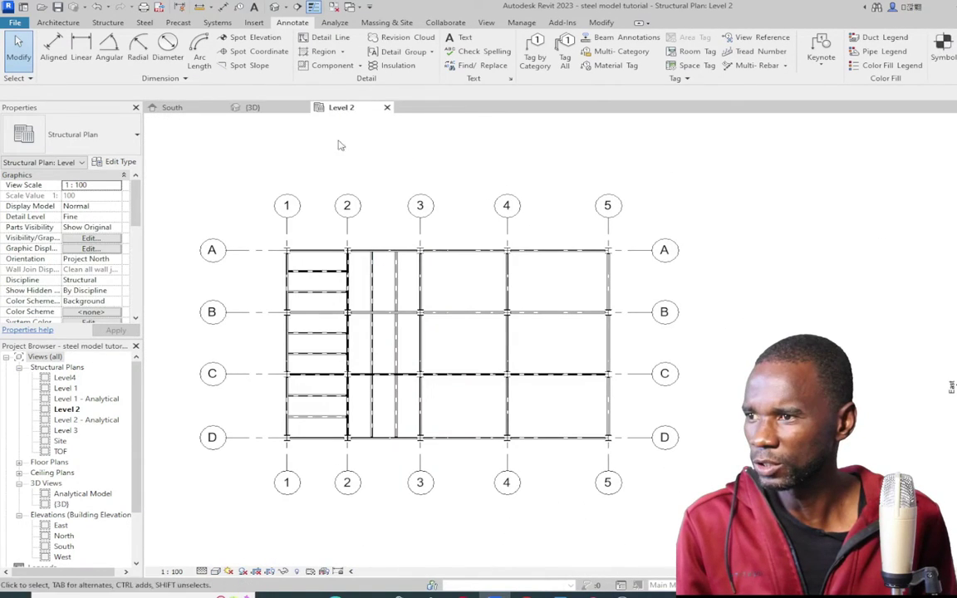
- Place an aligned dimension string in the Arrow - 2.5mm Arial style across grids 5, 4, 3, 2 and 1, just above grid A
scroll(427, 374, up, 2)
scroll(419, 331, down, 1)
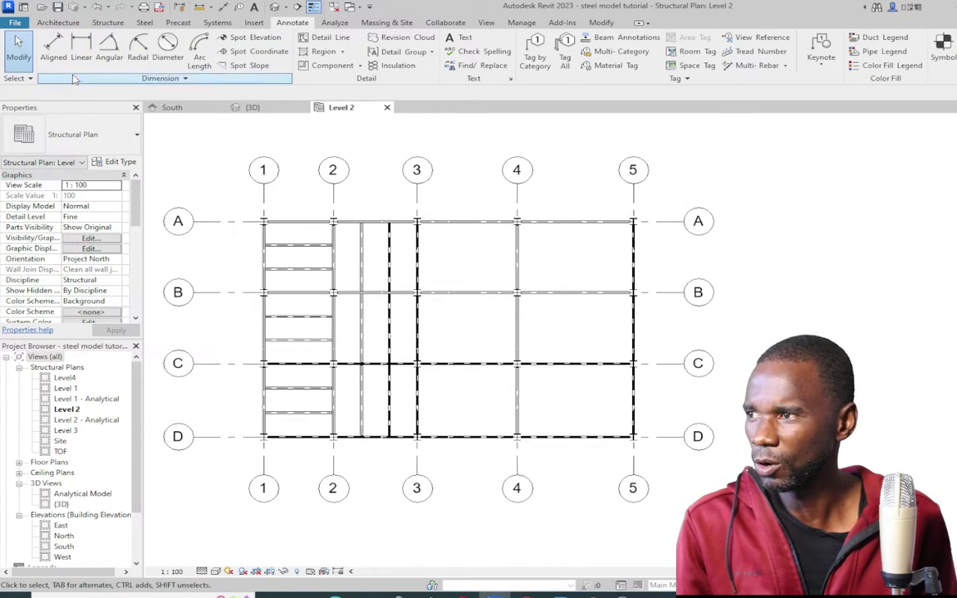
click(53, 45)
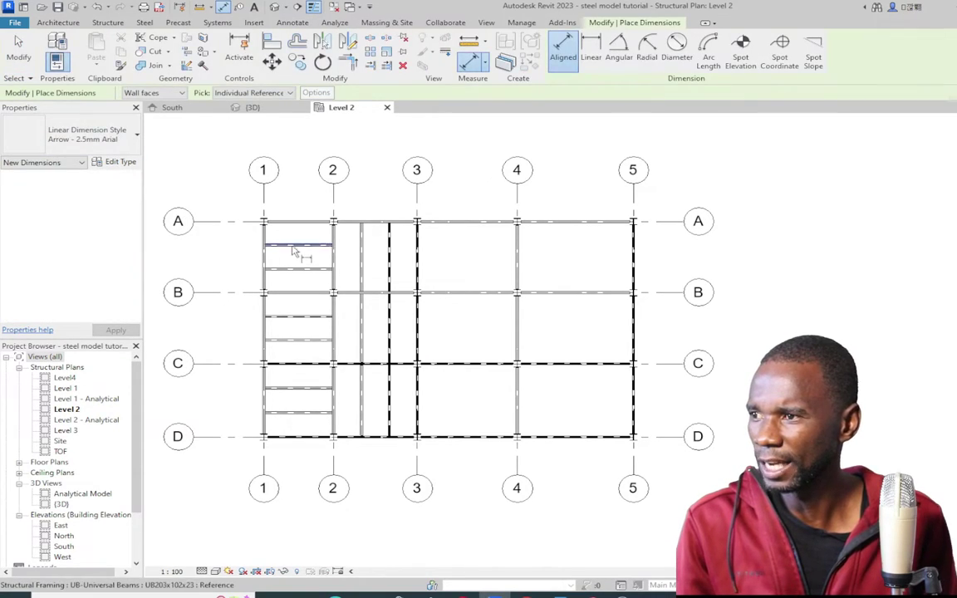
click(131, 145)
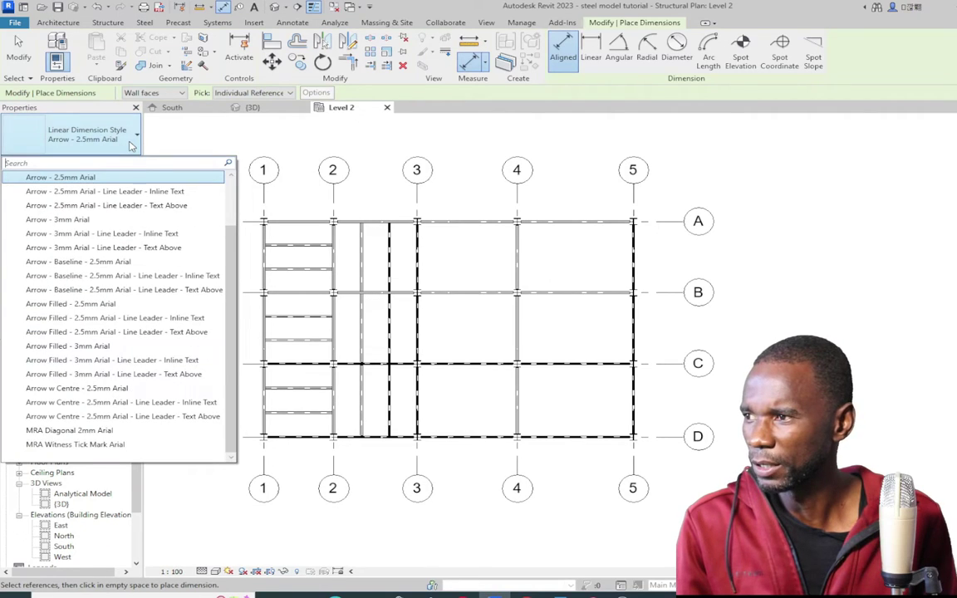
click(57, 182)
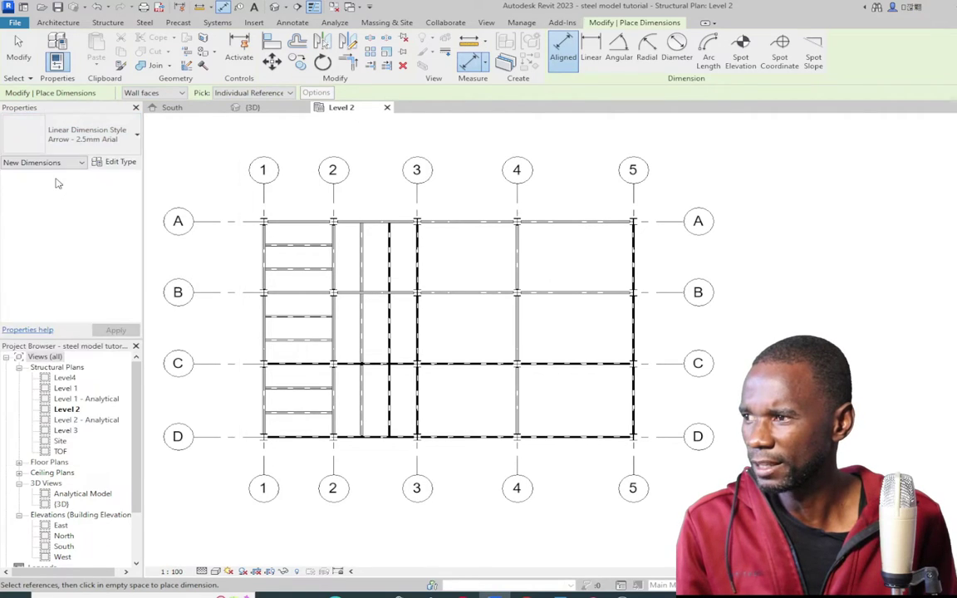
click(634, 199)
click(518, 202)
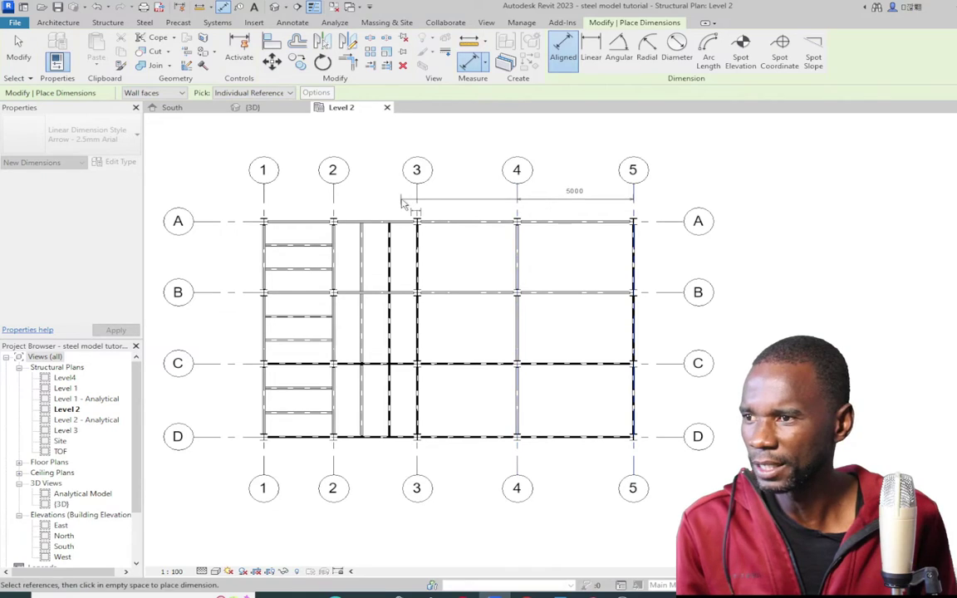
click(418, 203)
click(335, 201)
click(263, 209)
click(218, 206)
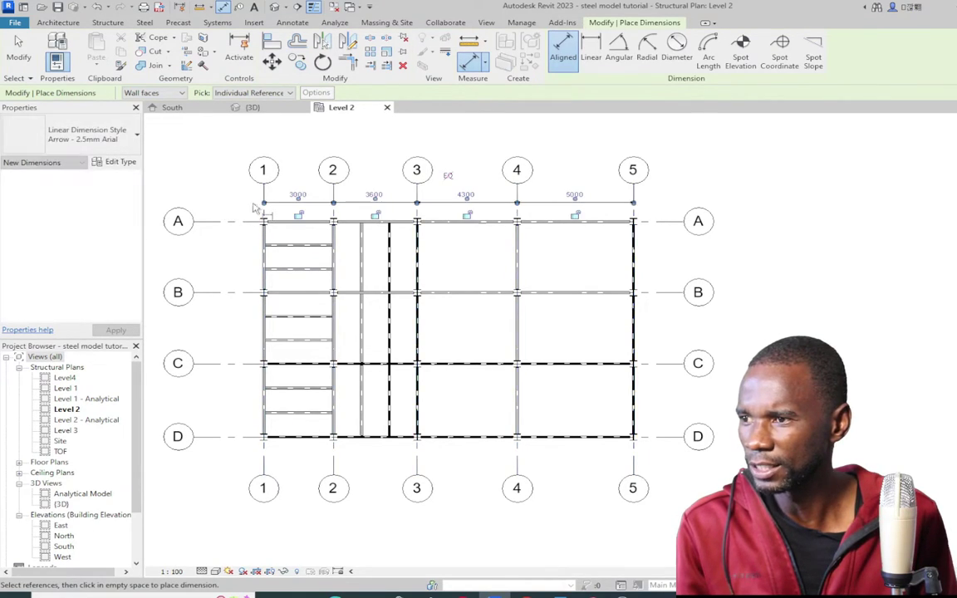
- Place an aligned dimension string across grids D, C, B and A, just outside grid 1
scroll(701, 186, down, 2)
scroll(455, 314, up, 5)
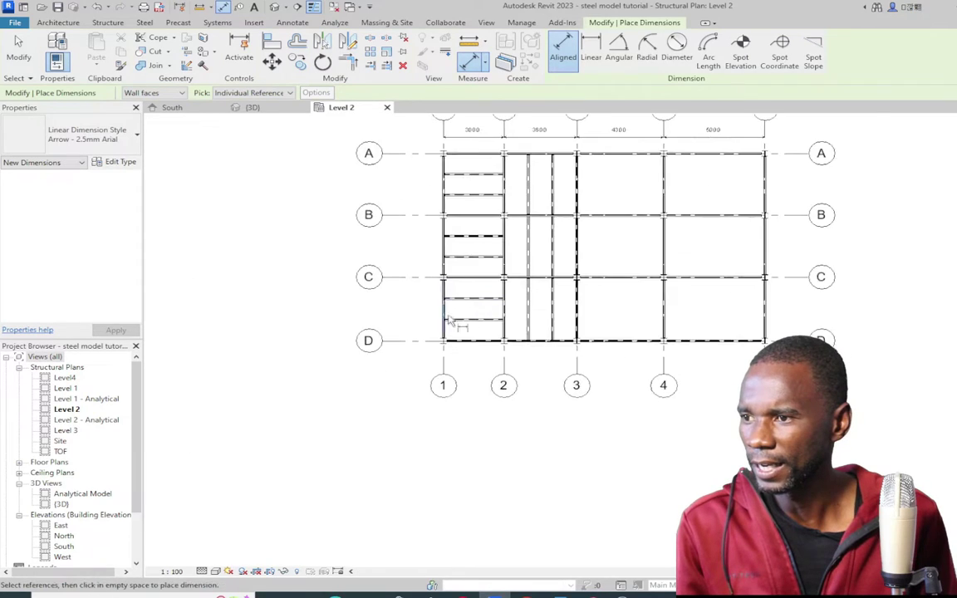
click(396, 345)
click(396, 262)
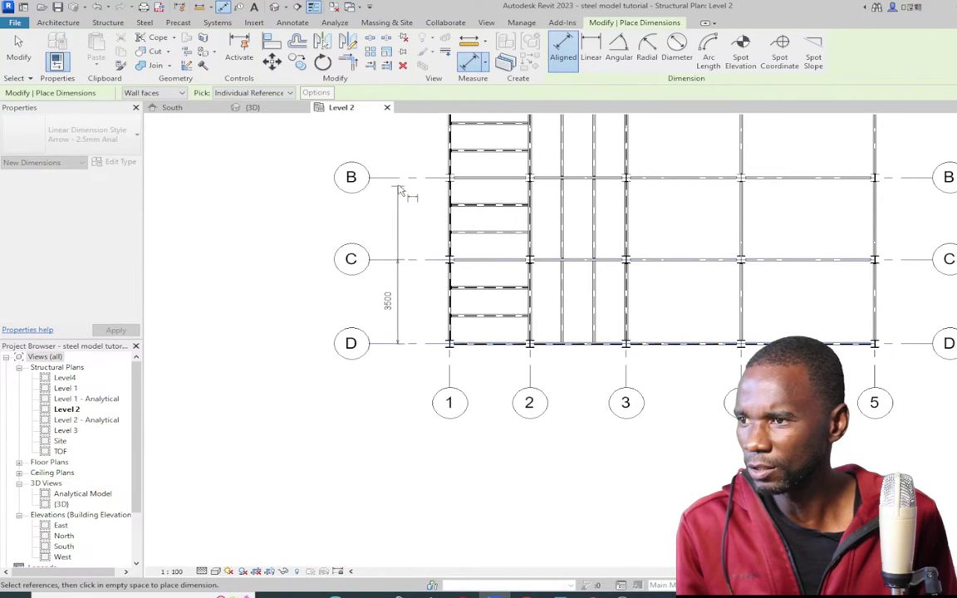
click(399, 178)
scroll(399, 200, down, 3)
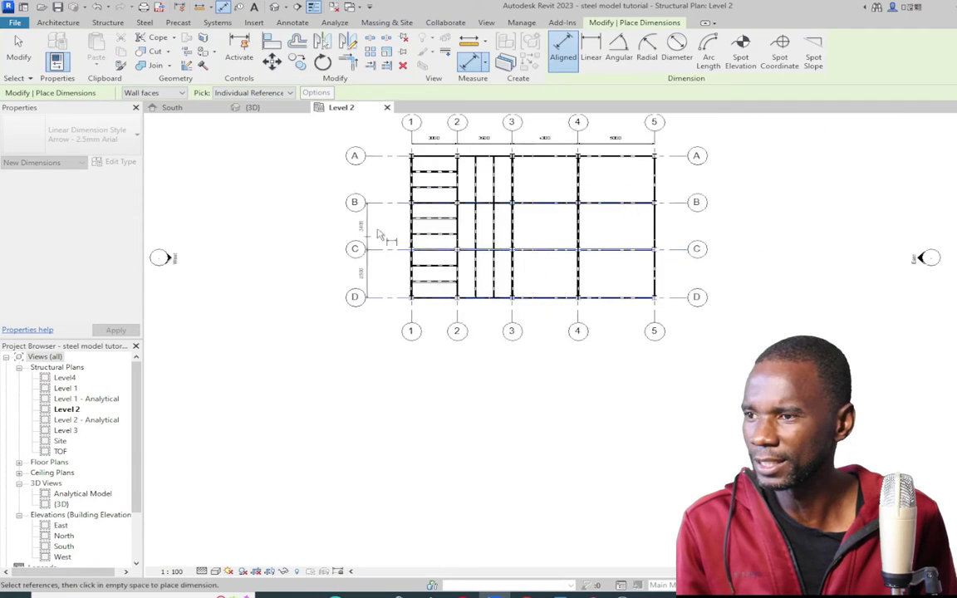
scroll(400, 166, up, 2)
click(400, 165)
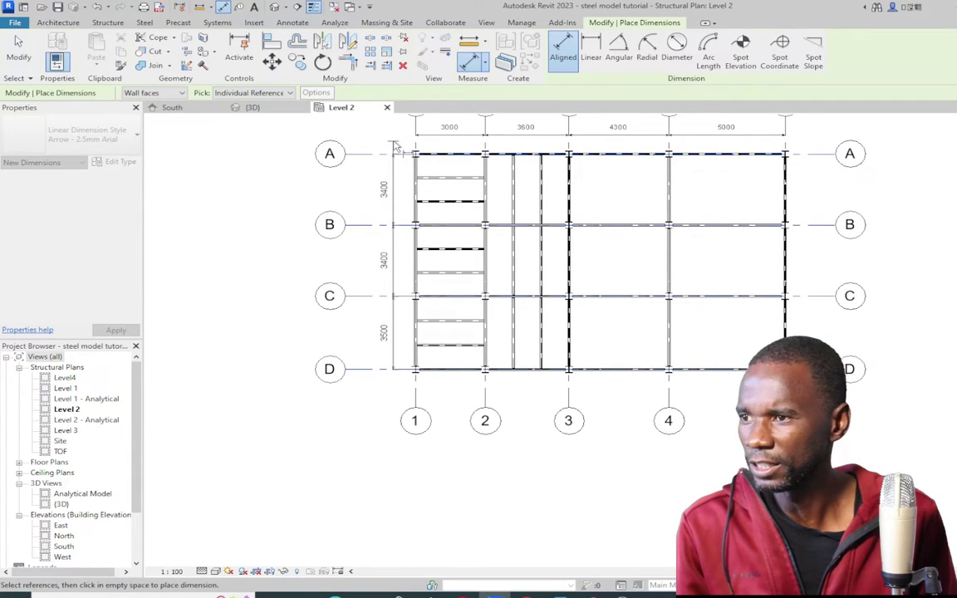
click(389, 264)
- Add overall aligned dimensions from grid 5 to grid 1 and from grid A to grid D, outside the bay dimension strings
scroll(359, 265, down, 2)
scroll(488, 162, up, 3)
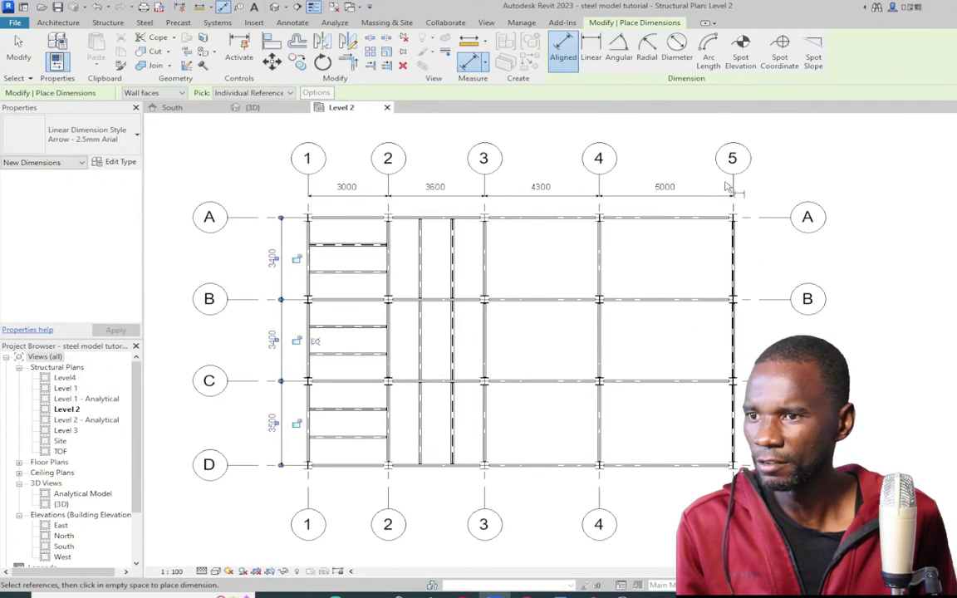
click(734, 189)
click(309, 188)
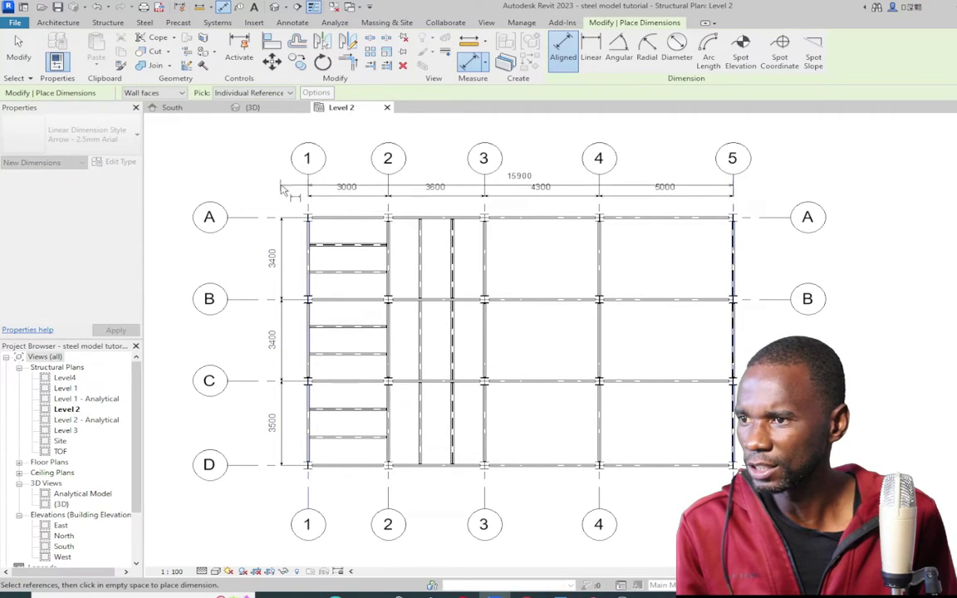
click(278, 186)
click(247, 219)
click(275, 463)
click(254, 399)
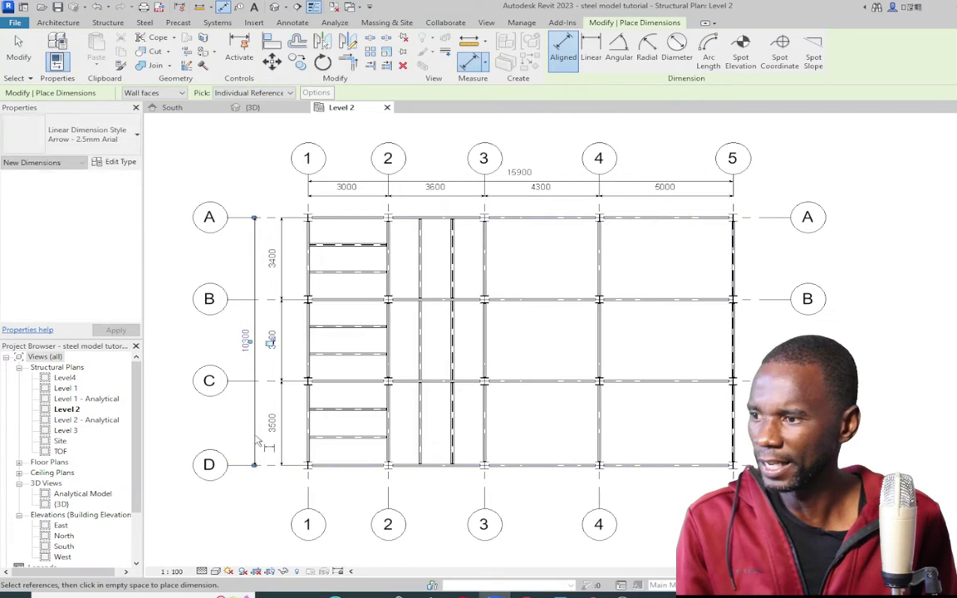
- Change the tick mark of the Arrow - 2.5mm Arial dimension style to Arrow Filled 30 Degree - Large
scroll(486, 193, up, 3)
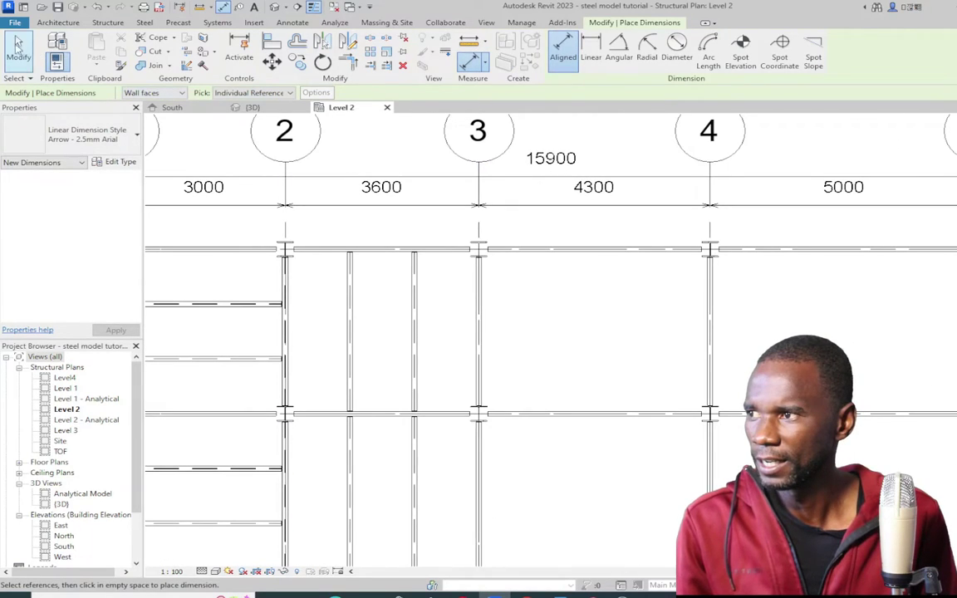
click(18, 52)
scroll(525, 200, up, 3)
scroll(519, 210, up, 2)
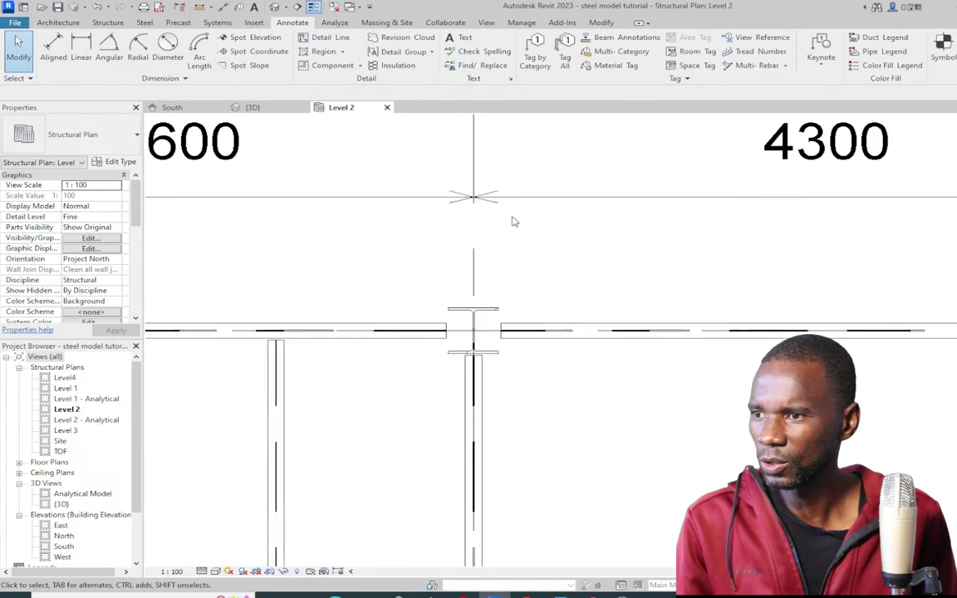
scroll(490, 232, down, 2)
click(462, 208)
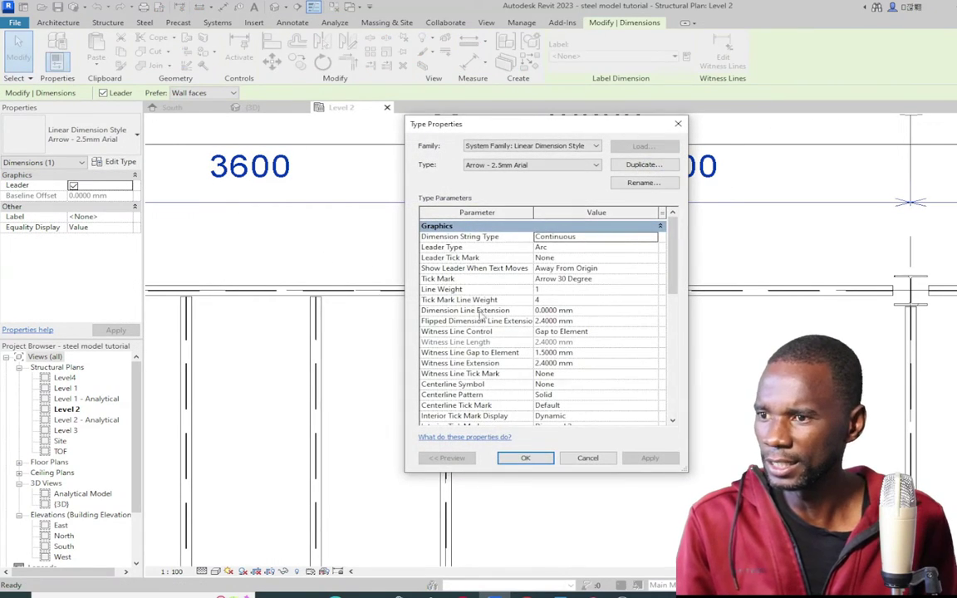
click(647, 281)
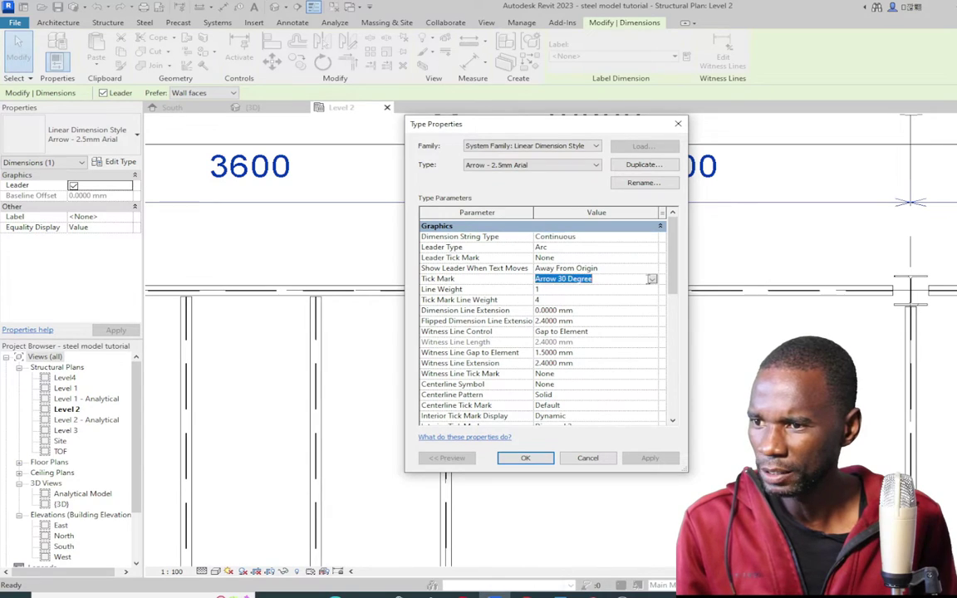
click(653, 280)
scroll(635, 333, down, 1)
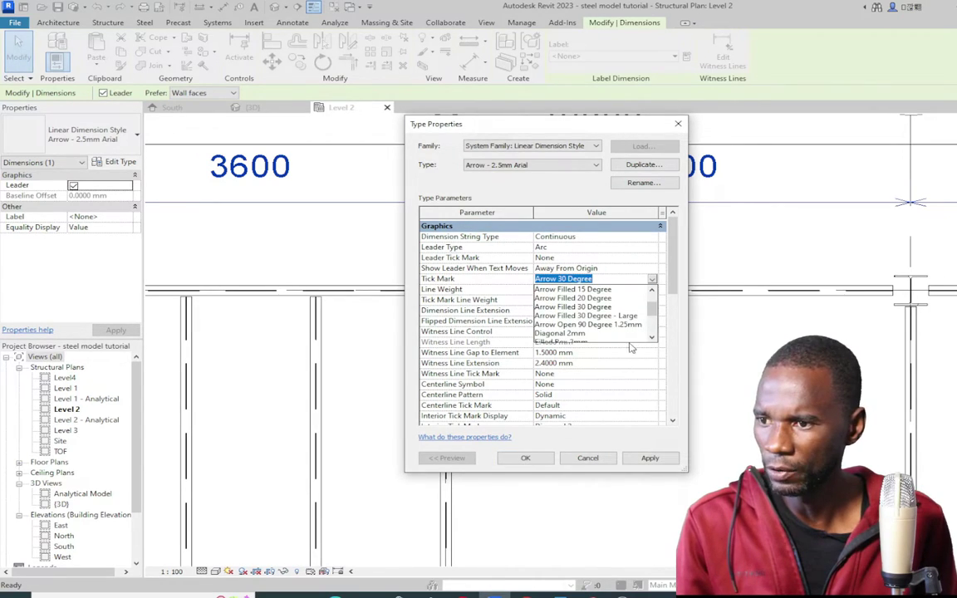
click(593, 315)
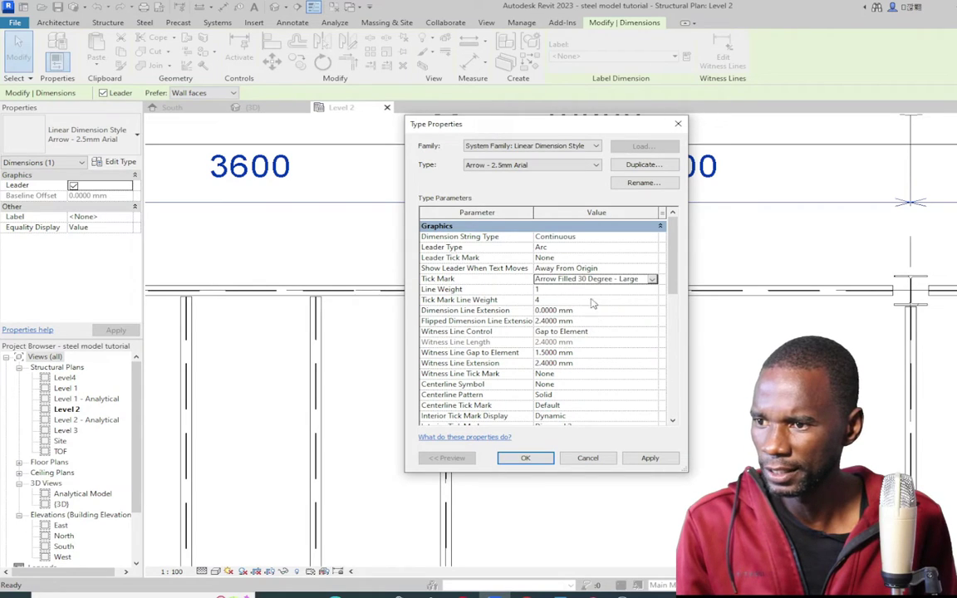
click(649, 457)
click(540, 457)
scroll(430, 258, down, 1)
scroll(430, 258, down, 3)
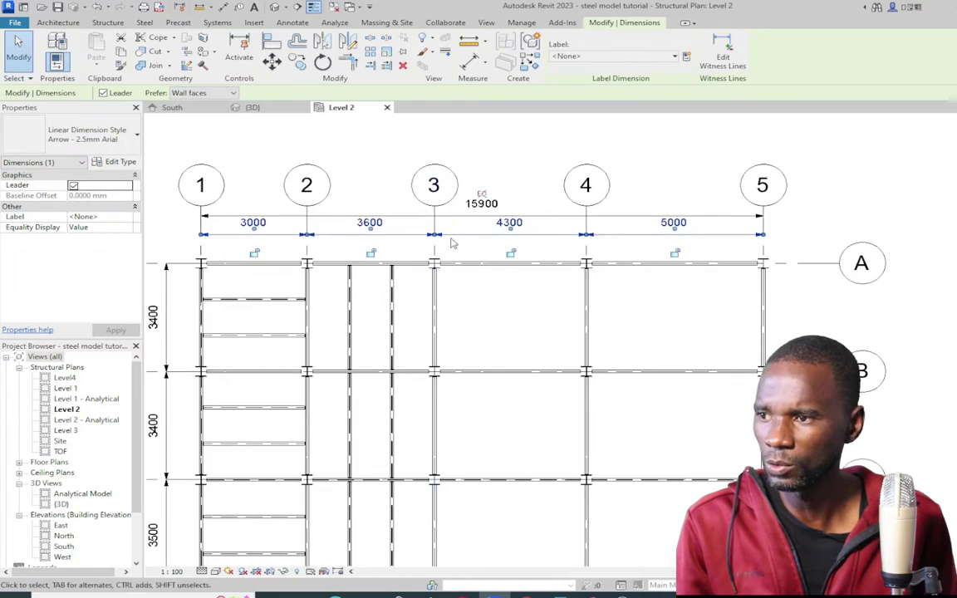
click(526, 161)
- Select grid 5 and the framing between grids 4 and 5, excluding grids A to D, and hide the selection in the view
scroll(527, 167, down, 2)
scroll(524, 229, down, 2)
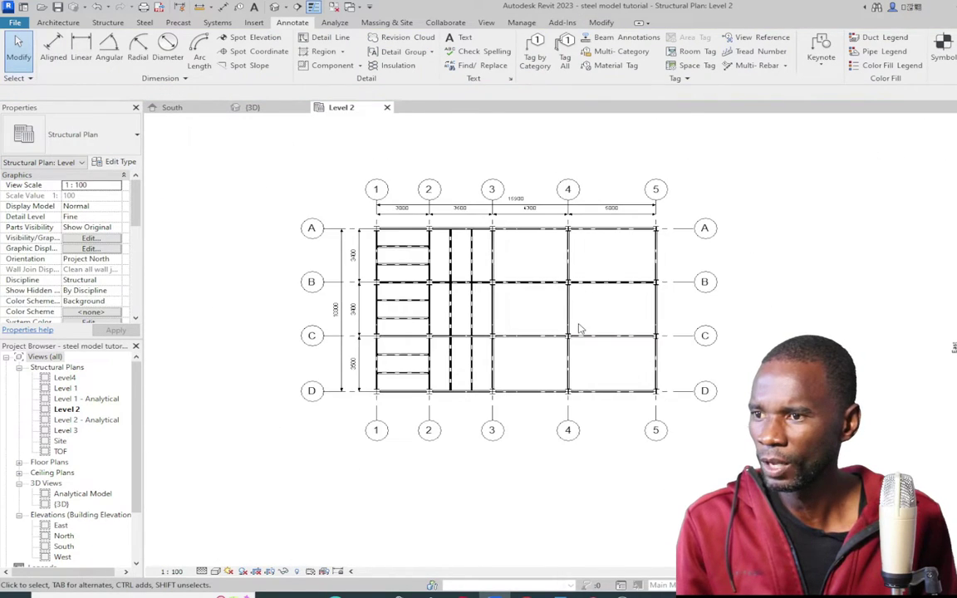
scroll(536, 290, up, 3)
scroll(649, 209, down, 2)
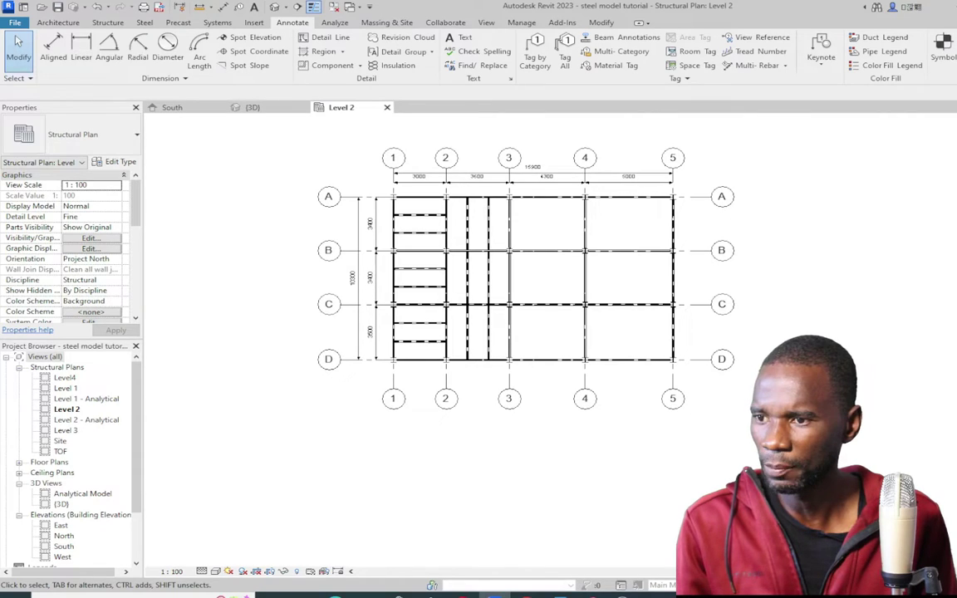
scroll(644, 241, up, 2)
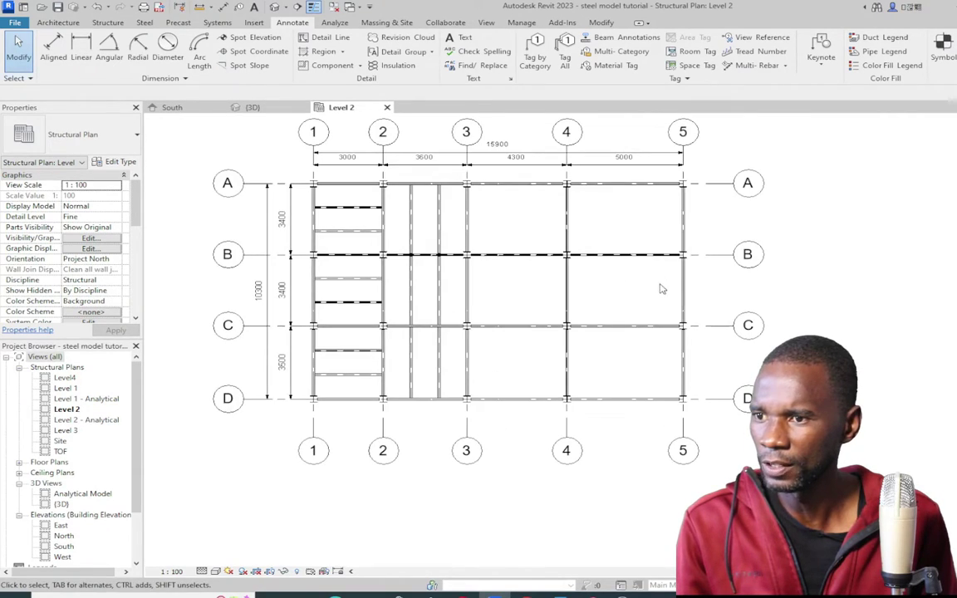
drag(709, 422, 615, 176)
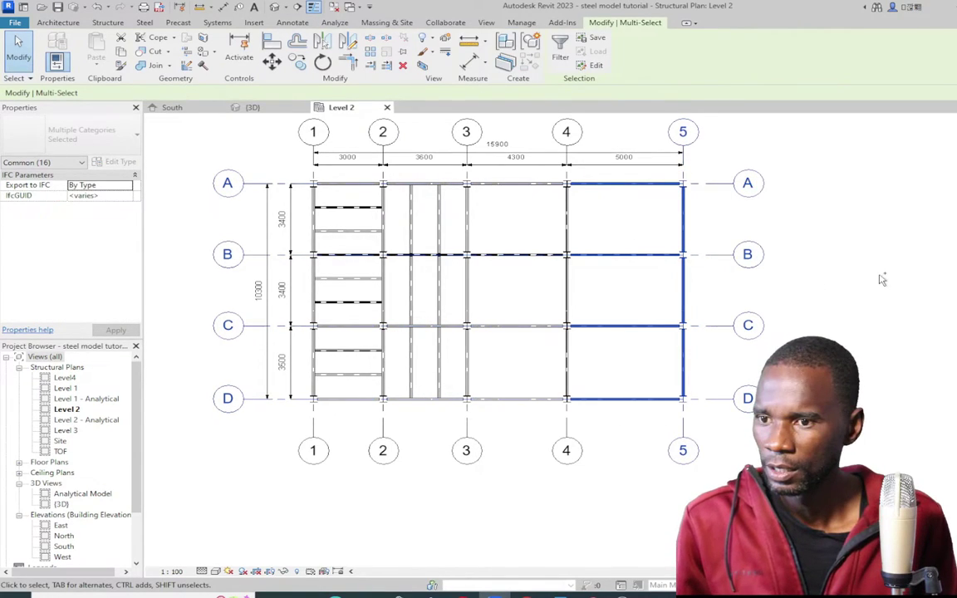
shift+click(719, 180)
shift+click(723, 254)
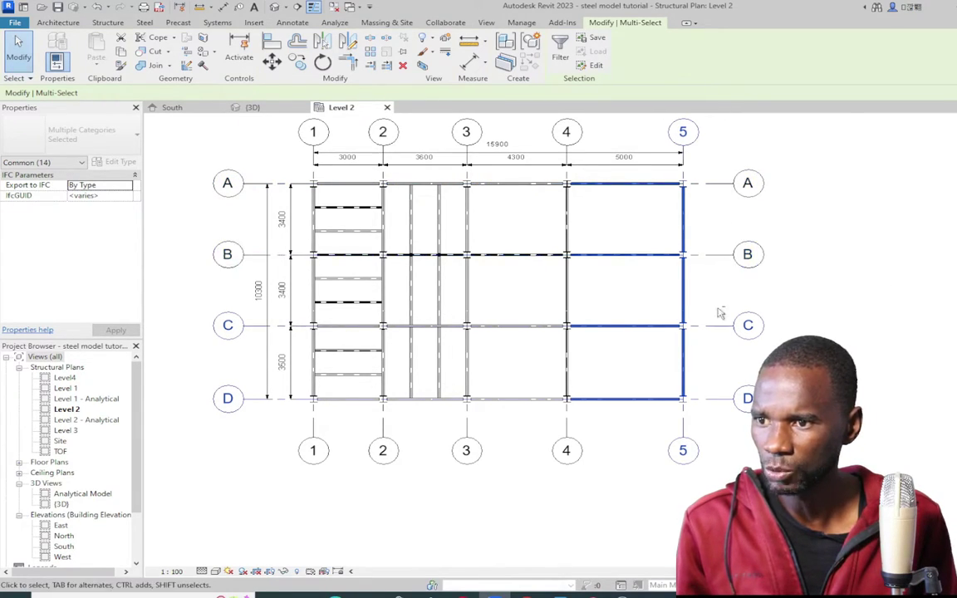
shift+click(718, 325)
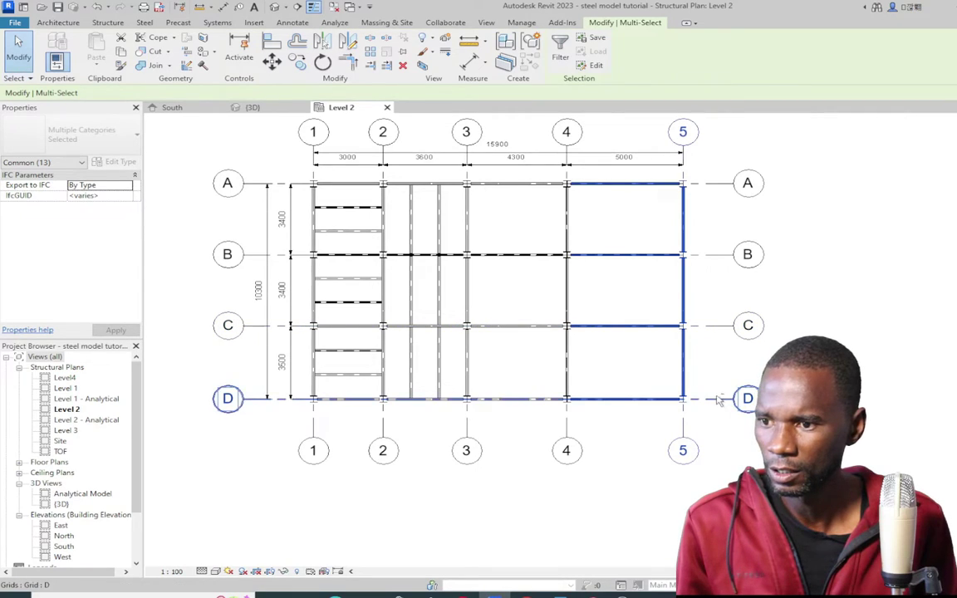
shift+click(735, 397)
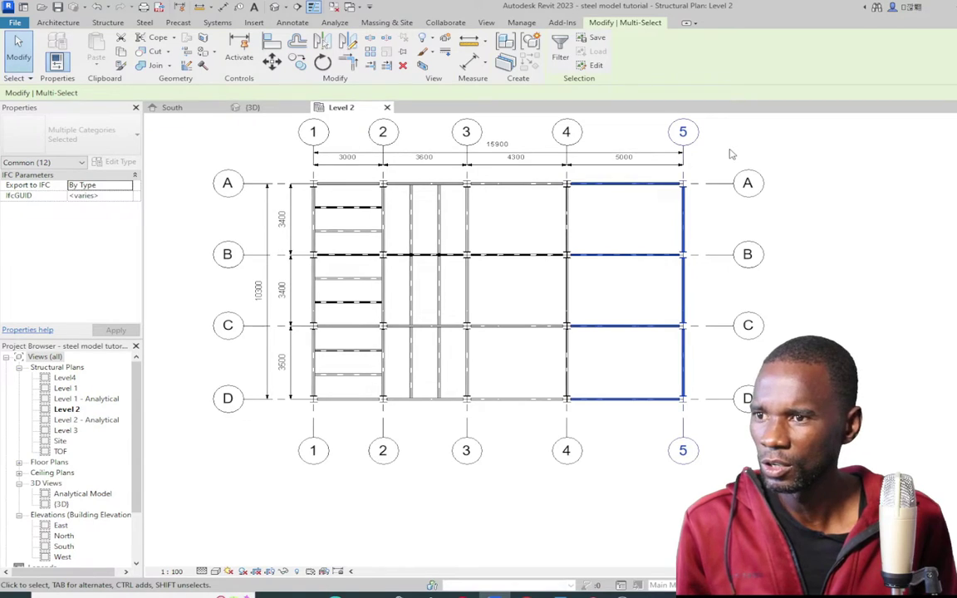
right_click(800, 140)
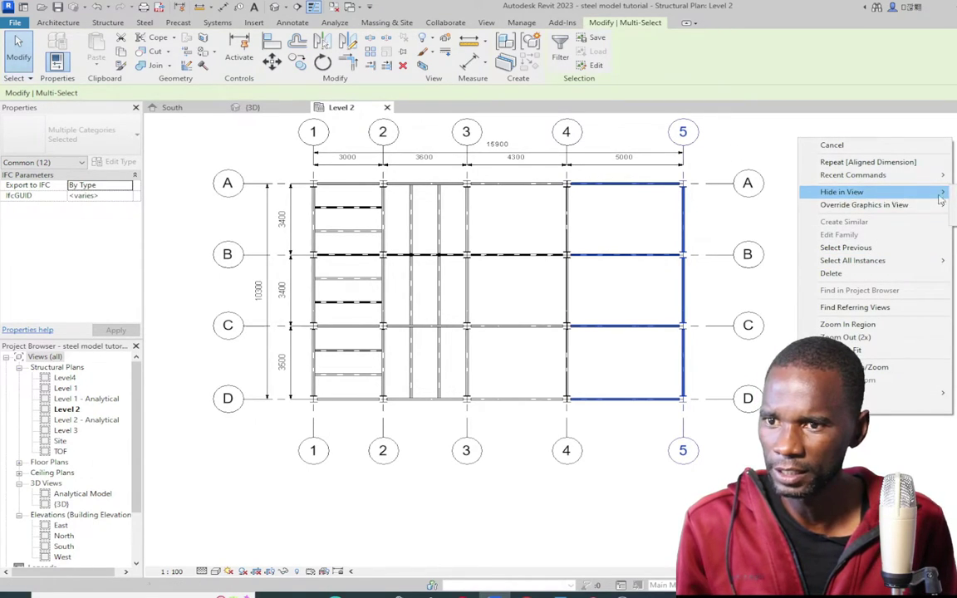
click(760, 192)
- Shorten the aligned grids A to D so that their bubbles end just beyond grid 4
click(749, 194)
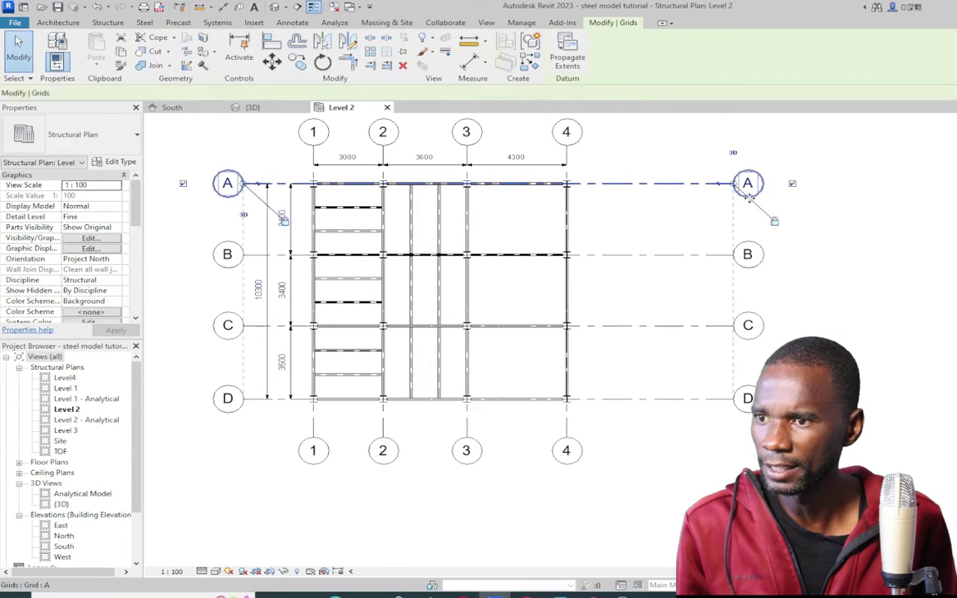
drag(735, 186, 595, 185)
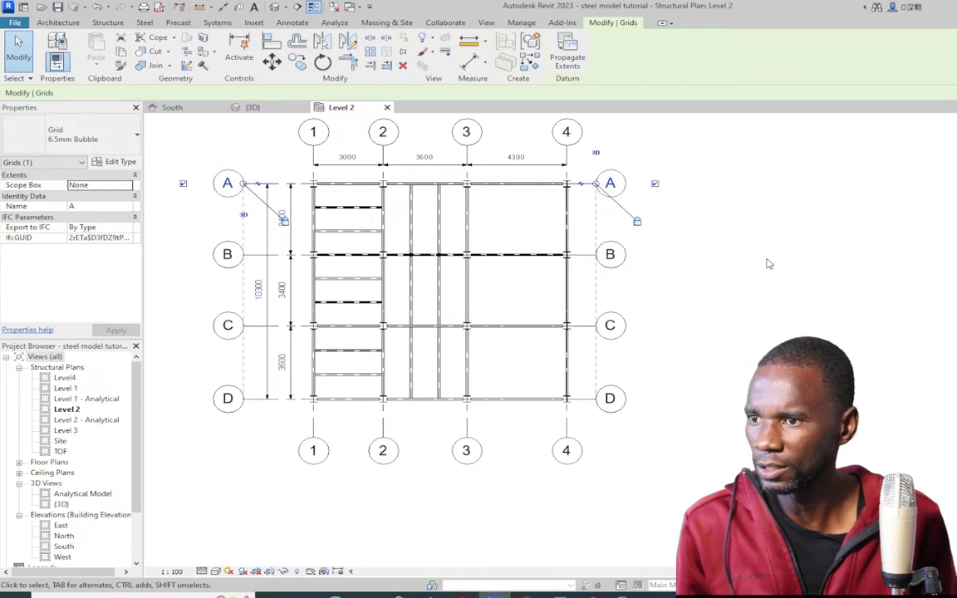
click(684, 336)
scroll(677, 335, down, 2)
scroll(490, 260, up, 3)
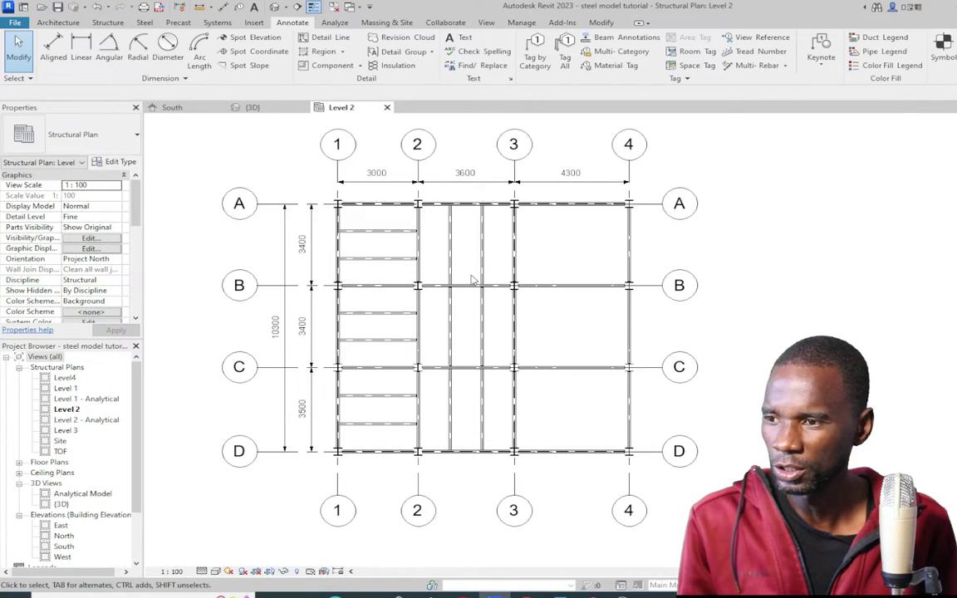
- Use Tag by Category without leaders to tag the four horizontal beams from grid A to grid B in the bay between grids 1 and 2
scroll(357, 287, up, 2)
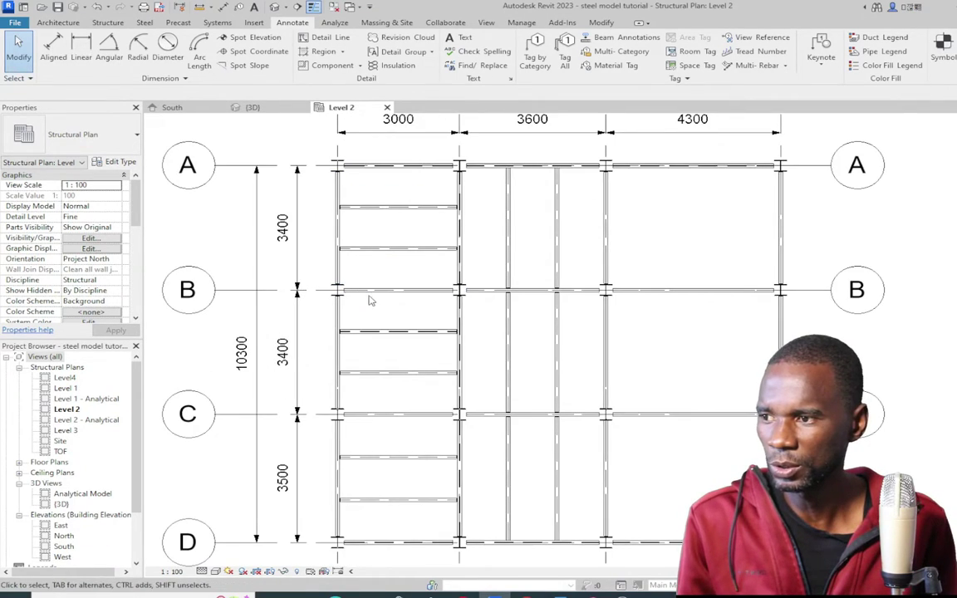
click(376, 290)
scroll(421, 270, down, 2)
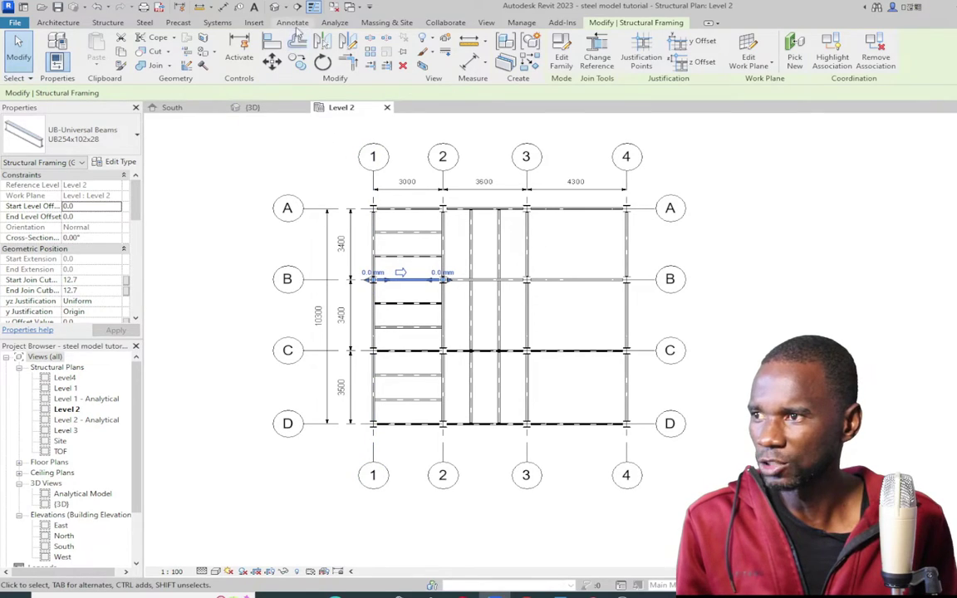
click(293, 23)
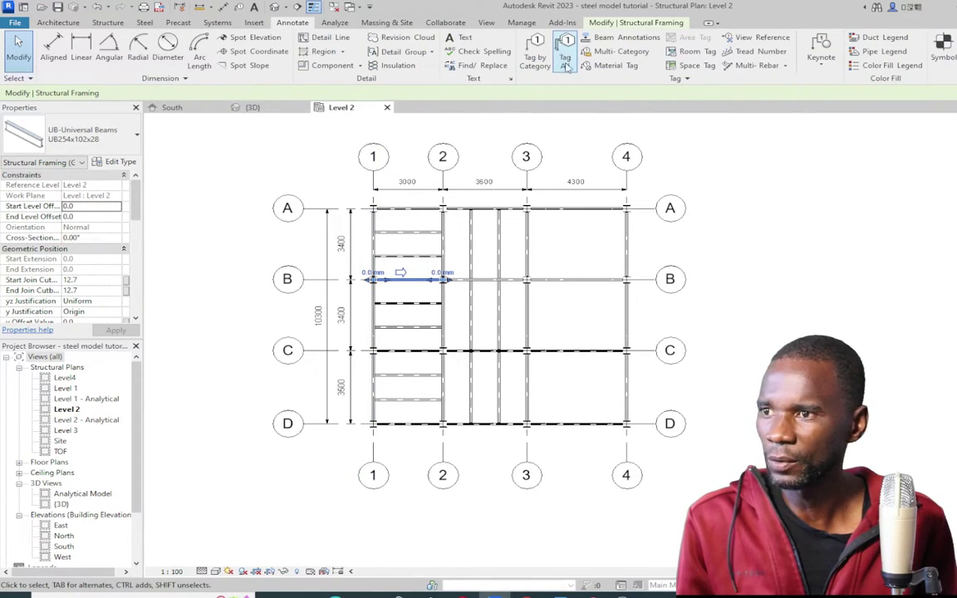
click(534, 52)
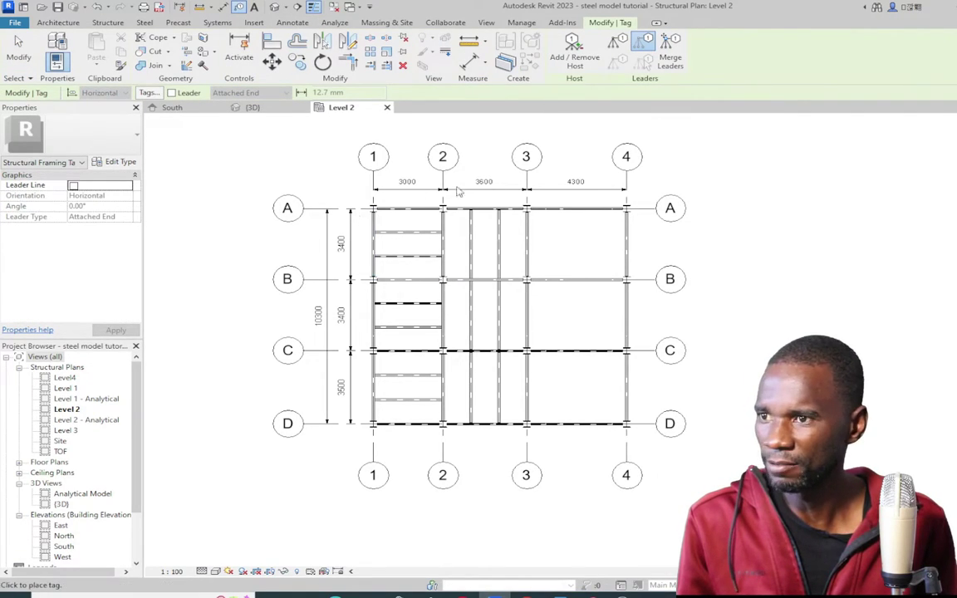
scroll(363, 235, up, 3)
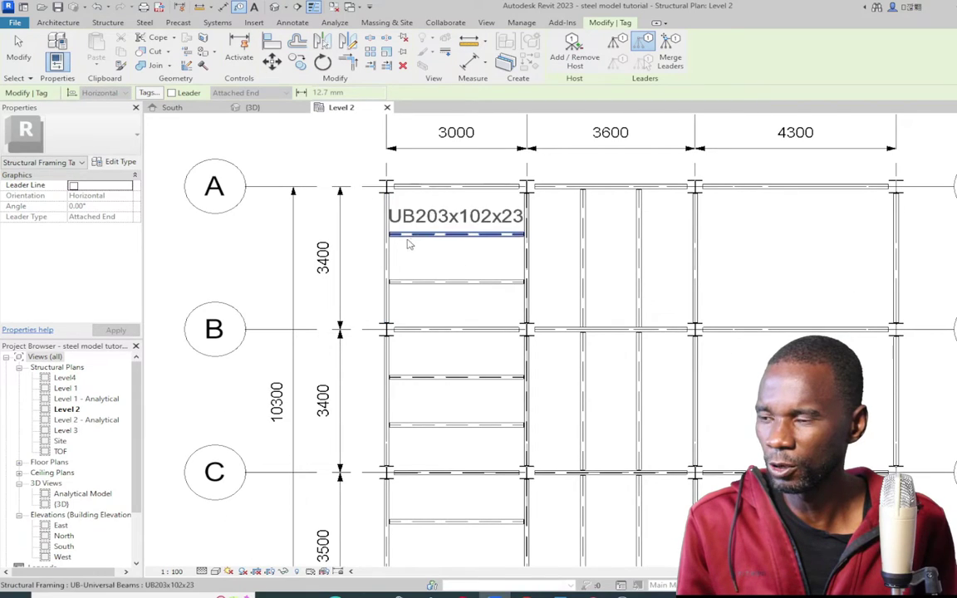
scroll(420, 248, down, 2)
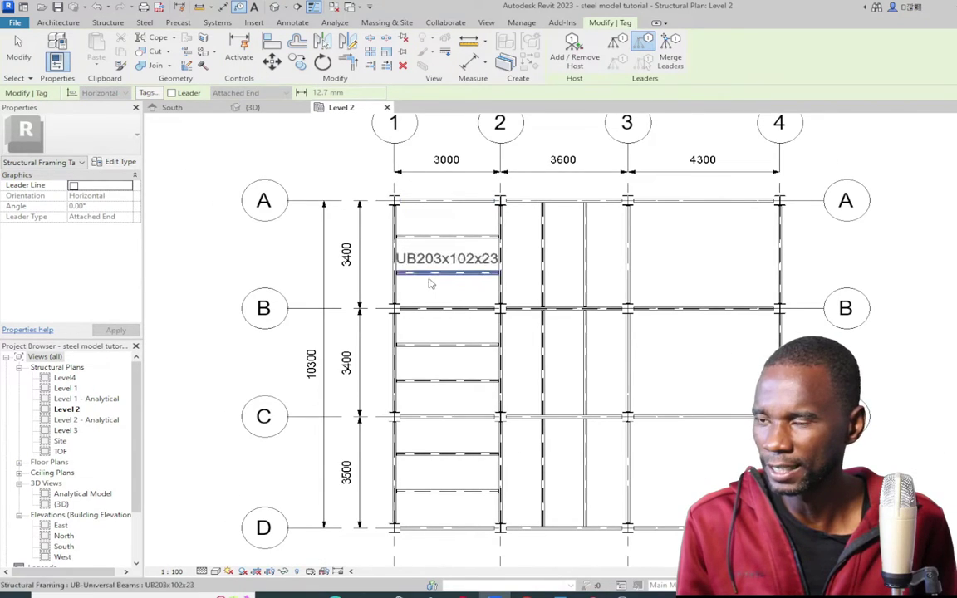
click(445, 202)
click(442, 237)
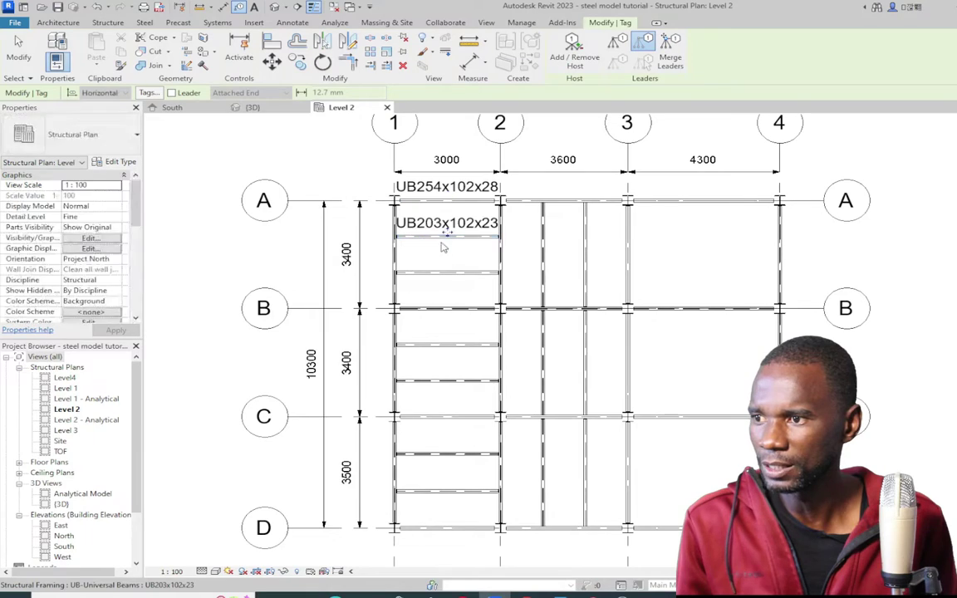
click(443, 273)
click(444, 308)
- Tag the beam on grid C and the secondary beams between grids B and D in the bay between grids 1 and 2
click(446, 343)
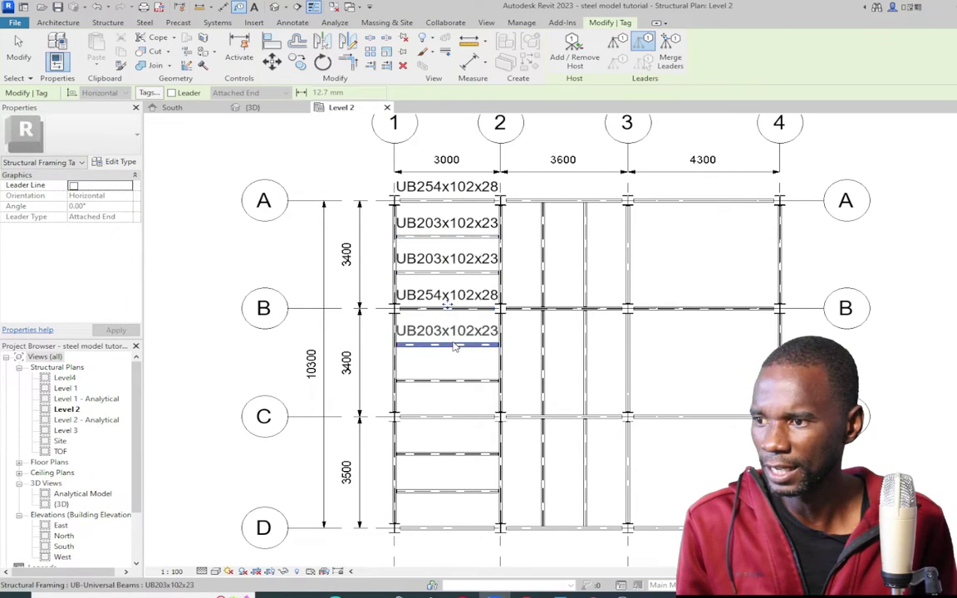
click(448, 379)
click(462, 415)
click(461, 453)
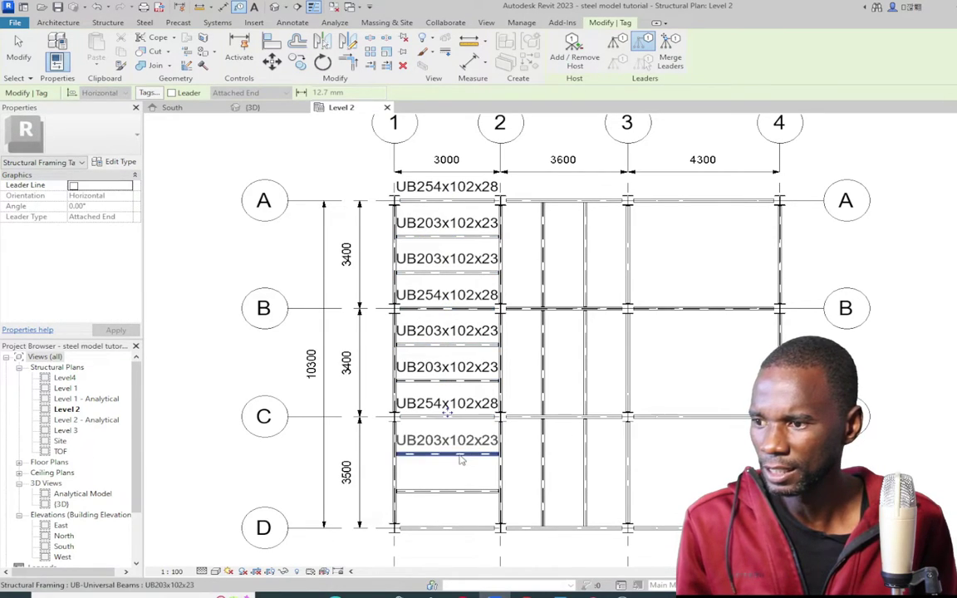
click(466, 491)
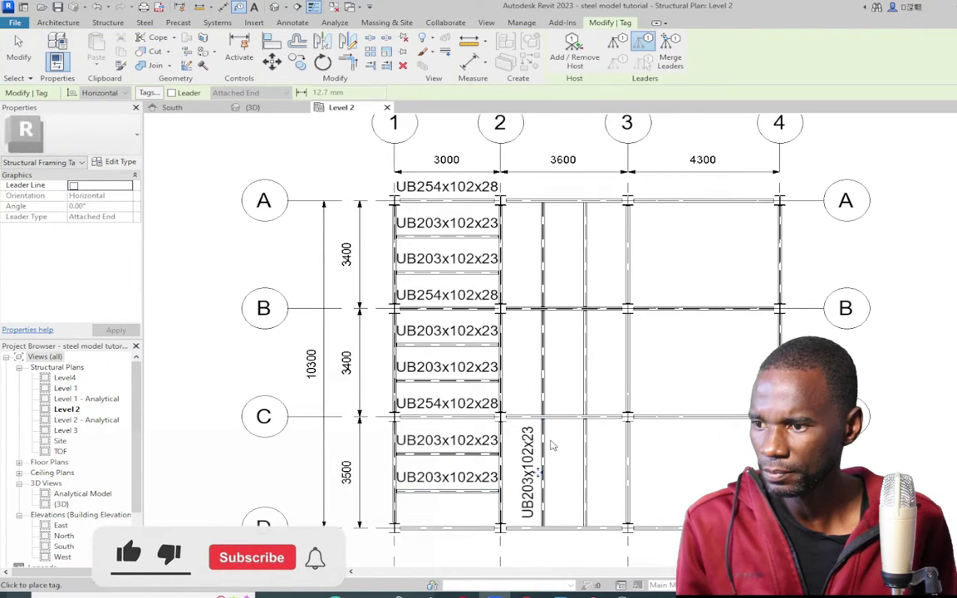
- Tag the first secondary beam between grids C and D, plus the beams on grids C, B and A between grids 2 and 3
click(548, 449)
click(560, 422)
click(555, 318)
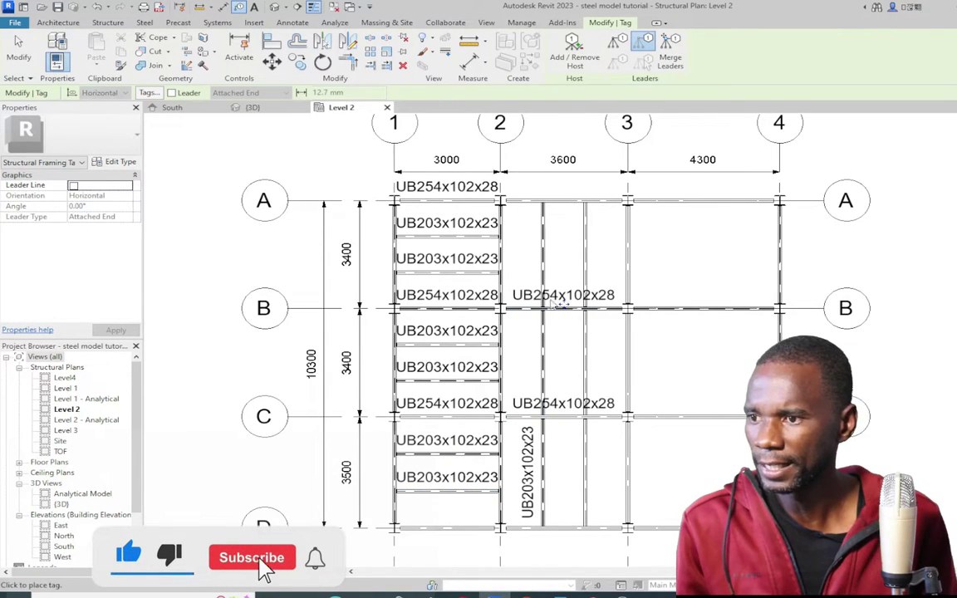
click(566, 205)
- Tag the horizontal beams between grids 3 and 4, the beams along grid 4, and the grid 3 beam between A and B
click(662, 210)
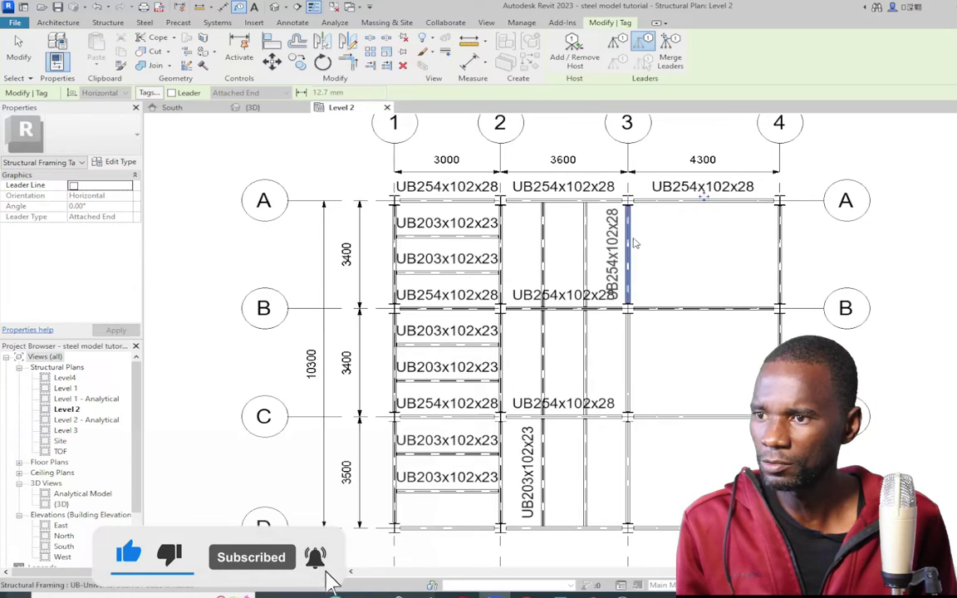
click(712, 284)
click(733, 325)
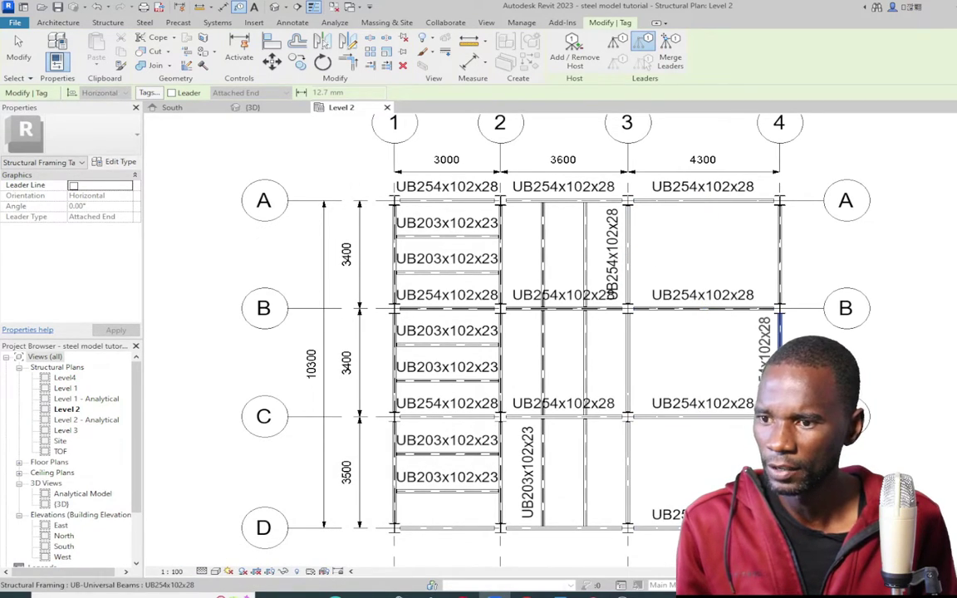
click(778, 266)
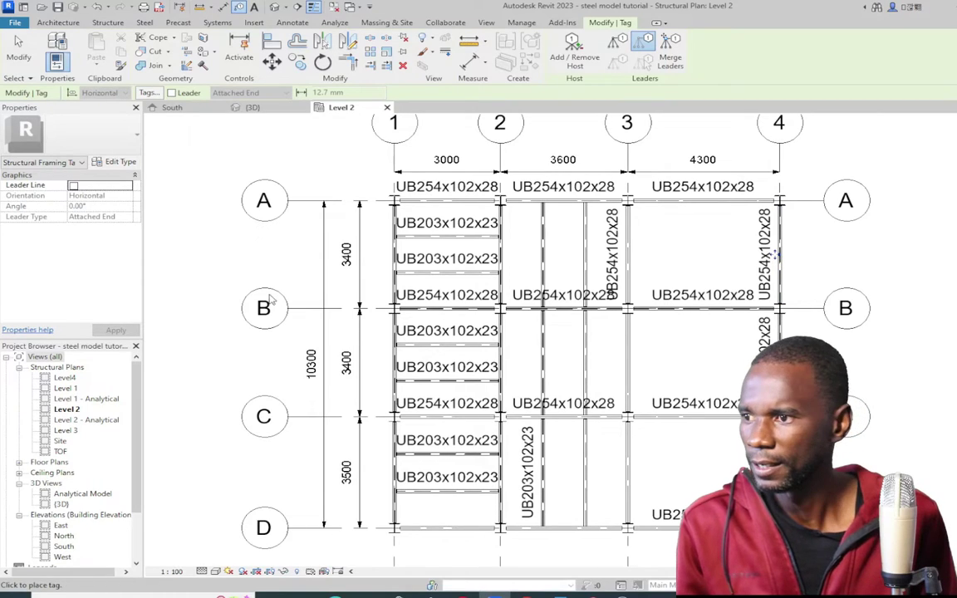
- Tag the three beams along grid 1 from grid A to grid D
click(389, 282)
click(385, 335)
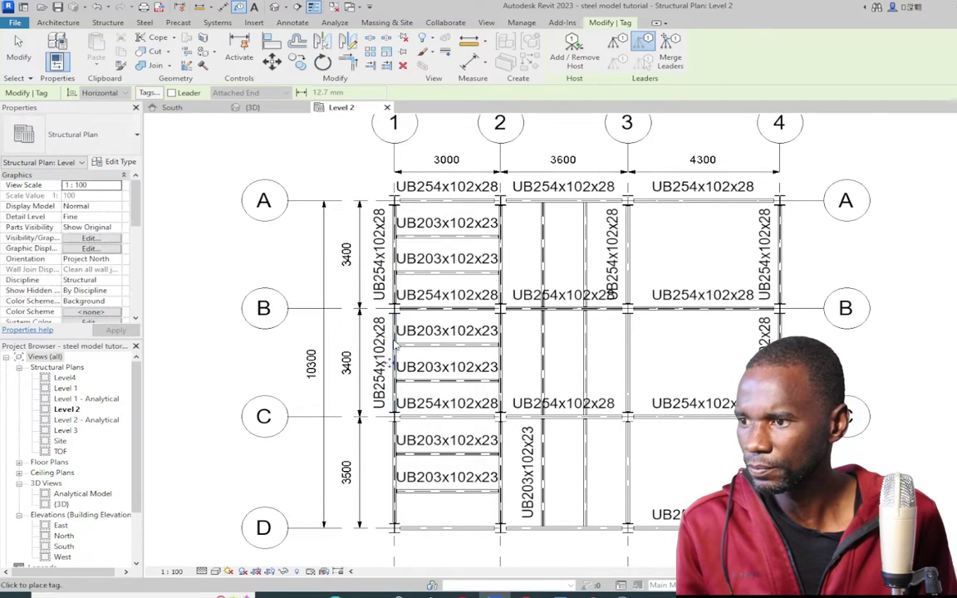
click(389, 471)
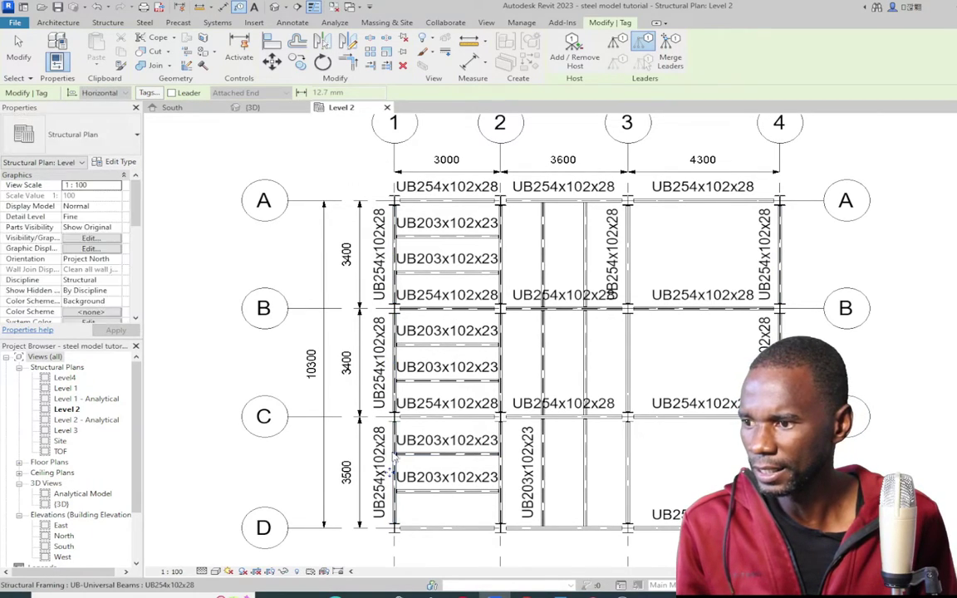
- Tag the remaining beams on grid D and grid 3 and the untagged secondary beams between grids 2 and 3
click(561, 529)
click(586, 466)
click(629, 455)
click(626, 365)
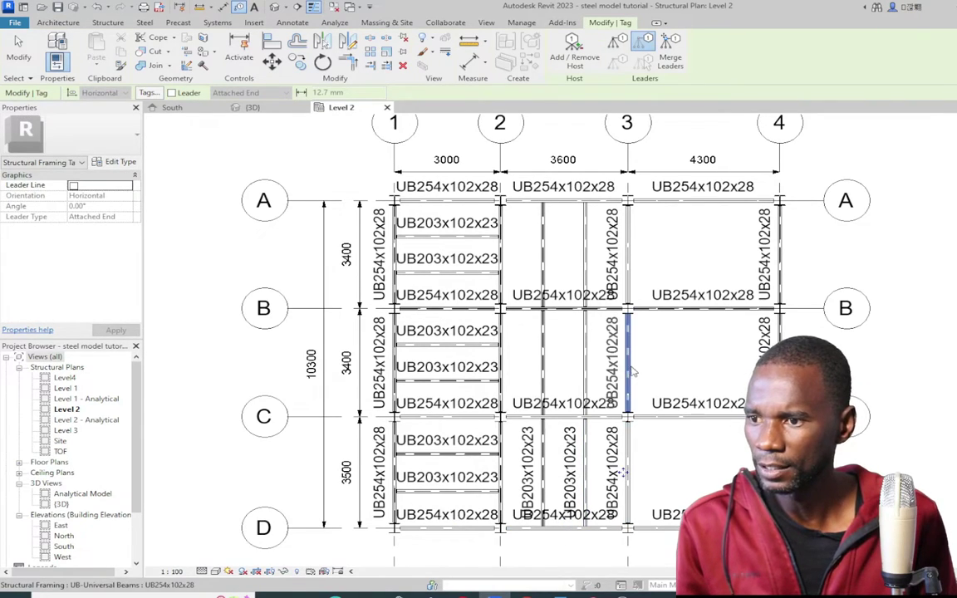
click(587, 353)
click(543, 357)
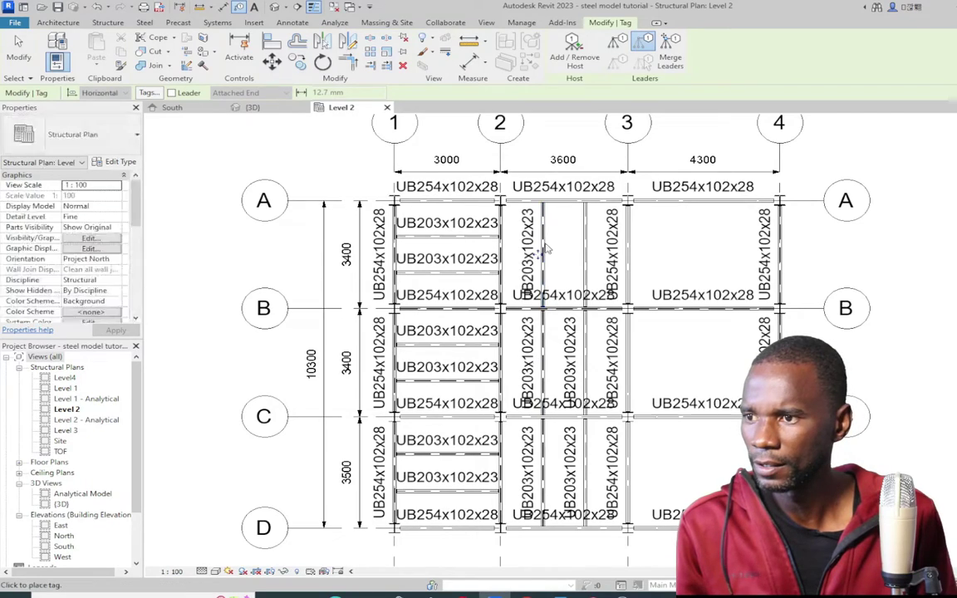
click(544, 249)
click(586, 254)
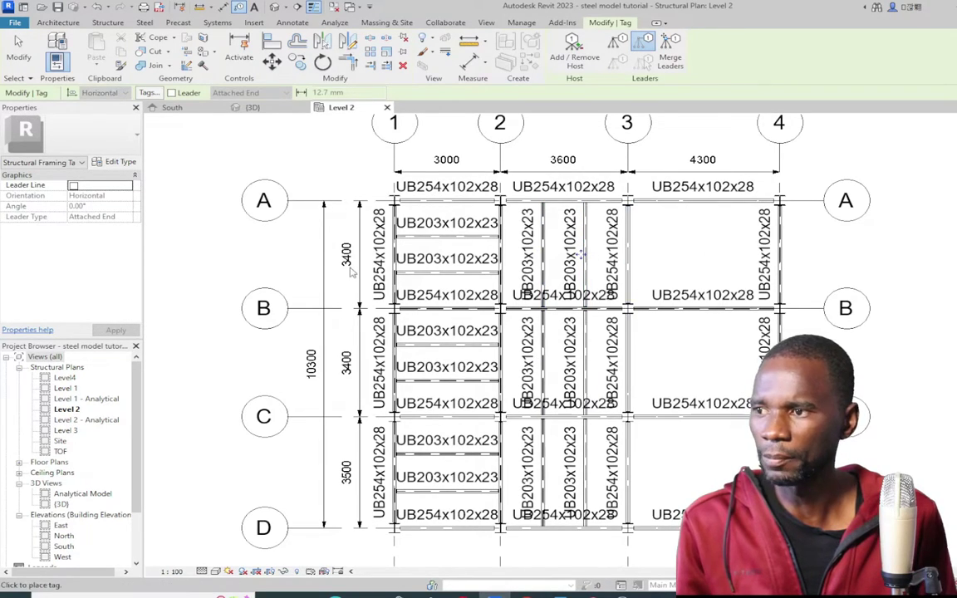
- Tag the four columns along grid A at grids 1 to 4 with their section size, without leaders
scroll(353, 274, down, 2)
scroll(370, 233, up, 3)
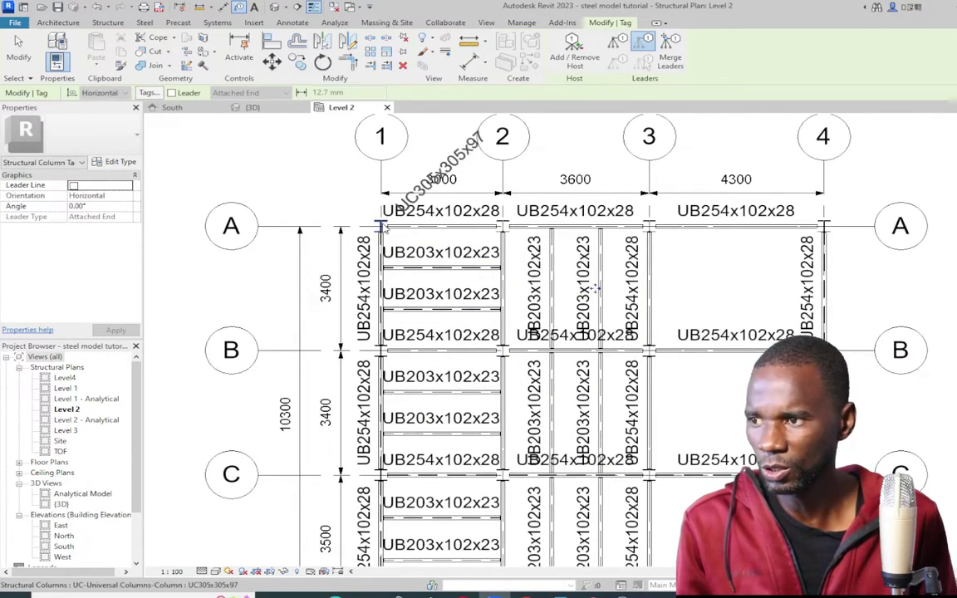
scroll(382, 228, up, 1)
scroll(378, 237, down, 1)
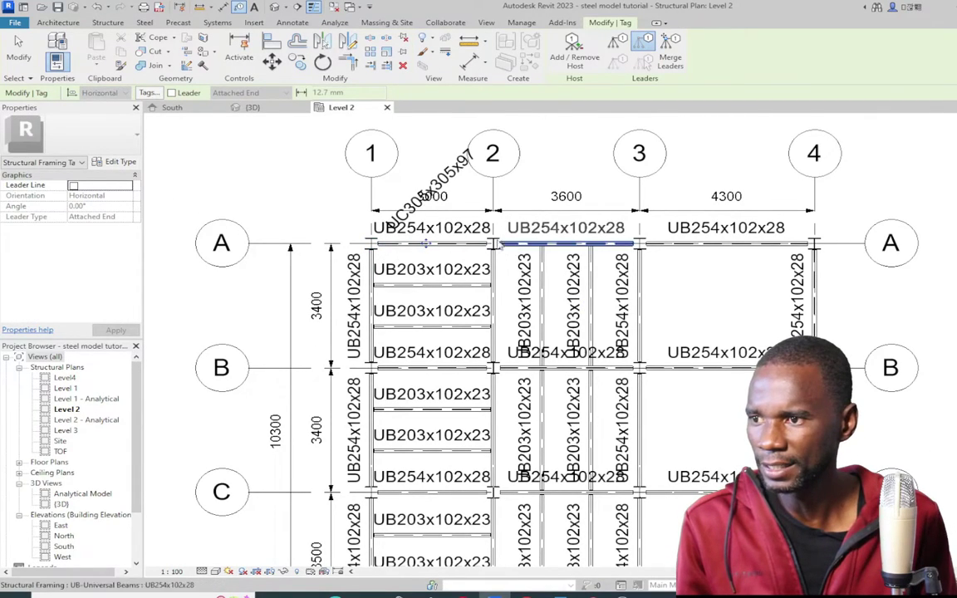
click(494, 243)
click(639, 243)
click(871, 265)
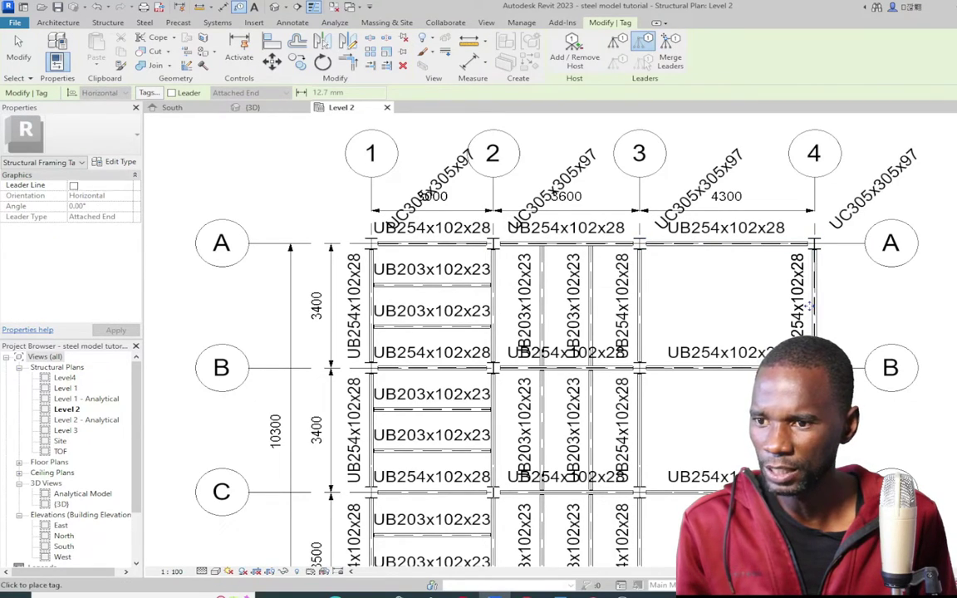
- Tag the four columns along grid B with their section size
click(814, 367)
click(641, 368)
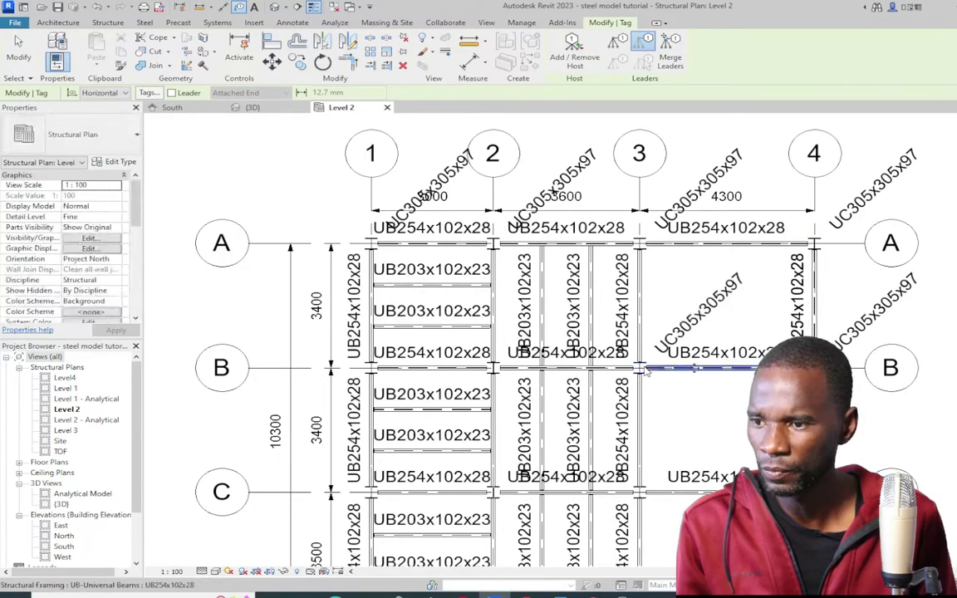
click(494, 368)
click(374, 368)
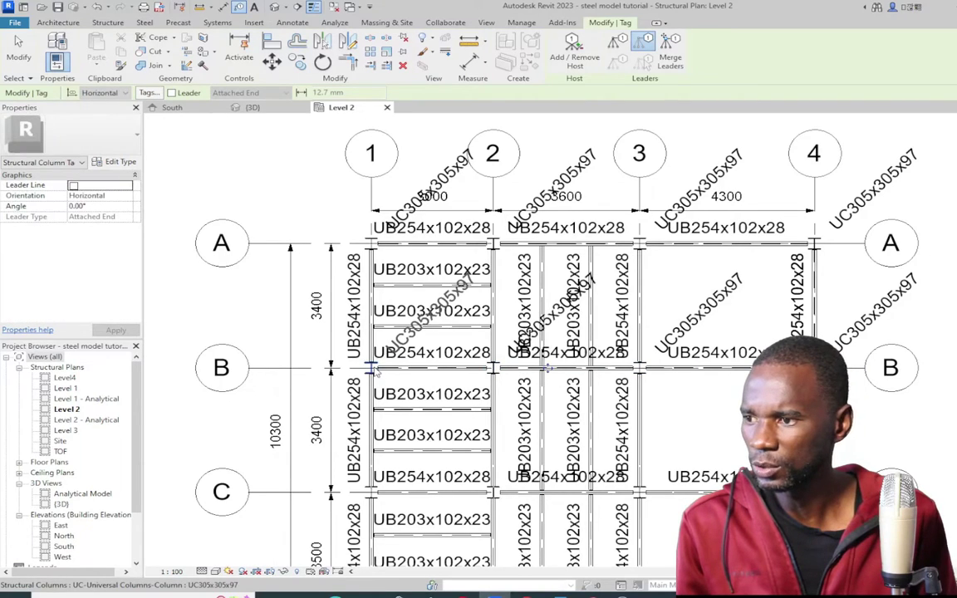
- Tag the four columns along grid C from grid 4 to grid 1 with their section size
scroll(376, 371, down, 2)
scroll(661, 419, up, 3)
click(689, 434)
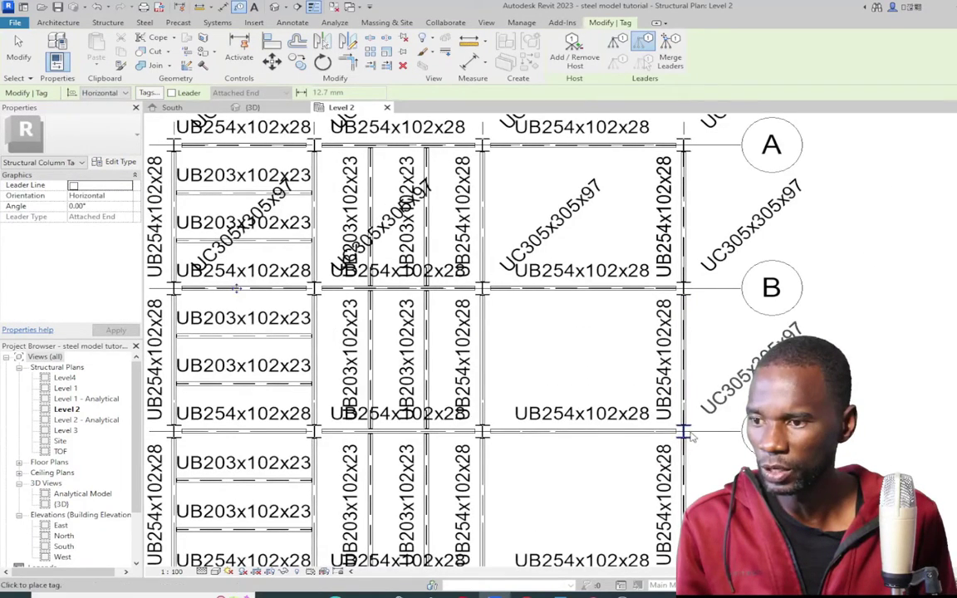
click(501, 428)
click(319, 429)
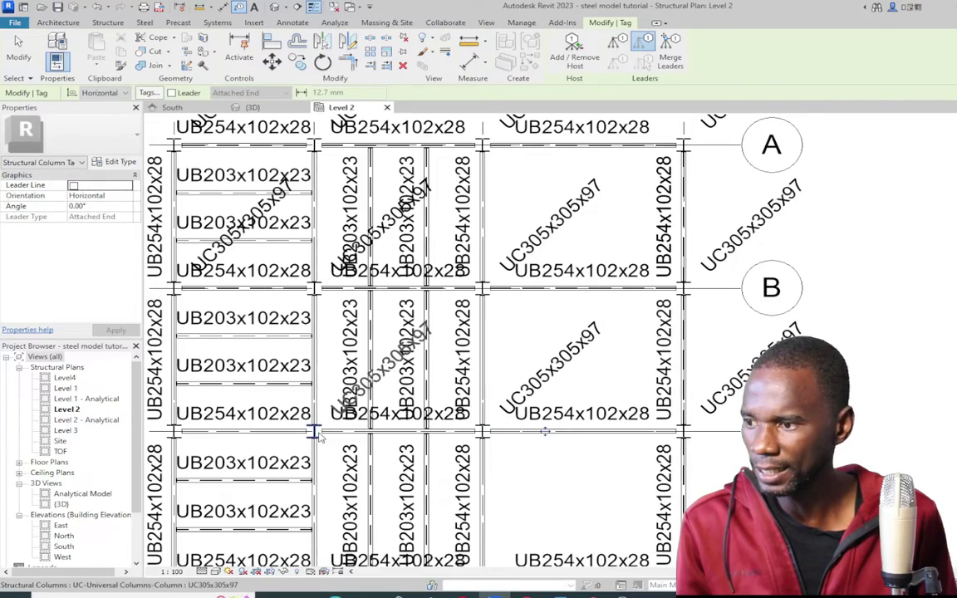
scroll(430, 410, down, 2)
scroll(297, 400, up, 3)
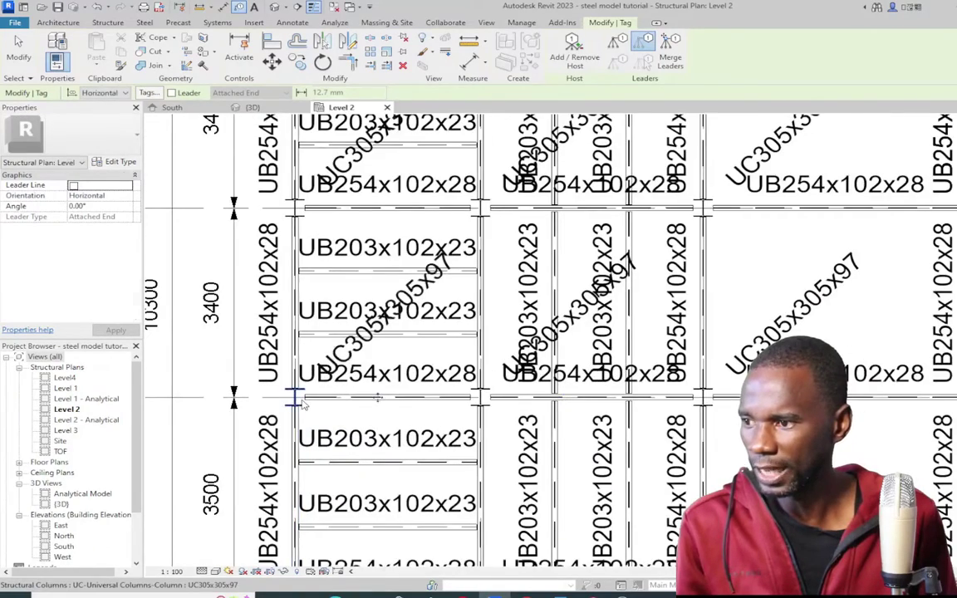
- Tag the four columns along grid D from grid 1 to grid 4 with their section size and end tagging
scroll(402, 342, down, 2)
scroll(328, 440, up, 2)
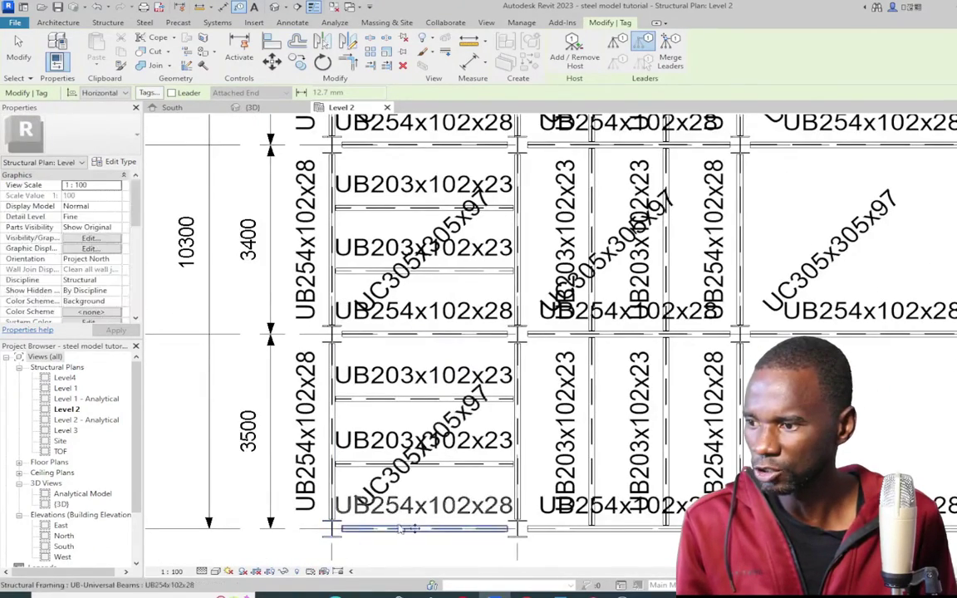
scroll(526, 533, down, 2)
scroll(632, 522, up, 3)
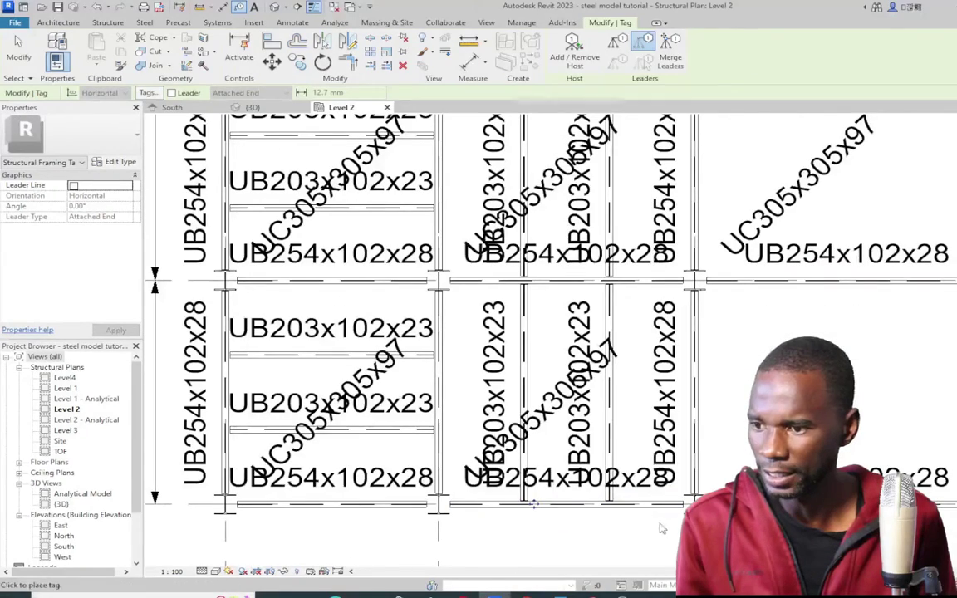
scroll(686, 457, down, 2)
scroll(831, 466, up, 1)
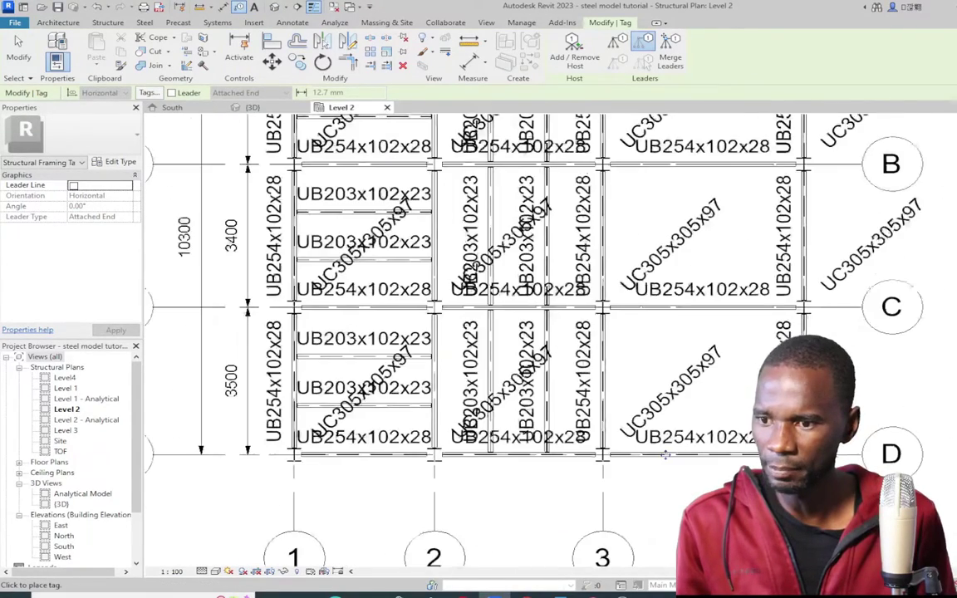
scroll(602, 421, down, 4)
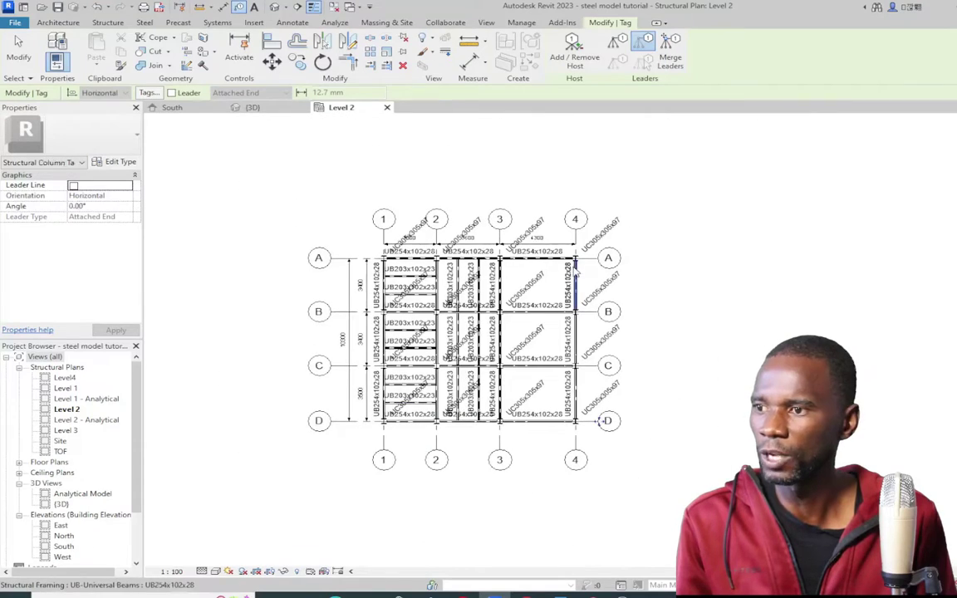
scroll(602, 421, up, 2)
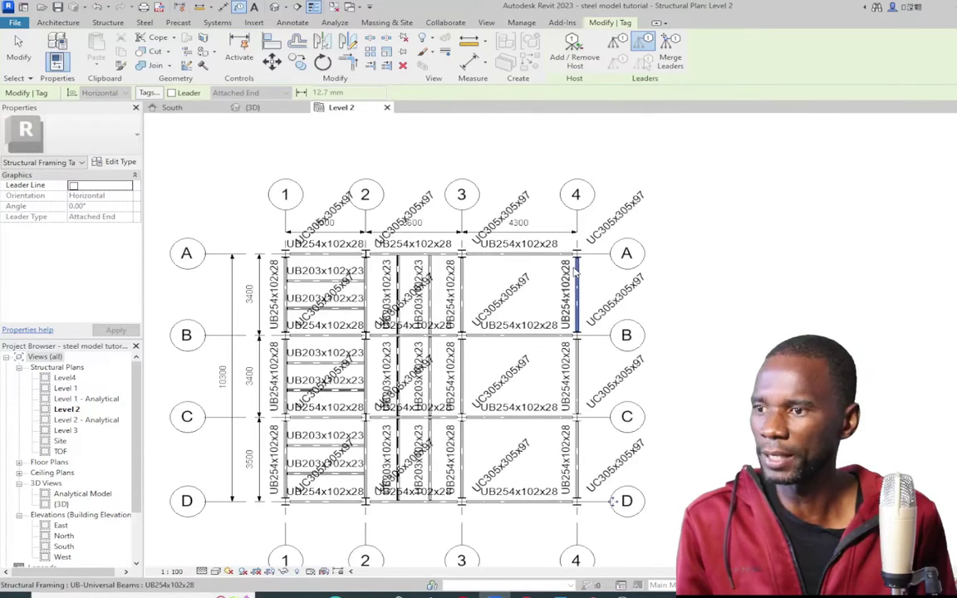
click(18, 52)
scroll(306, 199, up, 2)
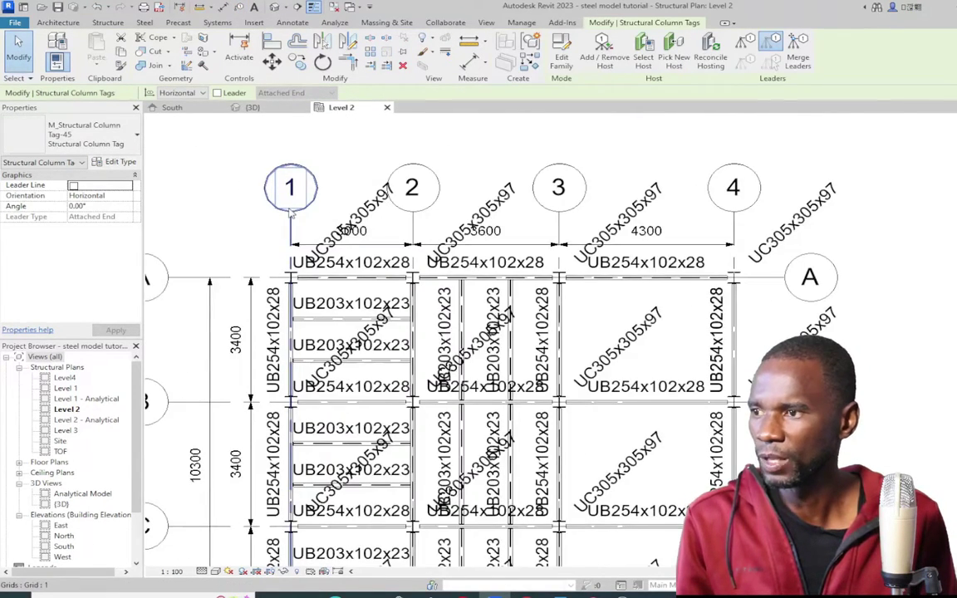
scroll(349, 186, down, 2)
scroll(325, 243, up, 3)
right_click(210, 155)
click(226, 164)
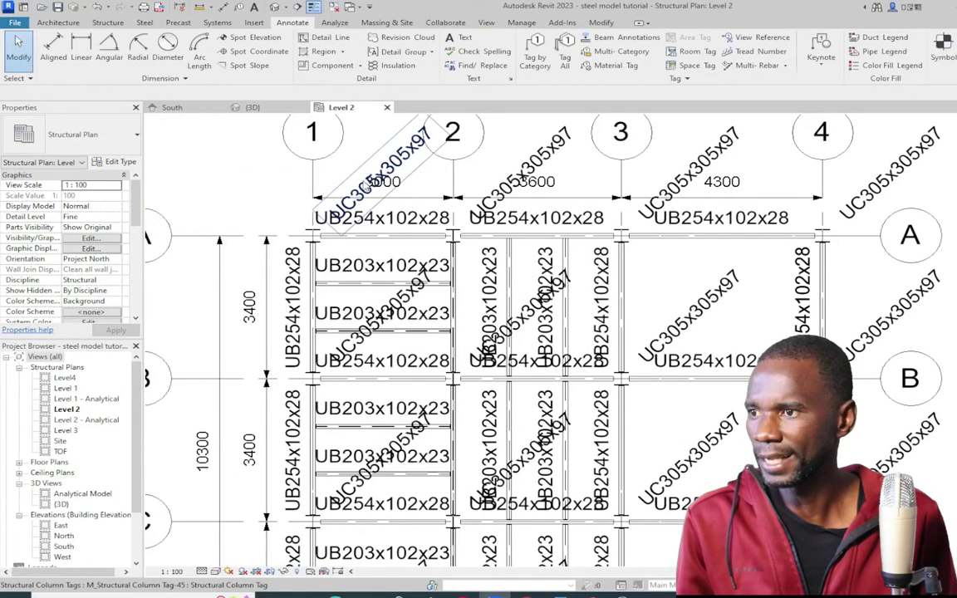
- Set the Type Mark of the UC305x305x97 column type to C1, using the column at grids A and 1
click(315, 238)
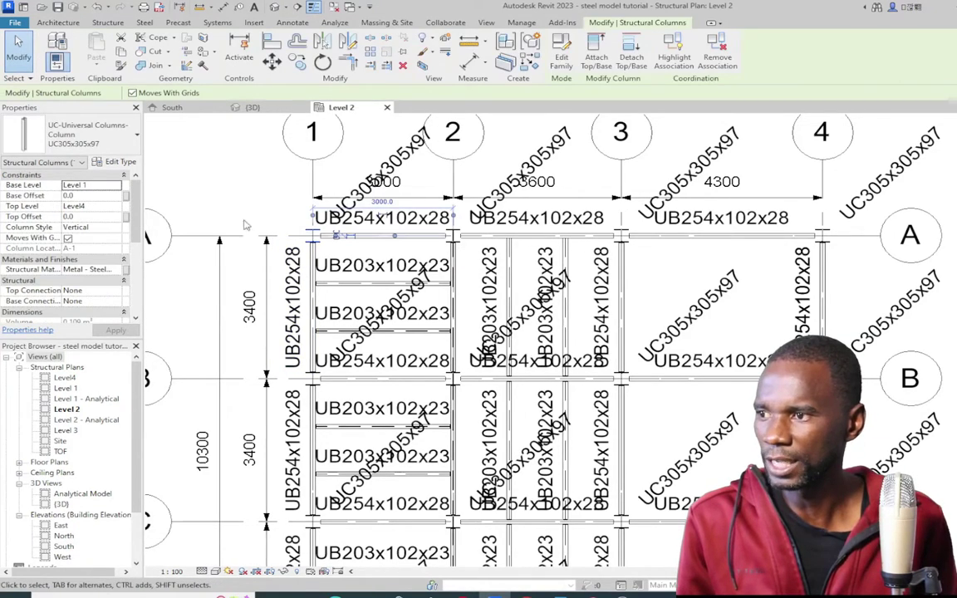
click(119, 163)
scroll(543, 363, down, 10)
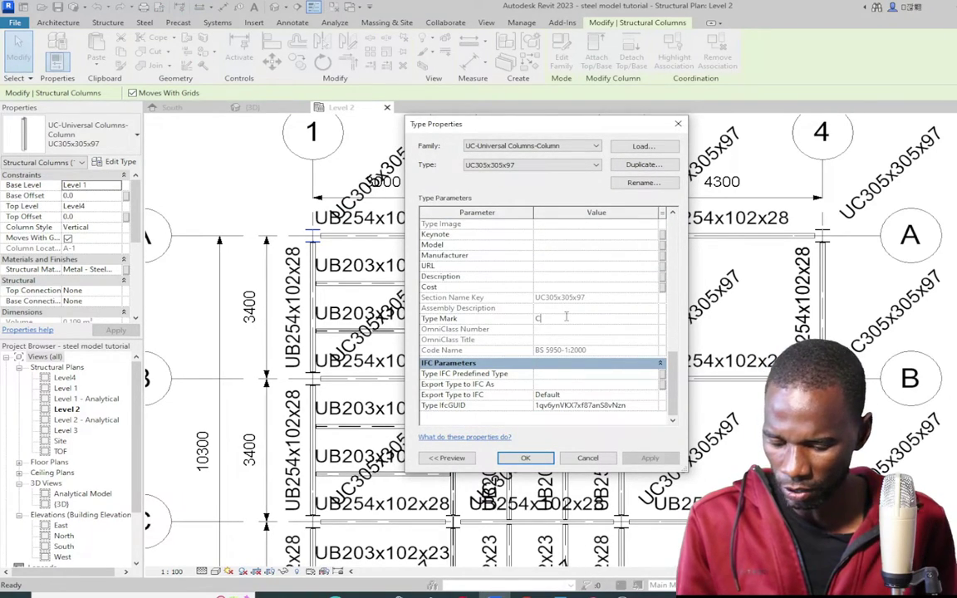
click(648, 462)
click(525, 460)
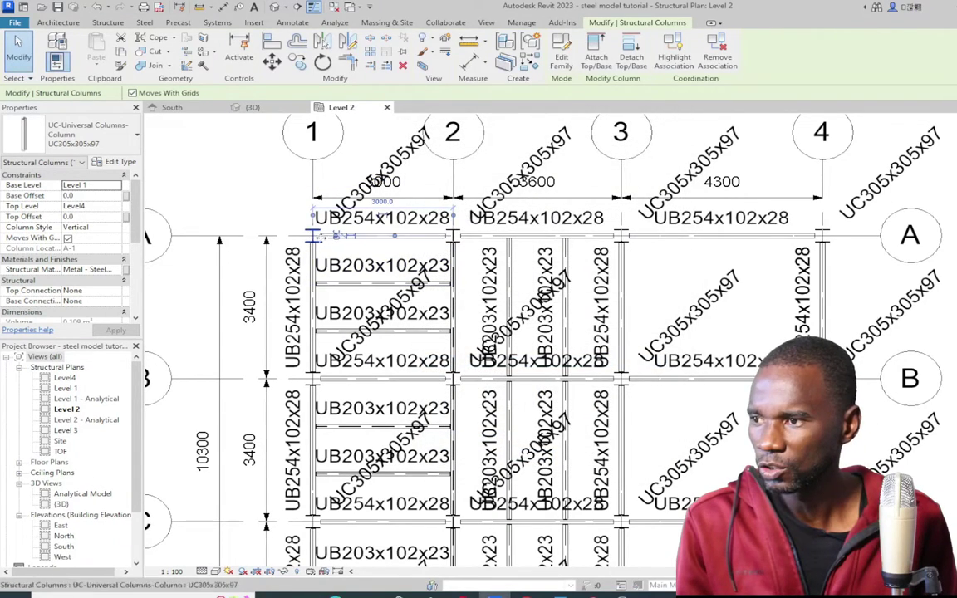
- Check the Type Mark in the type properties of the column at grids B and 4
click(845, 236)
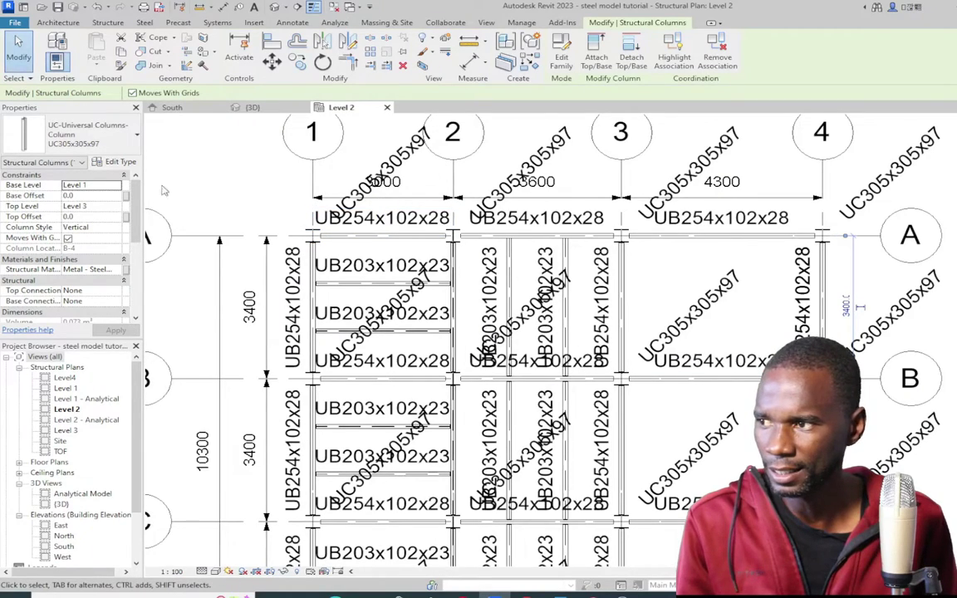
click(121, 162)
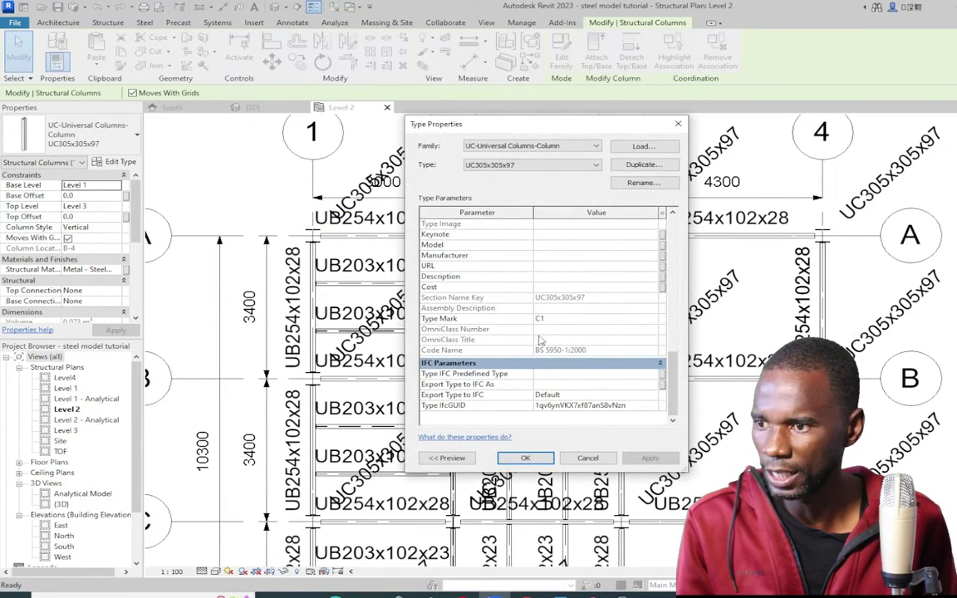
click(511, 461)
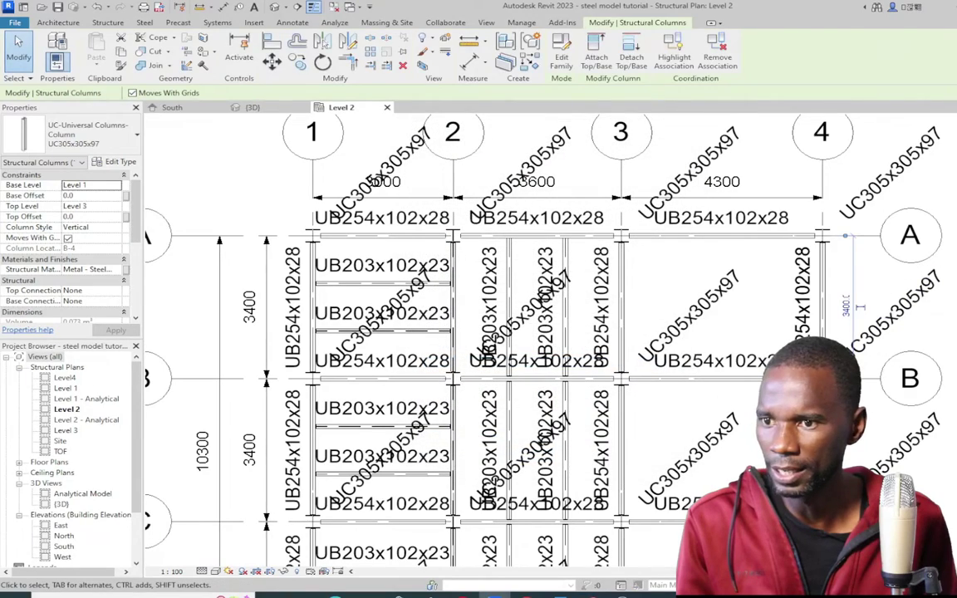
key(Escape)
- Set the Type Mark of the UB254x102x28 beam type to B1, using the grid C beam between grids 1 and 2
scroll(463, 263, down, 3)
scroll(465, 332, up, 4)
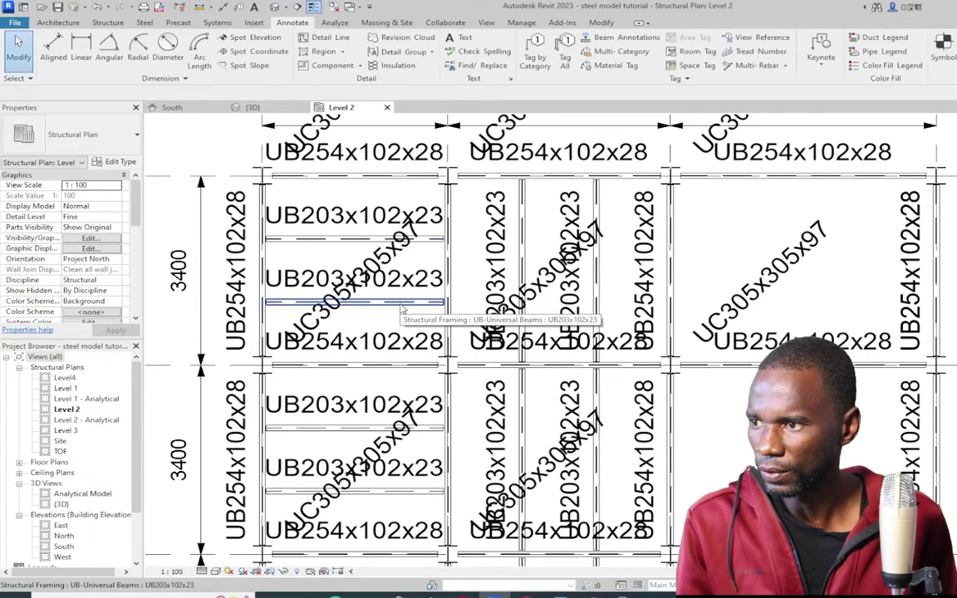
scroll(403, 309, down, 3)
scroll(370, 431, up, 4)
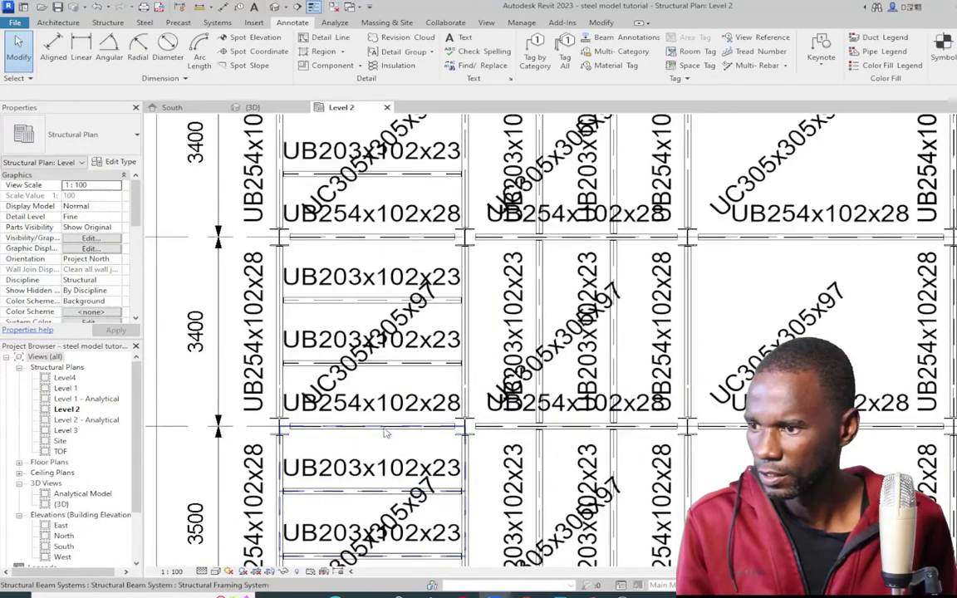
click(420, 425)
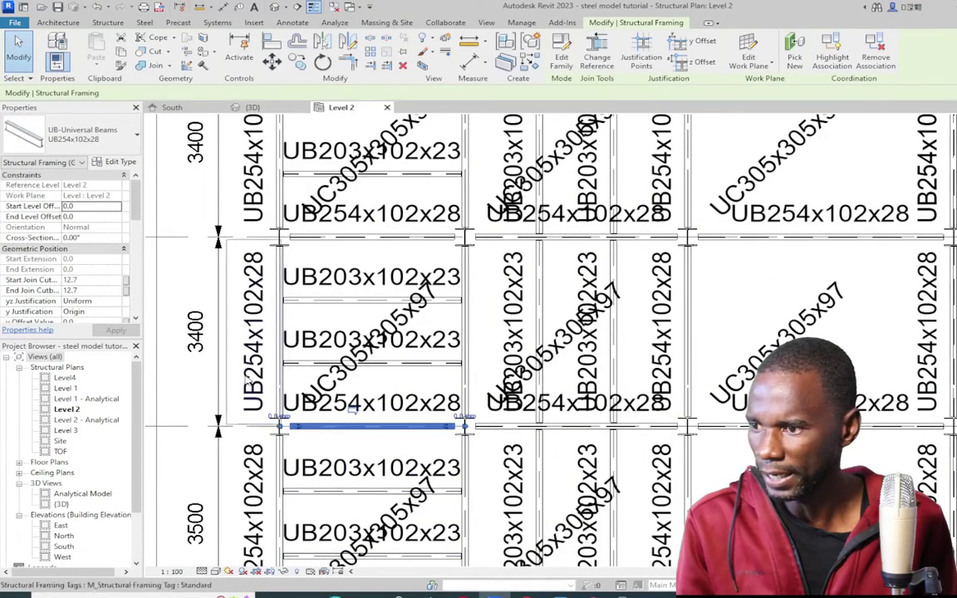
click(116, 162)
scroll(611, 341, down, 10)
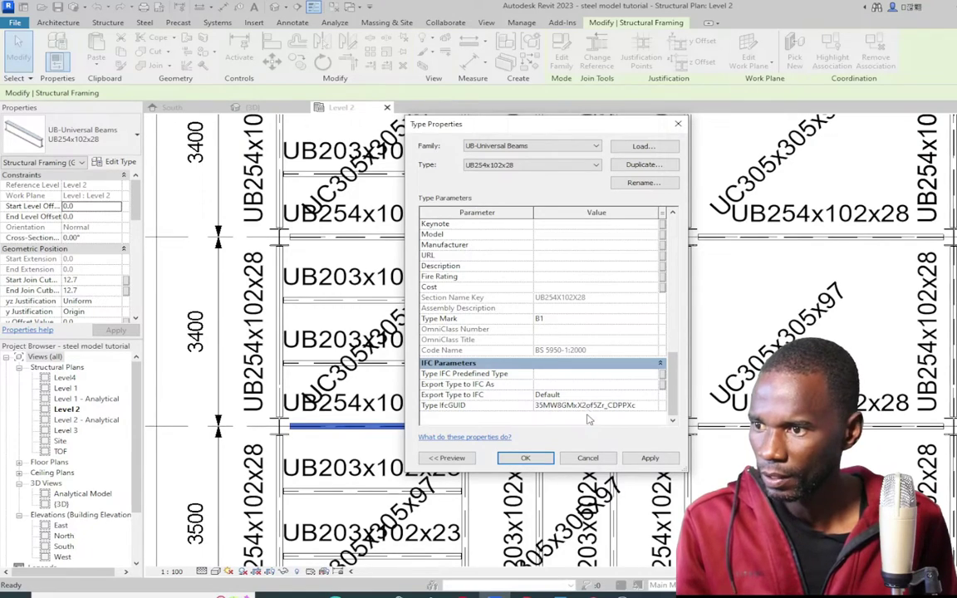
click(649, 459)
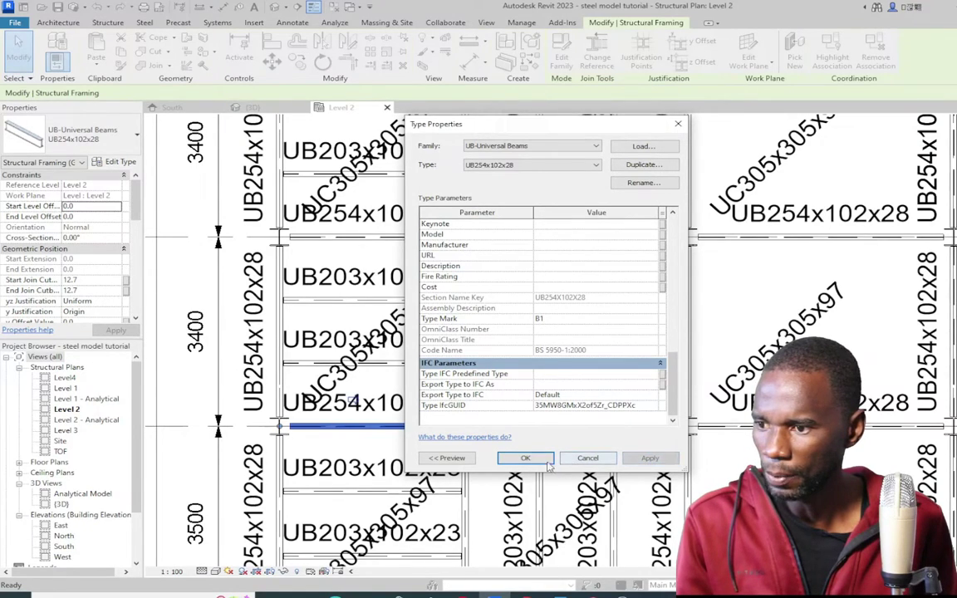
- Confirm Type Mark B1 for the UB254x102x28 beam type and deselect the beam
click(526, 459)
scroll(386, 430, down, 5)
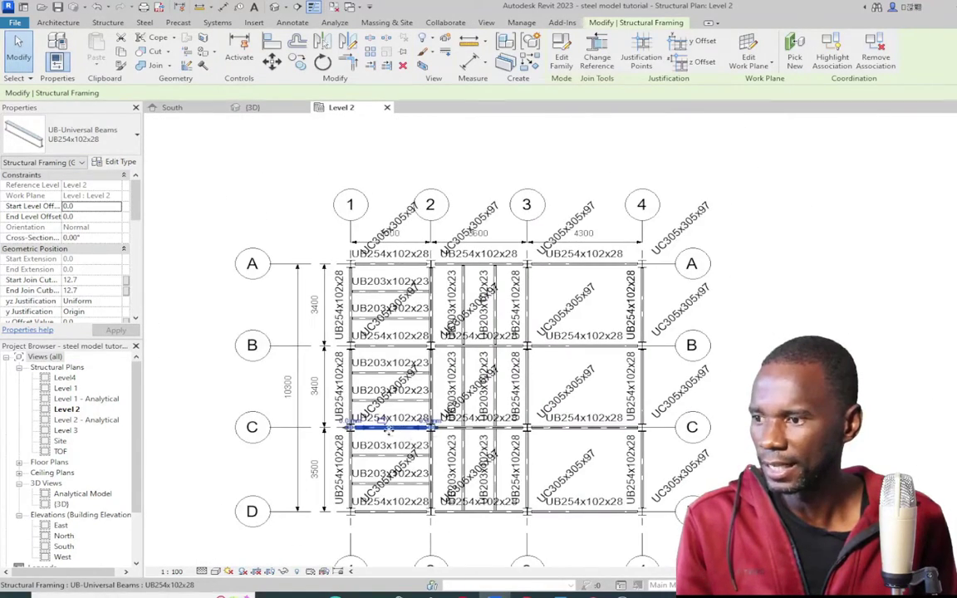
key(Escape)
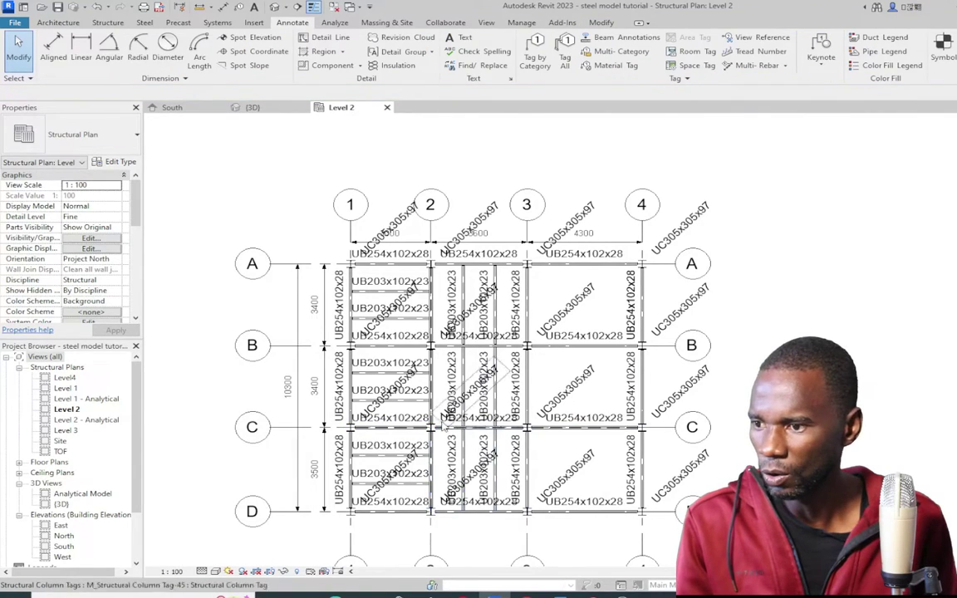
- Open the type properties of the UB203x102x23 beam between grids 2 and 3 in the A-B bay, down to the identity data
scroll(428, 428, up, 2)
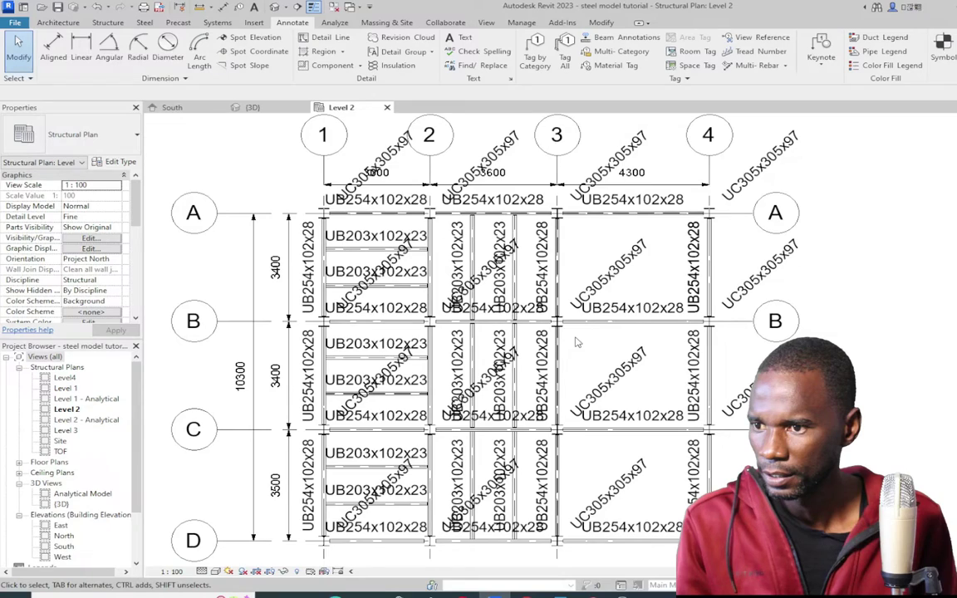
scroll(457, 238, up, 2)
click(482, 250)
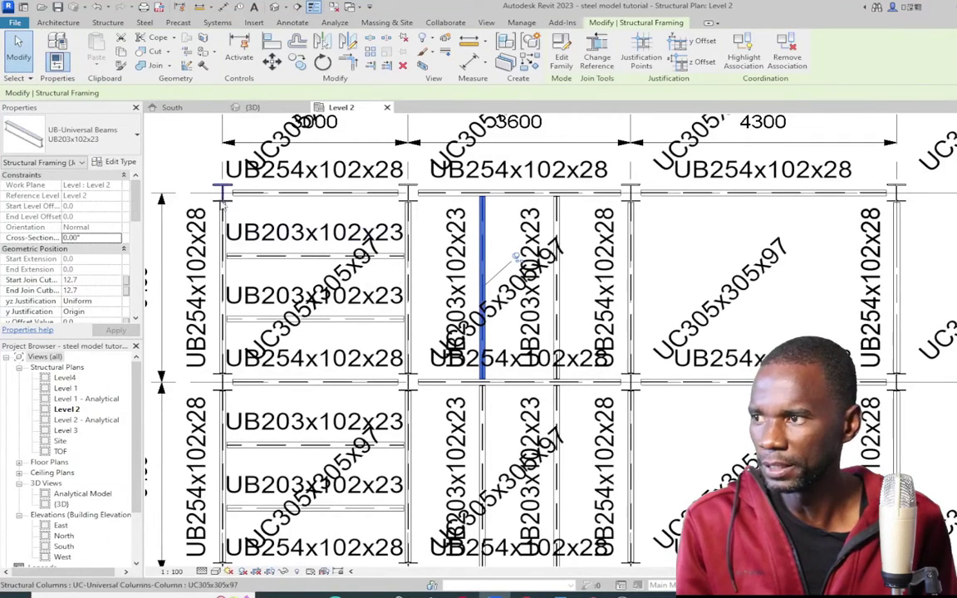
click(114, 163)
scroll(577, 364, down, 10)
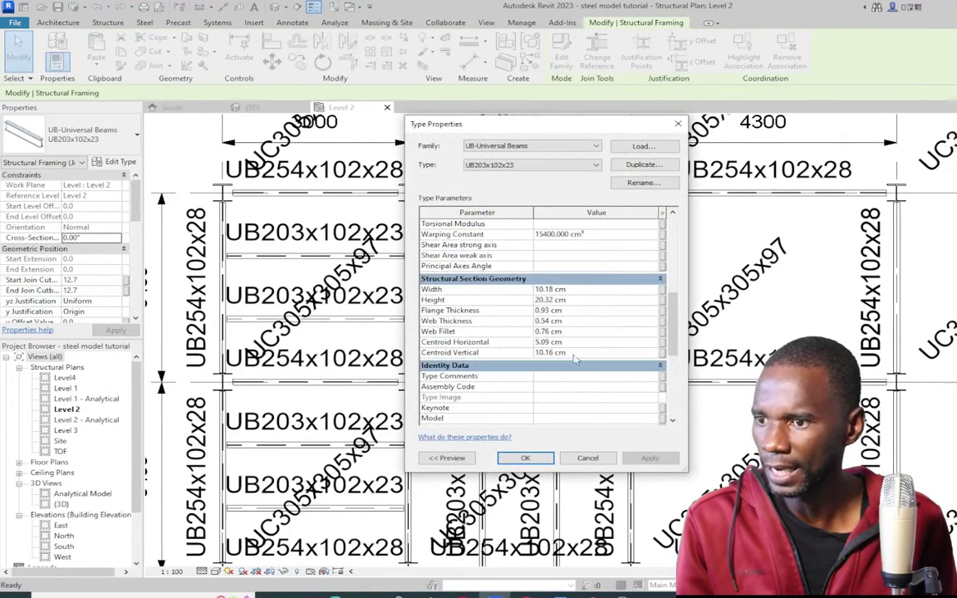
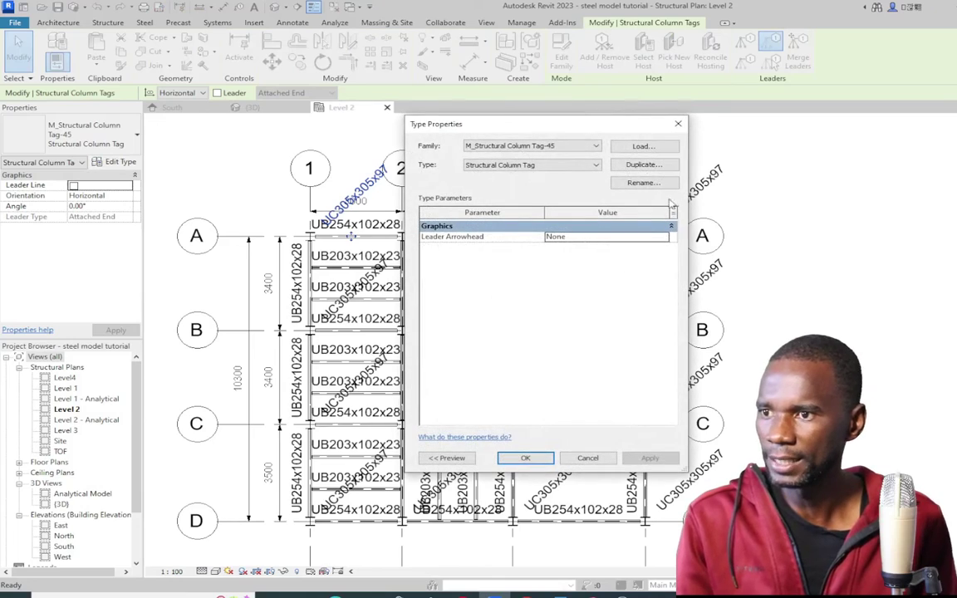
- Duplicate the M_Structural Column Tag-45 type as TYPE MARK for the column tag at grids A and 1
click(642, 164)
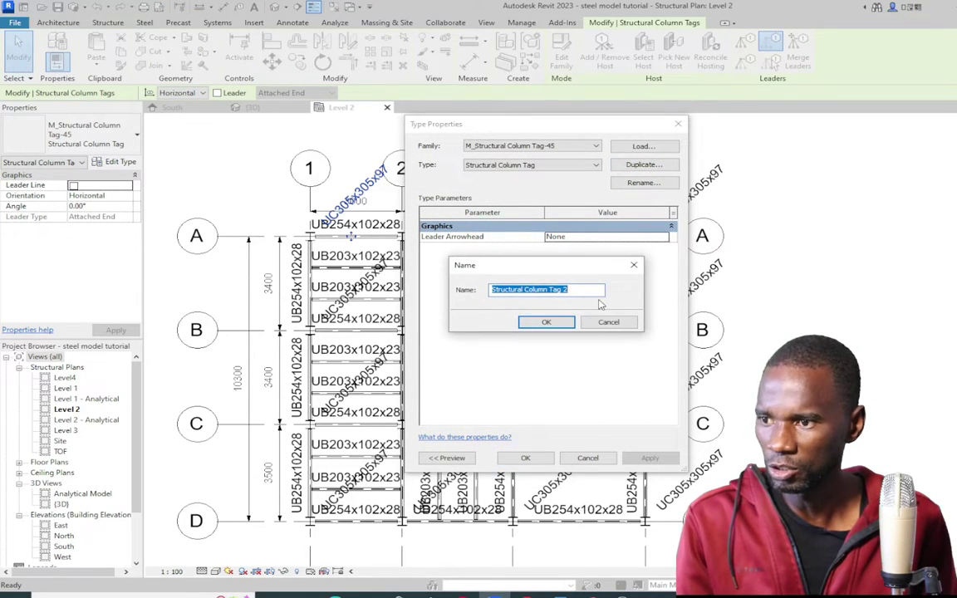
text(TYPE MARK)
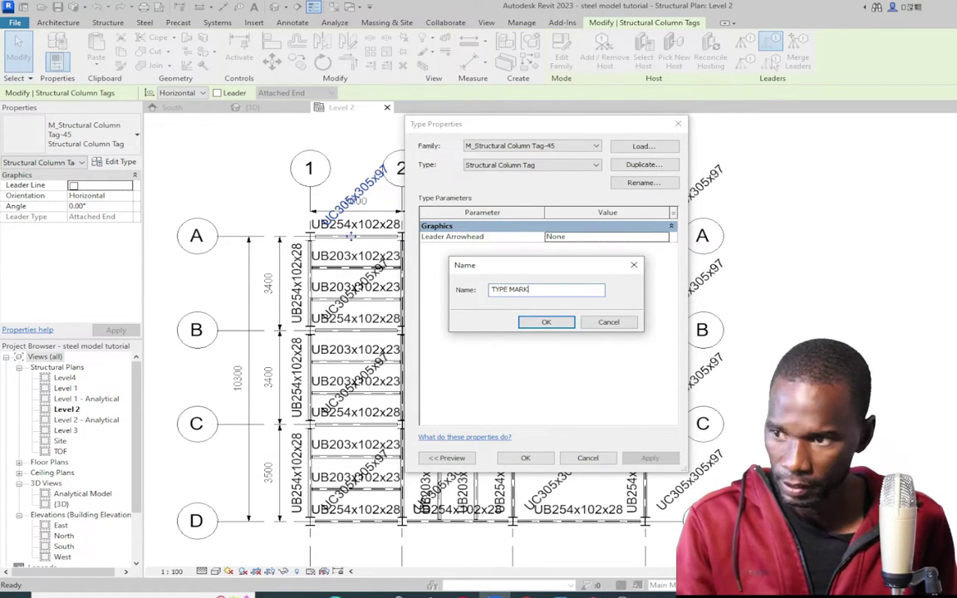
click(547, 322)
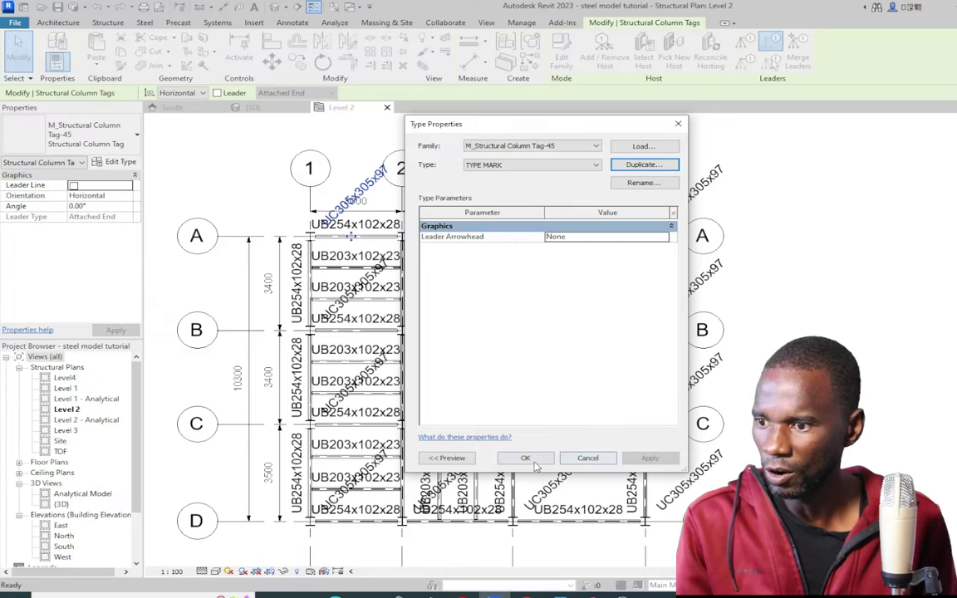
click(532, 462)
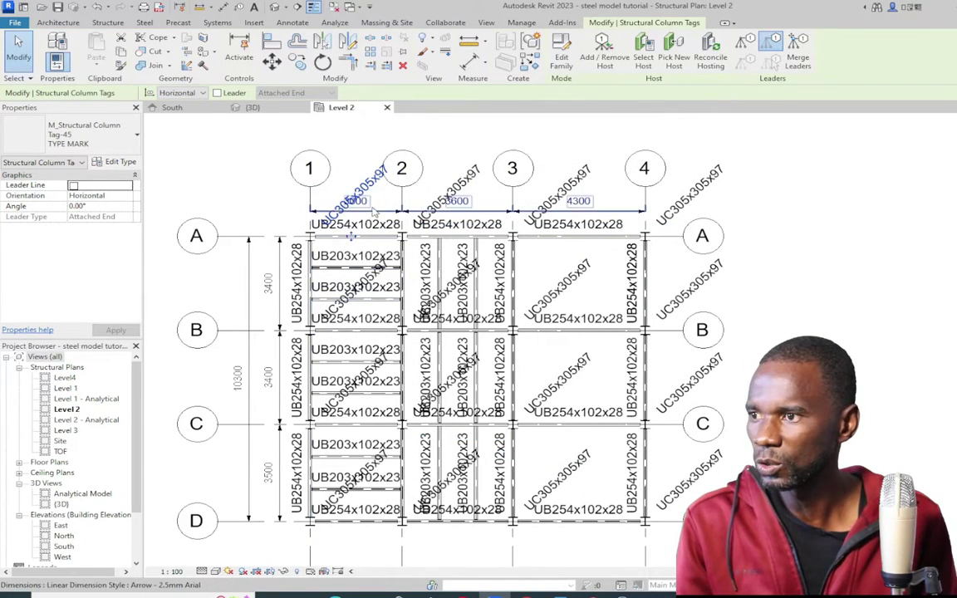
key(Escape)
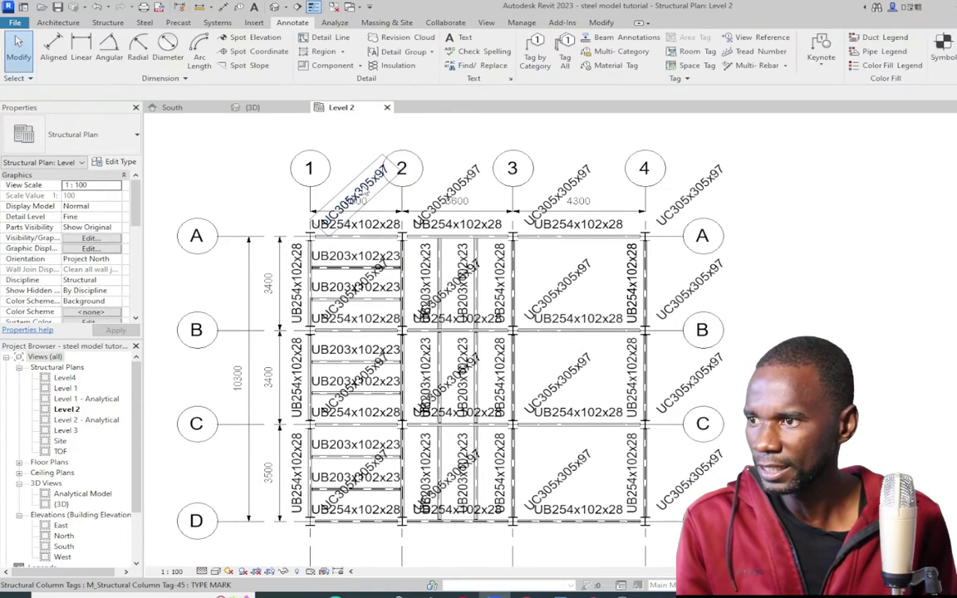
- Open the family of the column tag at grids A and 1 for editing and bring up its tag label's parameters
click(357, 193)
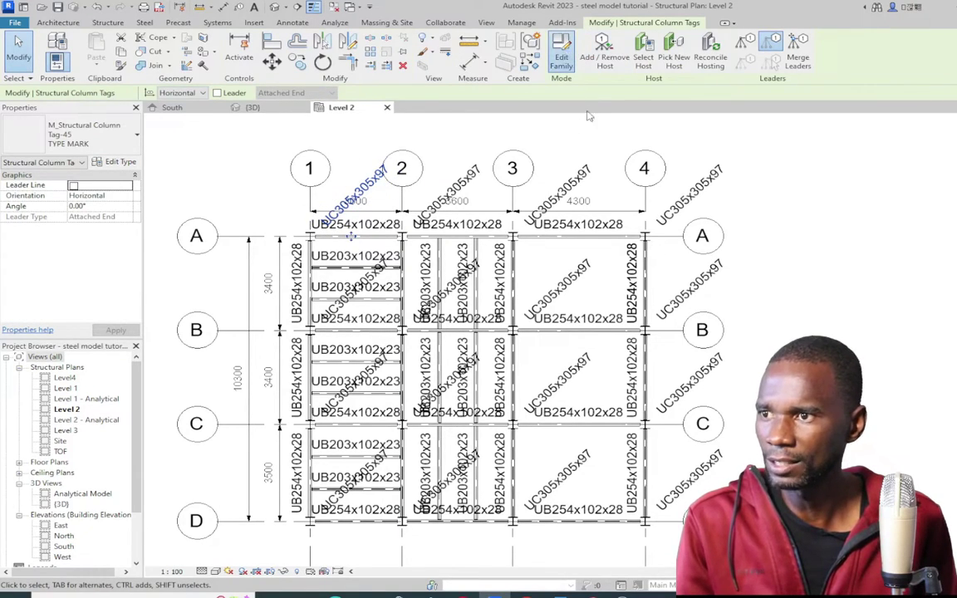
click(562, 51)
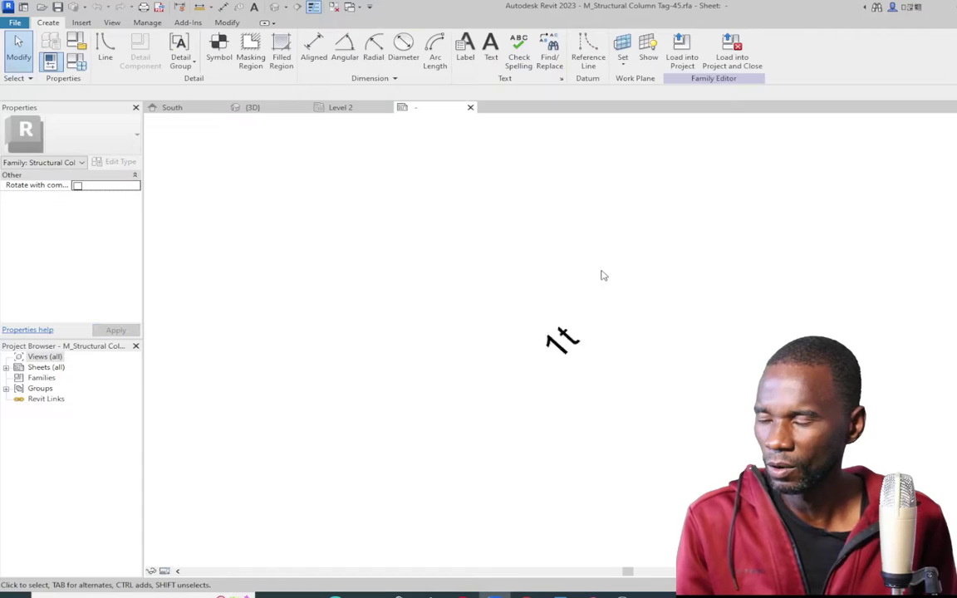
scroll(579, 361, up, 2)
click(581, 339)
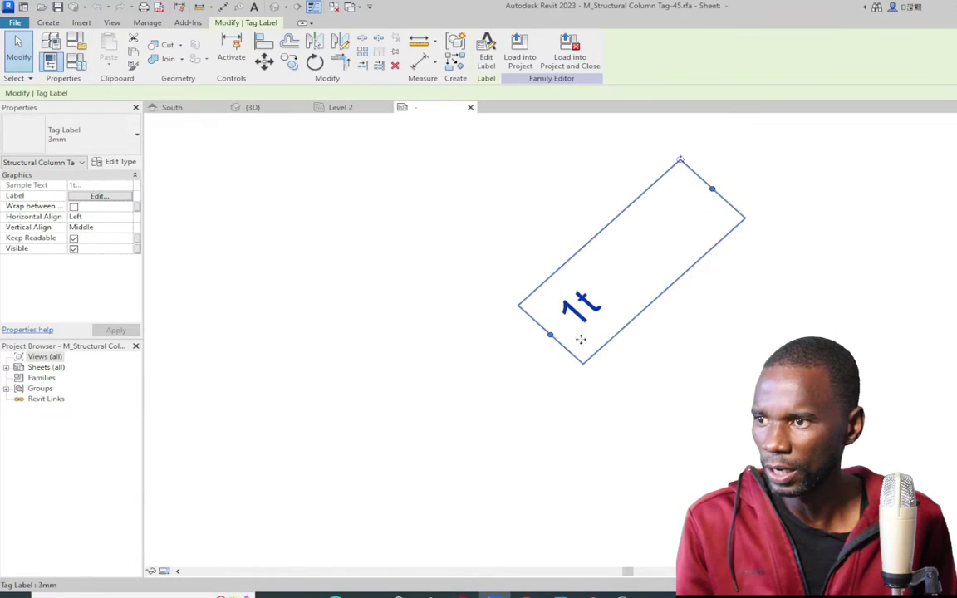
click(486, 52)
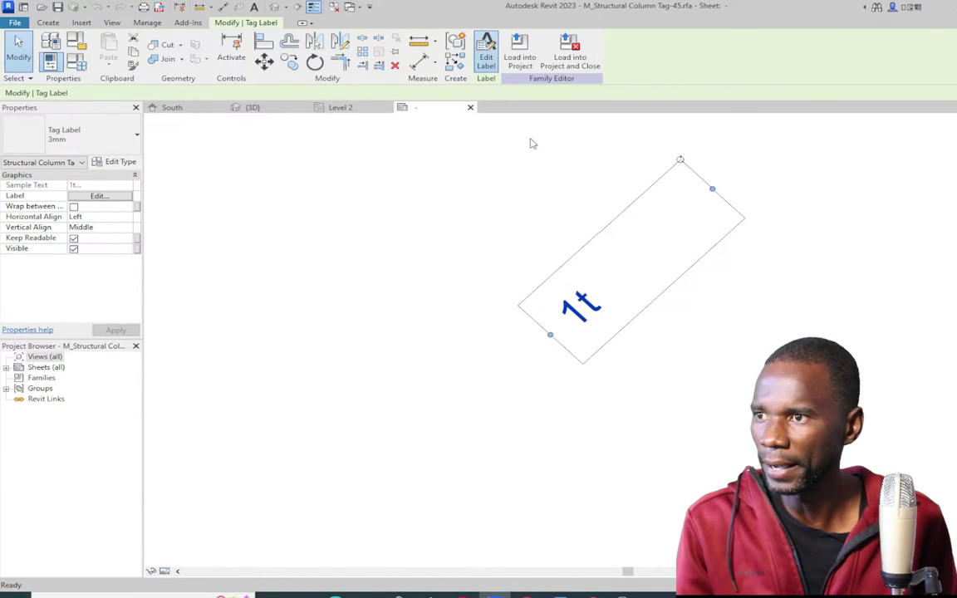
- Replace the Type Name parameter with Type Mark in the column tag label
click(524, 251)
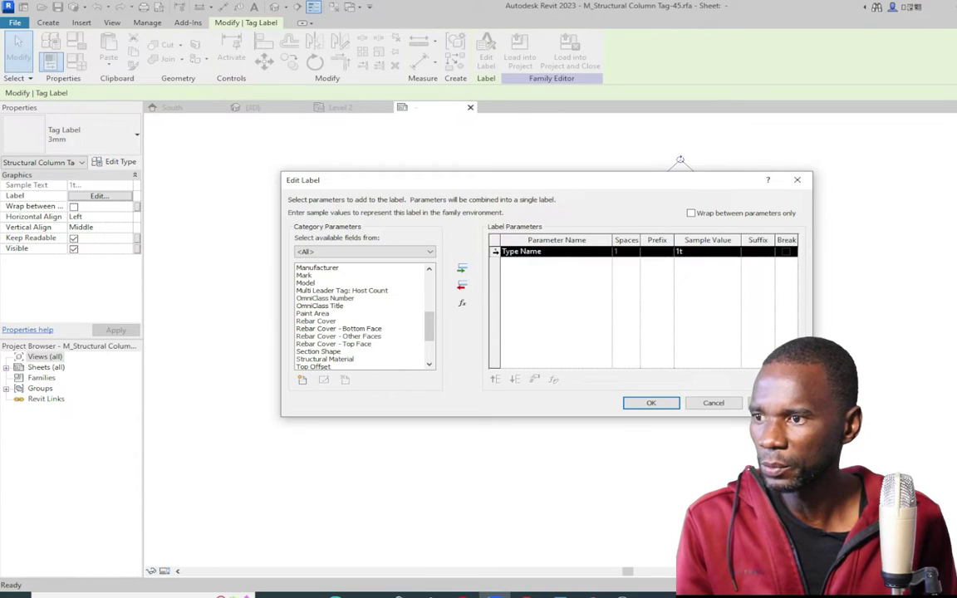
scroll(349, 327, down, 3)
click(328, 336)
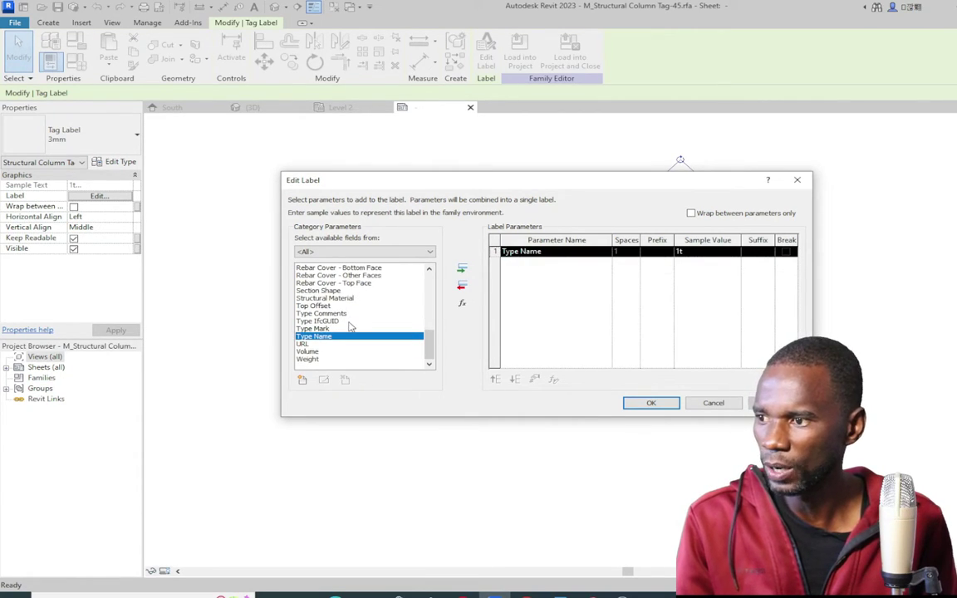
click(316, 329)
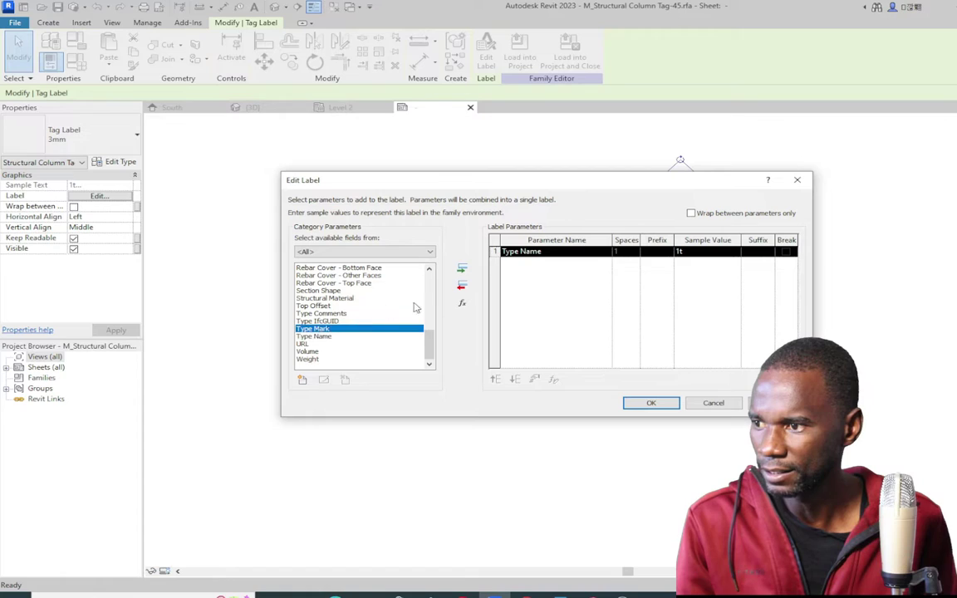
click(462, 269)
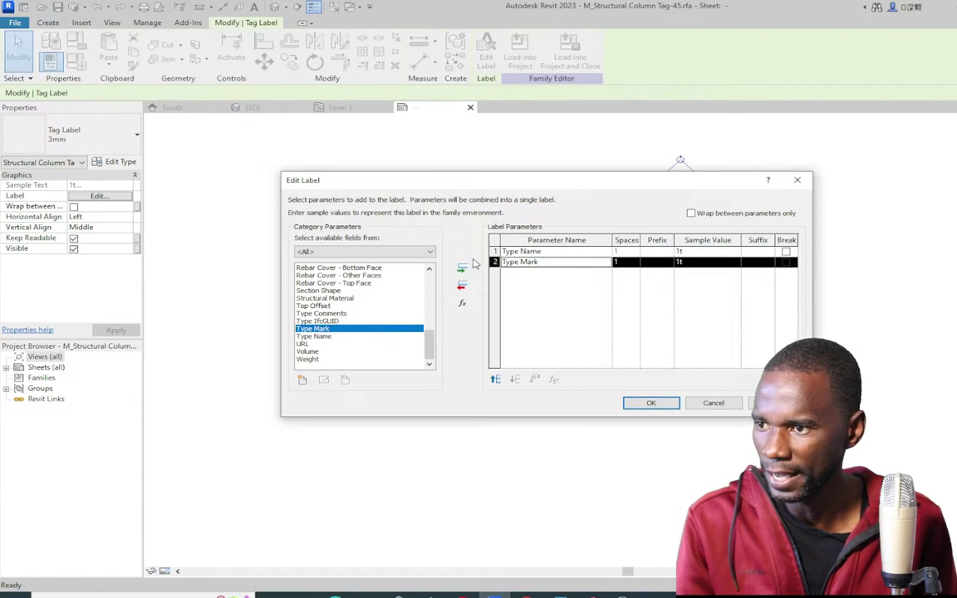
click(517, 251)
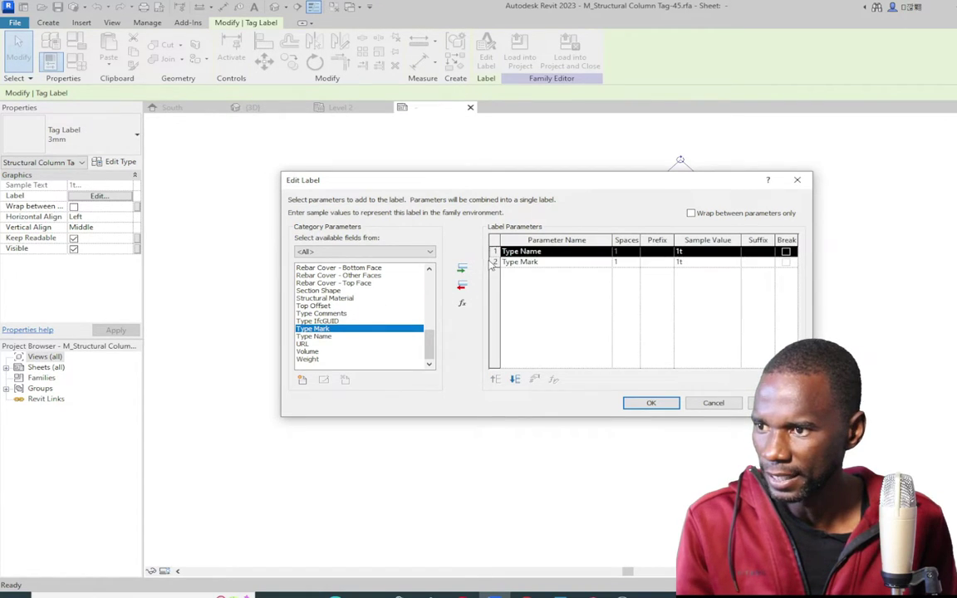
click(462, 285)
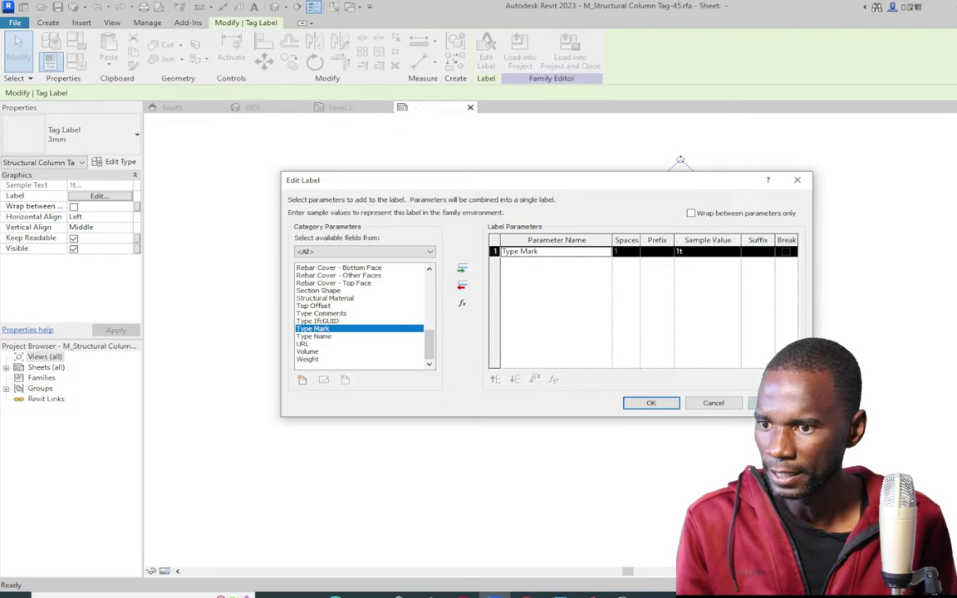
click(652, 403)
click(652, 395)
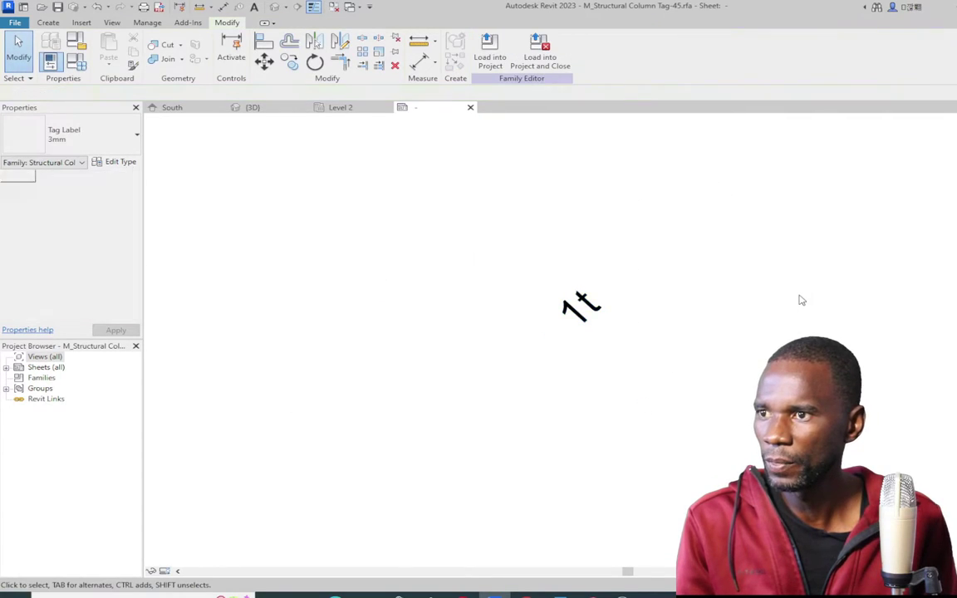
- Load the column tag family into Steel frame.rvt and steel model tutorial.rvt, overwriting the existing versions, and close it without saving
click(540, 55)
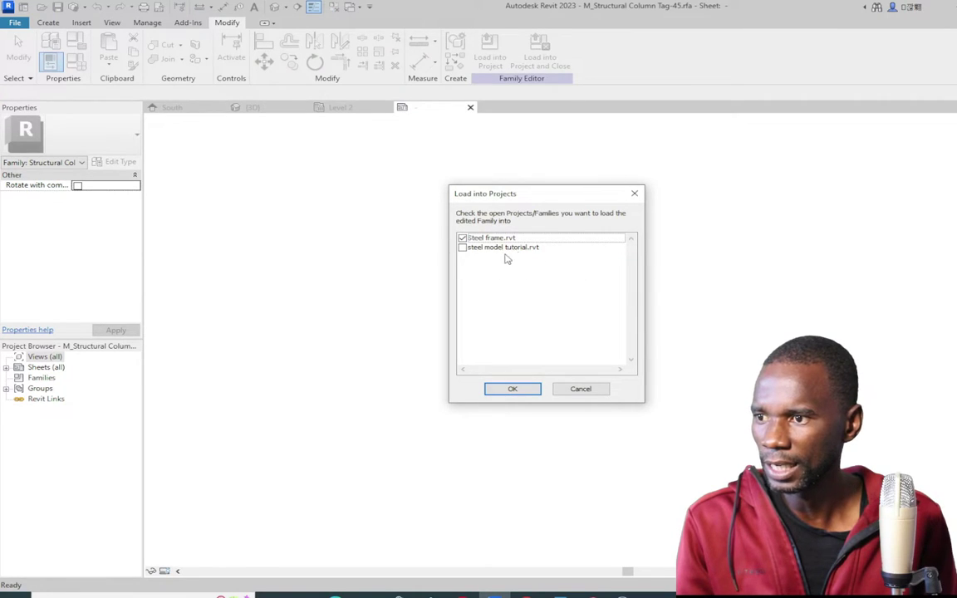
click(464, 246)
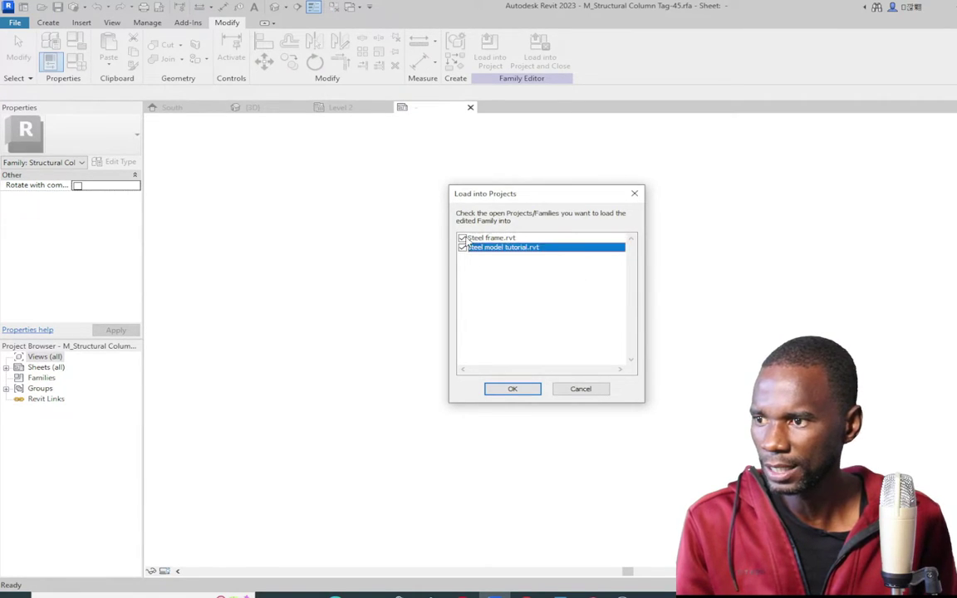
click(512, 389)
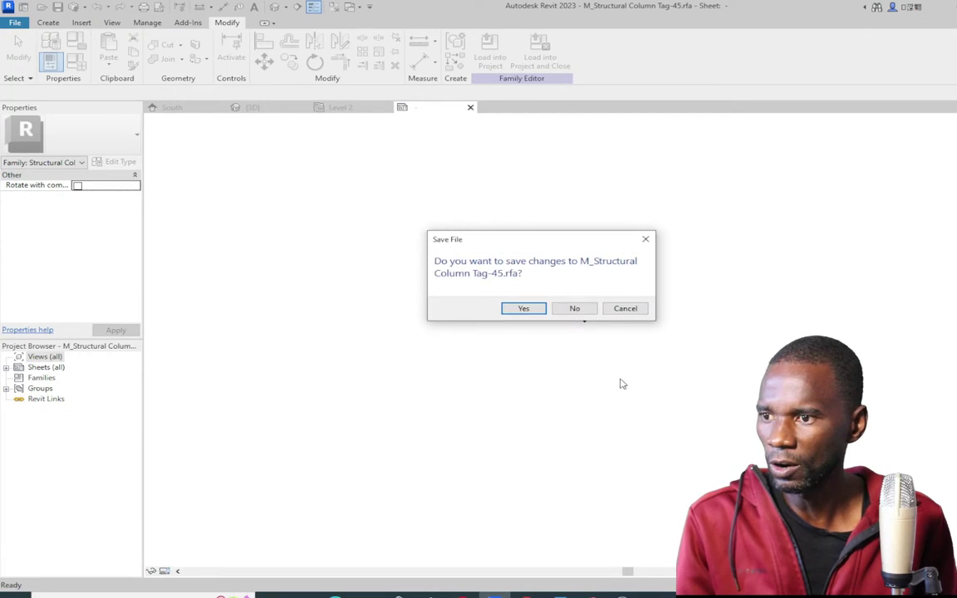
click(573, 309)
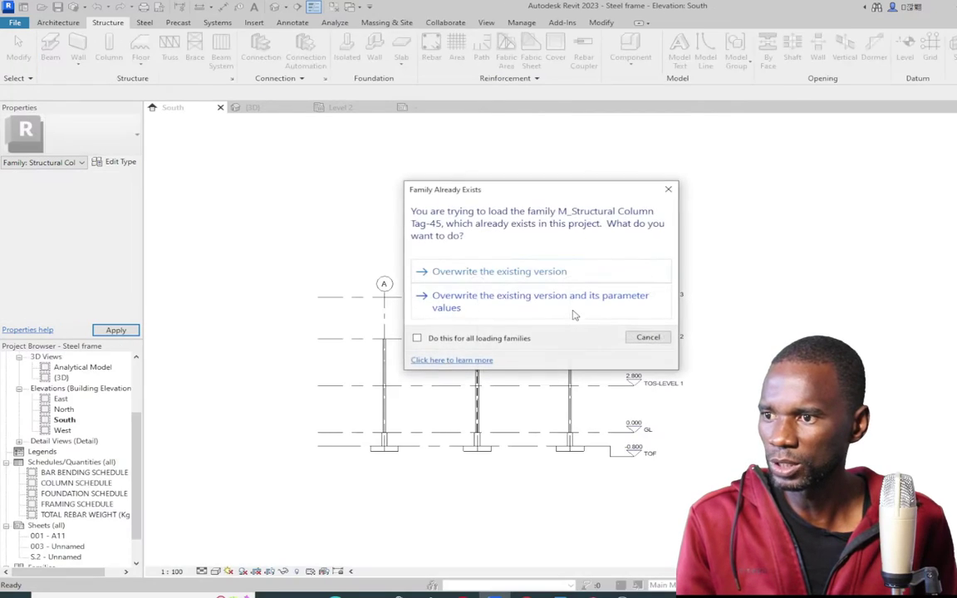
click(517, 306)
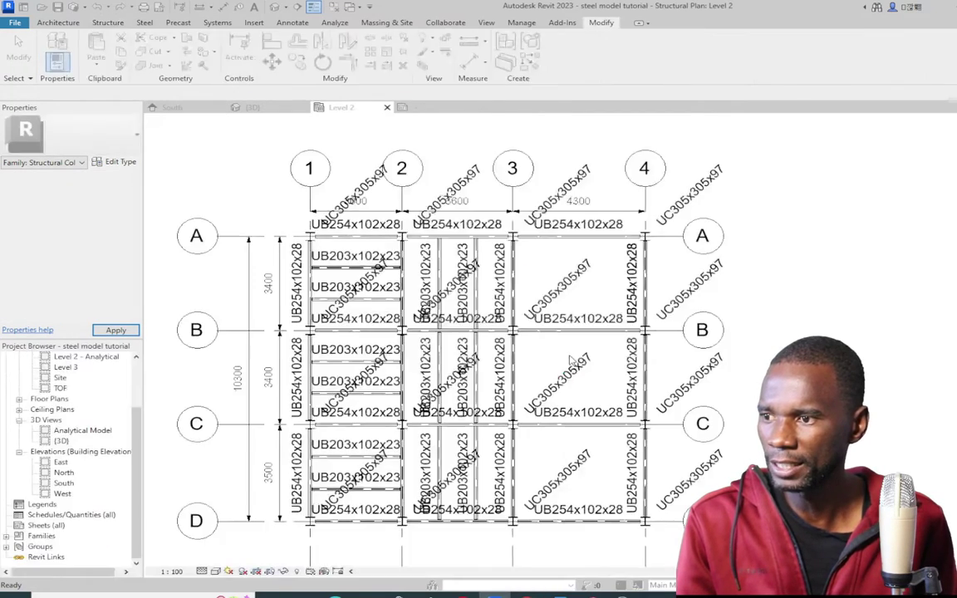
click(503, 272)
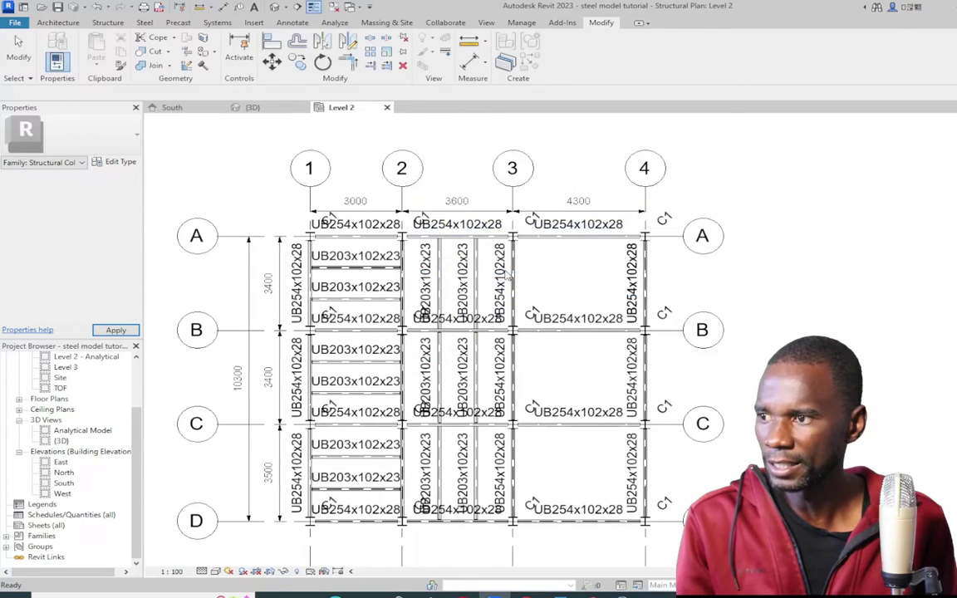
- Duplicate the M_Structural Framing Tag Standard type as TYPE MARK for the beam tag on grid B between grids 3 and 4
scroll(297, 226, up, 4)
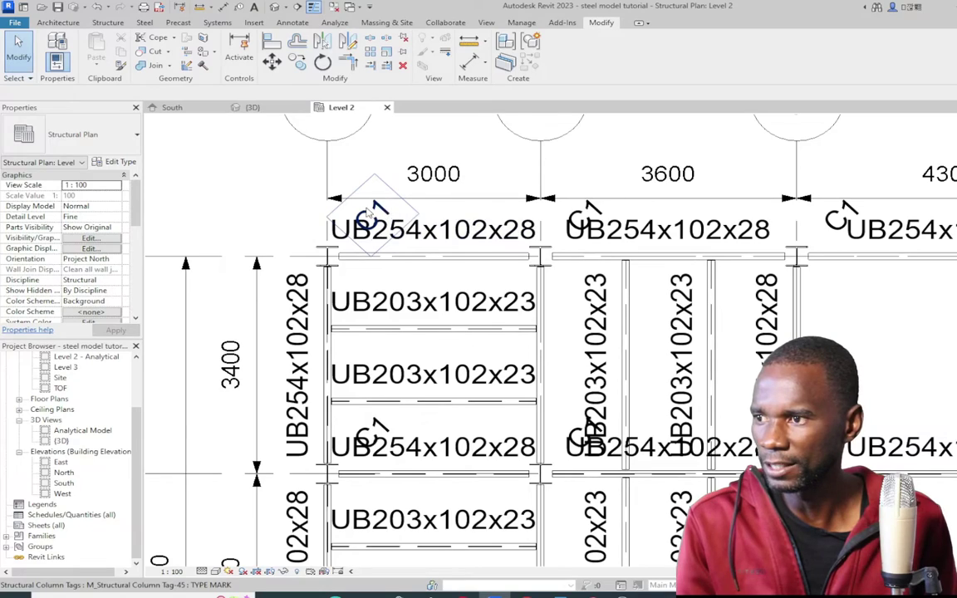
scroll(372, 207, down, 3)
scroll(810, 233, up, 3)
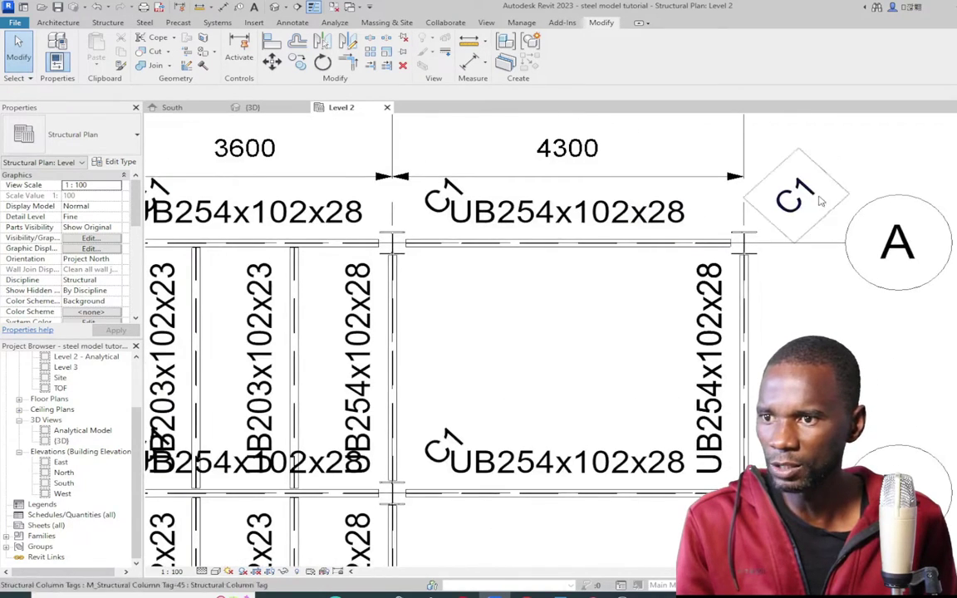
scroll(772, 232, down, 5)
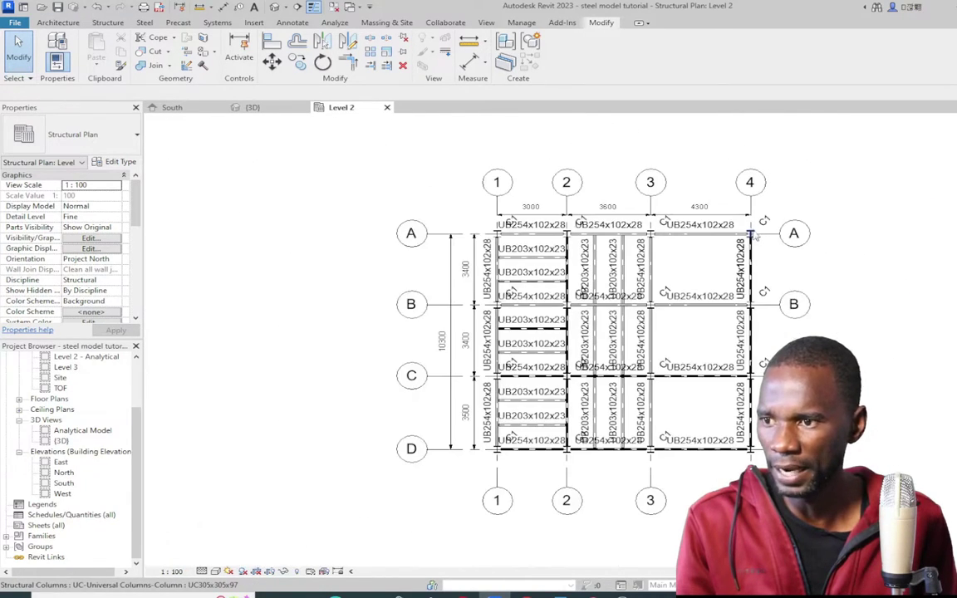
scroll(697, 315, up, 4)
scroll(682, 307, down, 2)
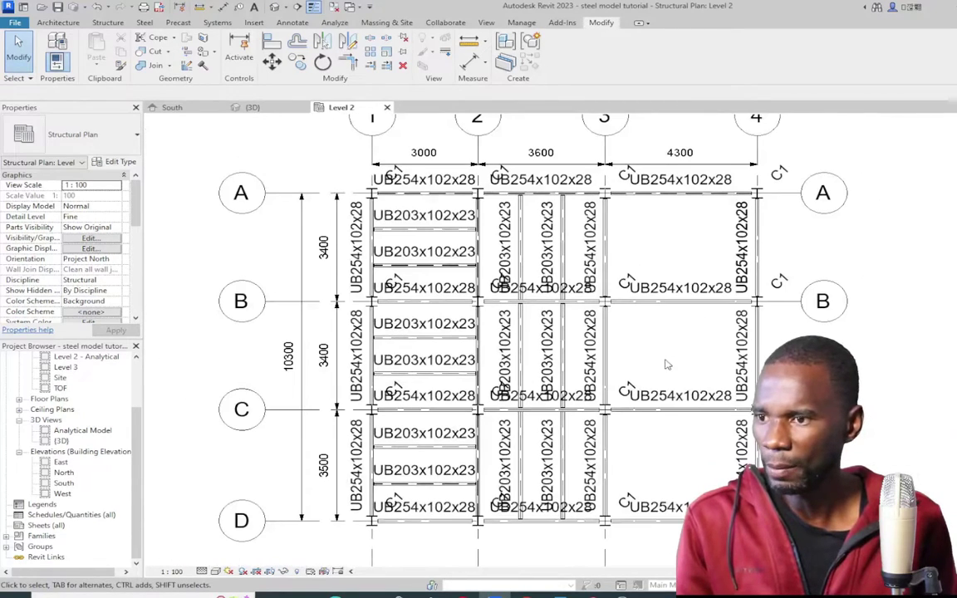
click(680, 290)
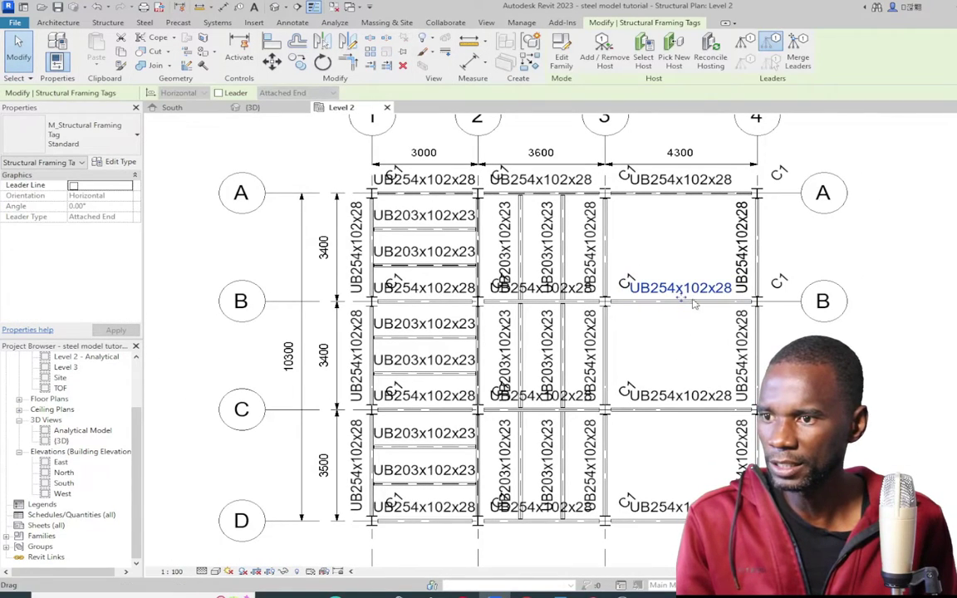
click(117, 161)
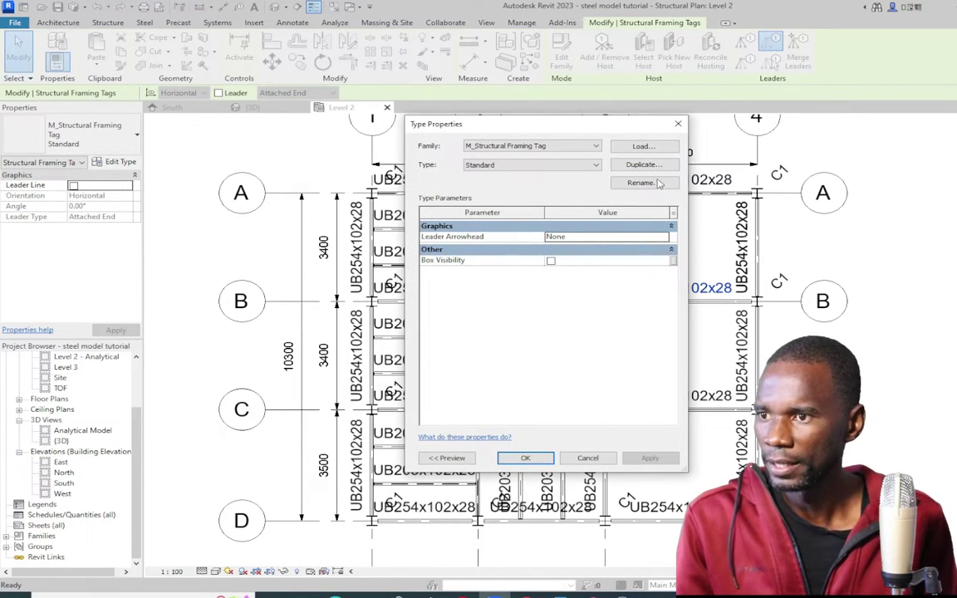
click(641, 164)
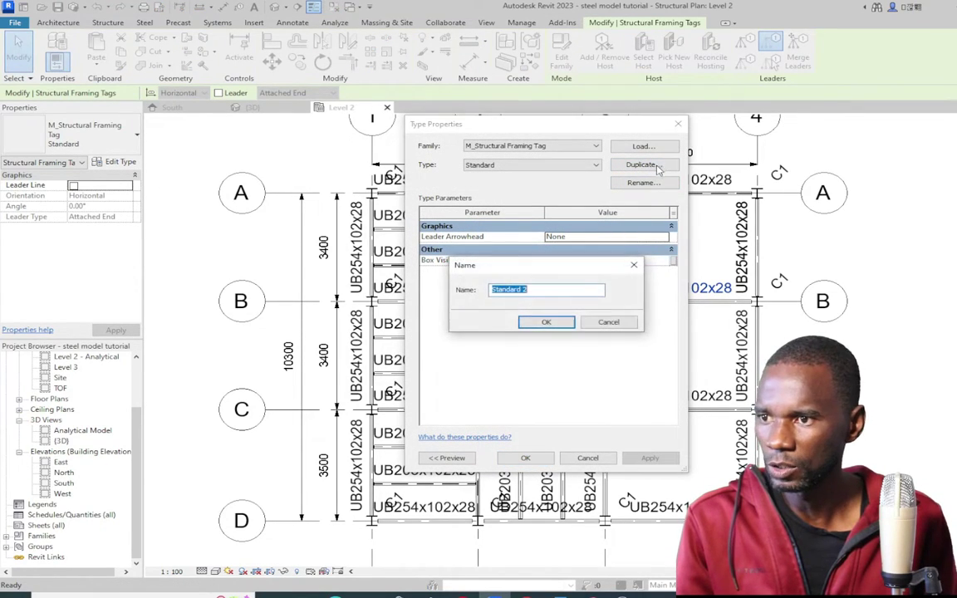
click(537, 291)
drag(538, 291, 487, 295)
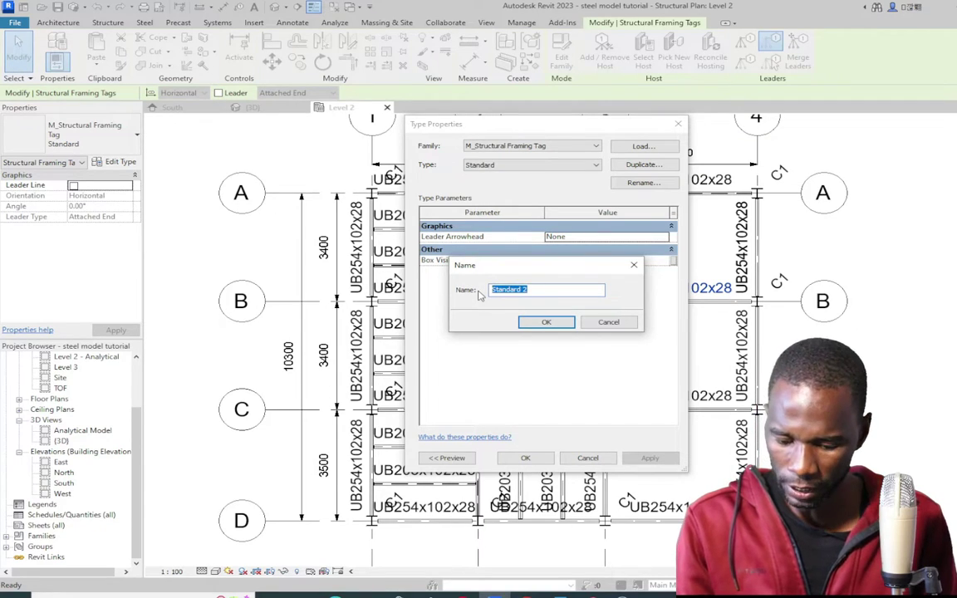
text(TYPE )
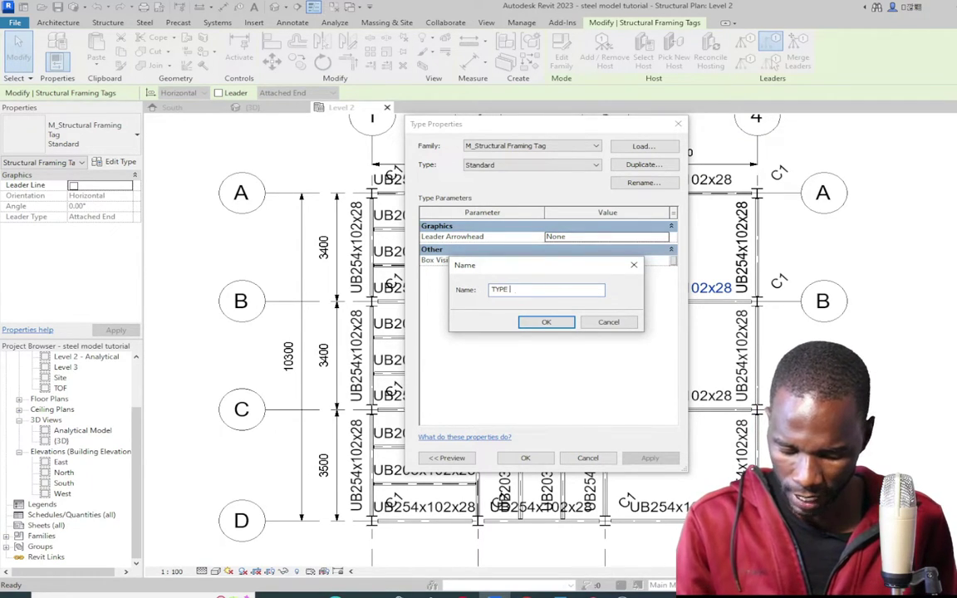
text(MARK)
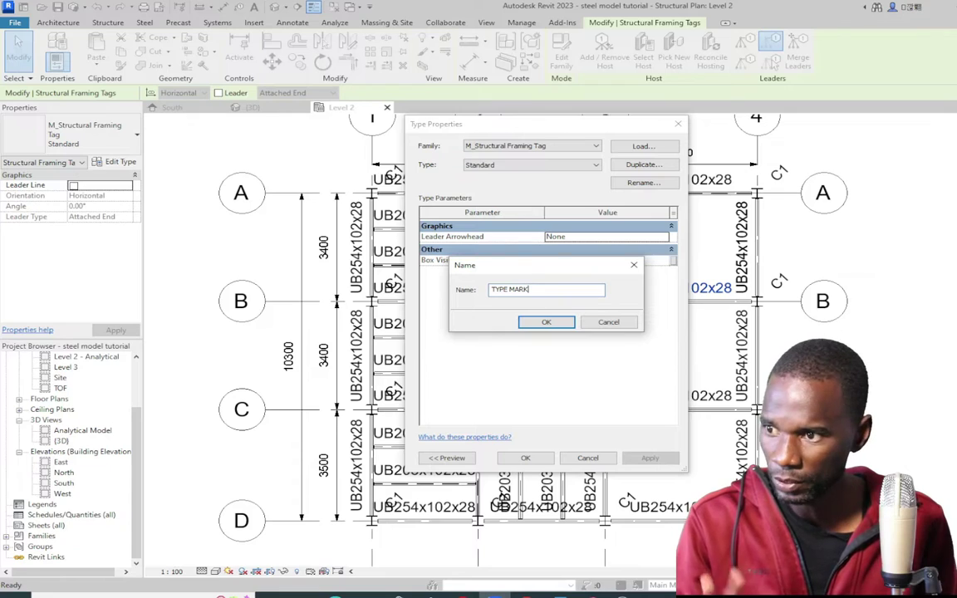
click(549, 323)
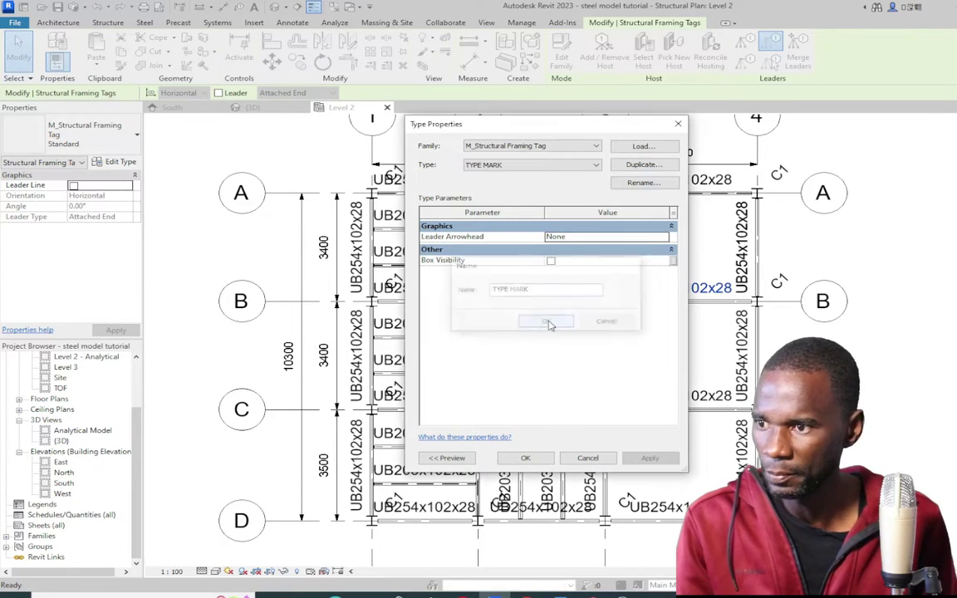
click(525, 458)
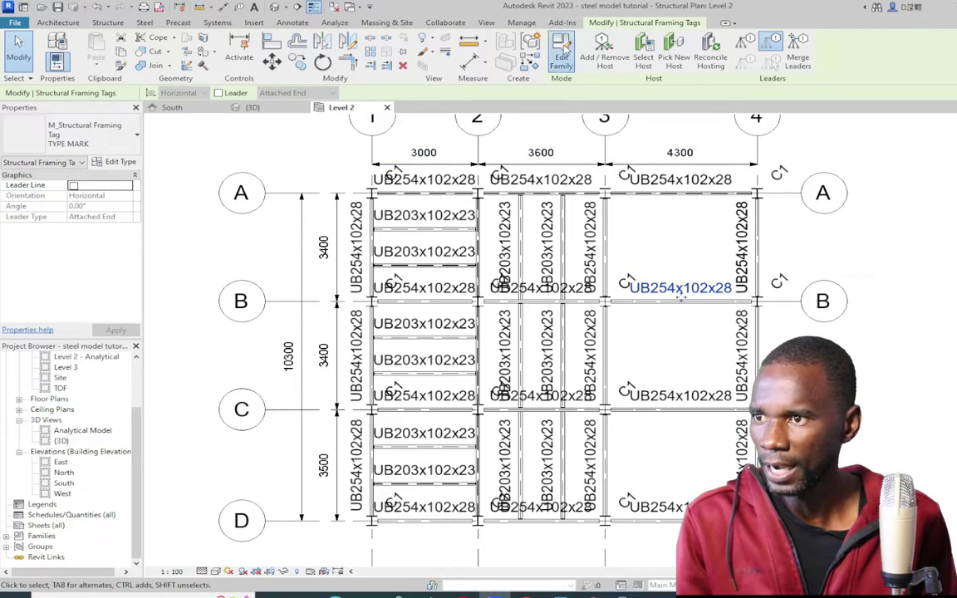
- Open the family of the beam tag on grid B between grids 3 and 4 for editing and bring up its label's parameters
double_click(603, 347)
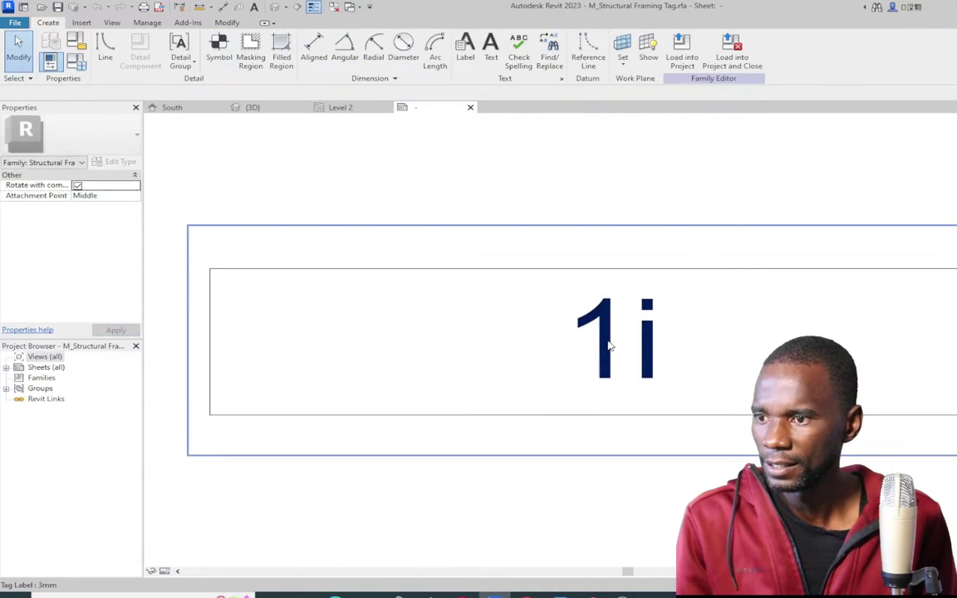
scroll(445, 320, down, 2)
click(532, 361)
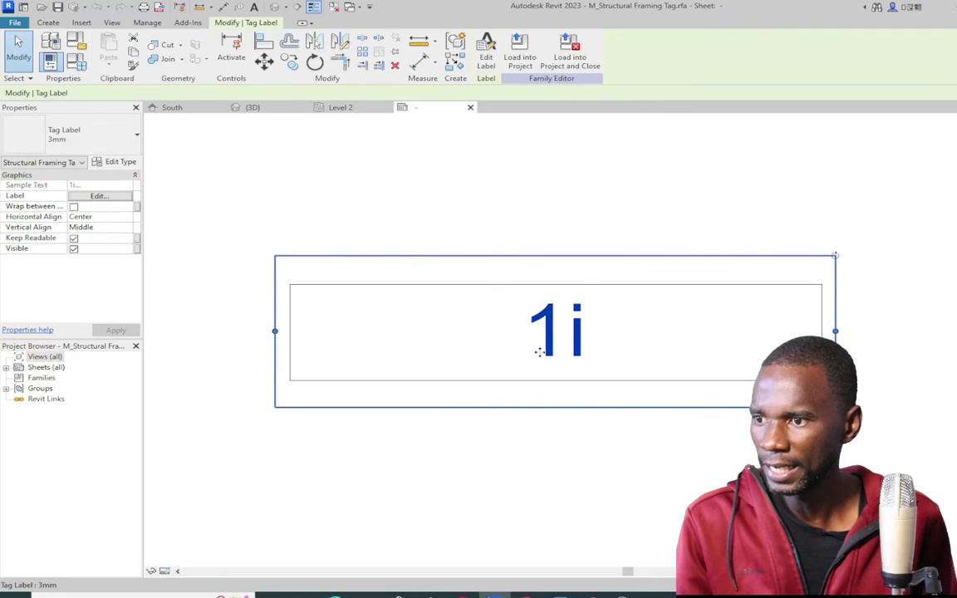
click(486, 54)
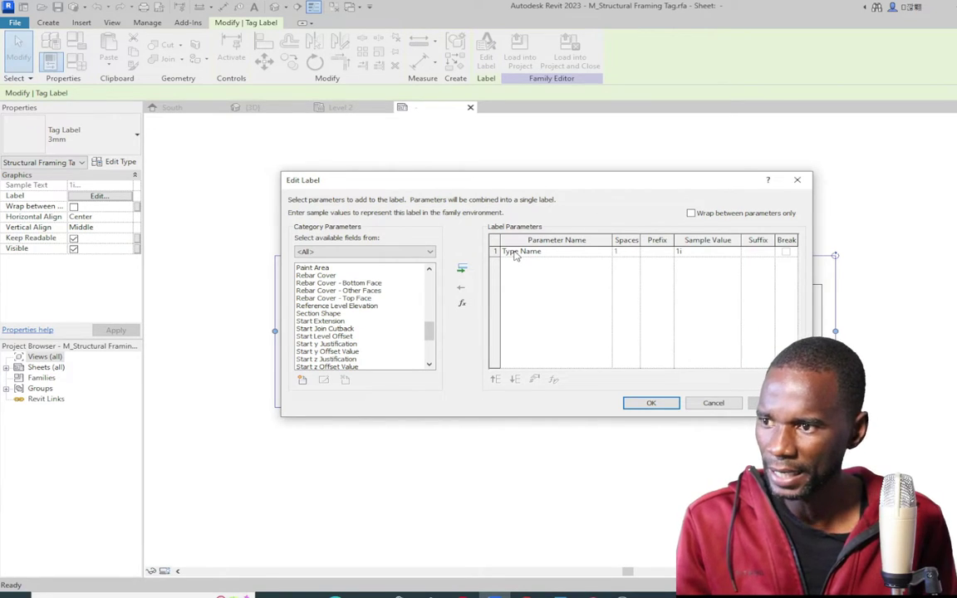
- Add Type Mark ahead of Type Name in the framing tag label, with "-" as its suffix
drag(429, 332, 430, 349)
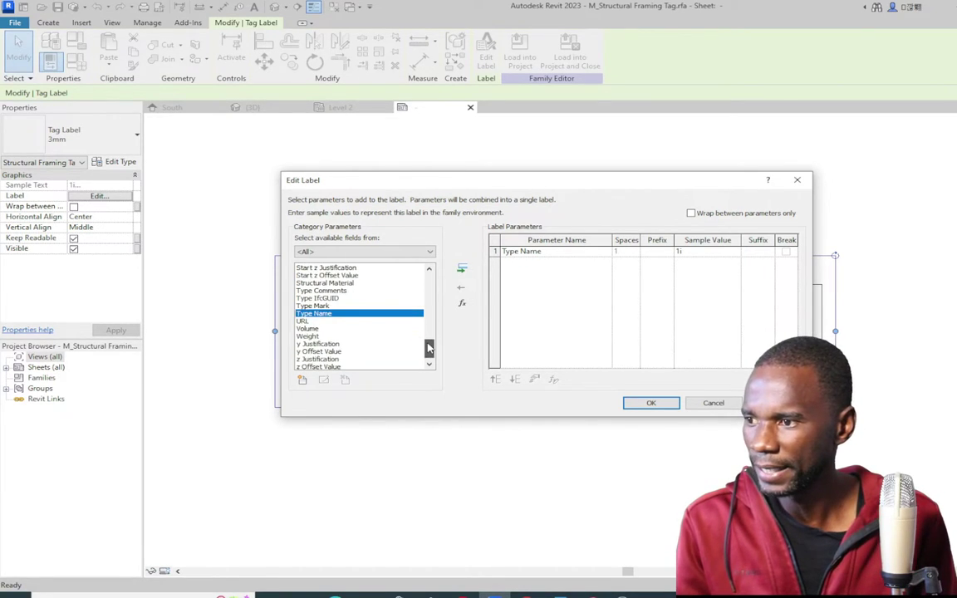
click(316, 307)
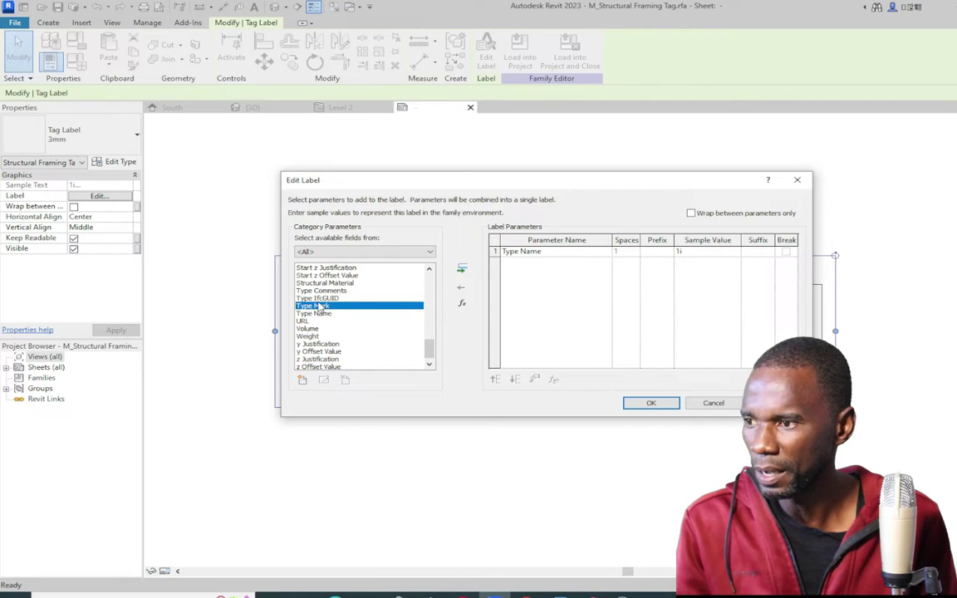
click(461, 268)
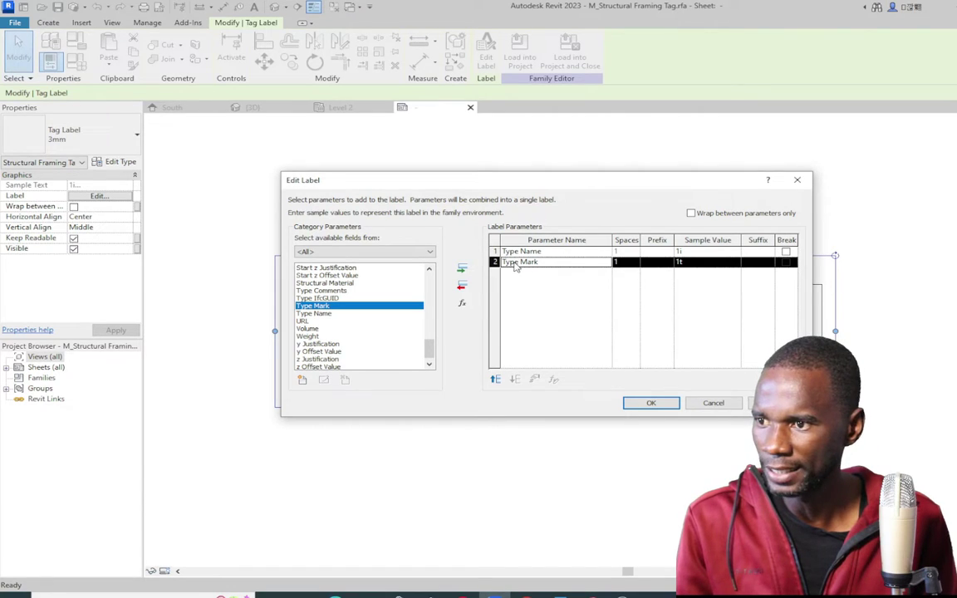
click(496, 380)
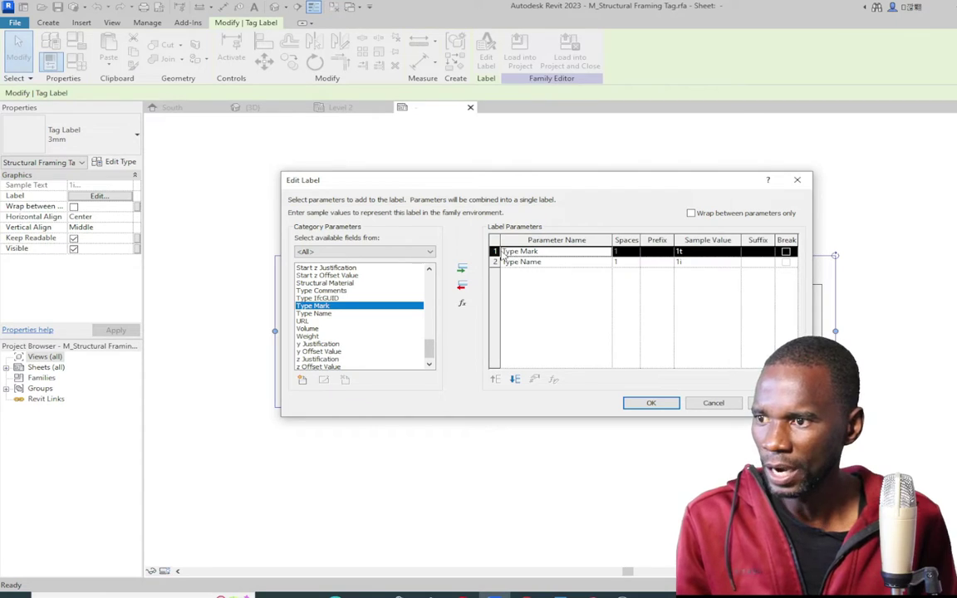
click(756, 251)
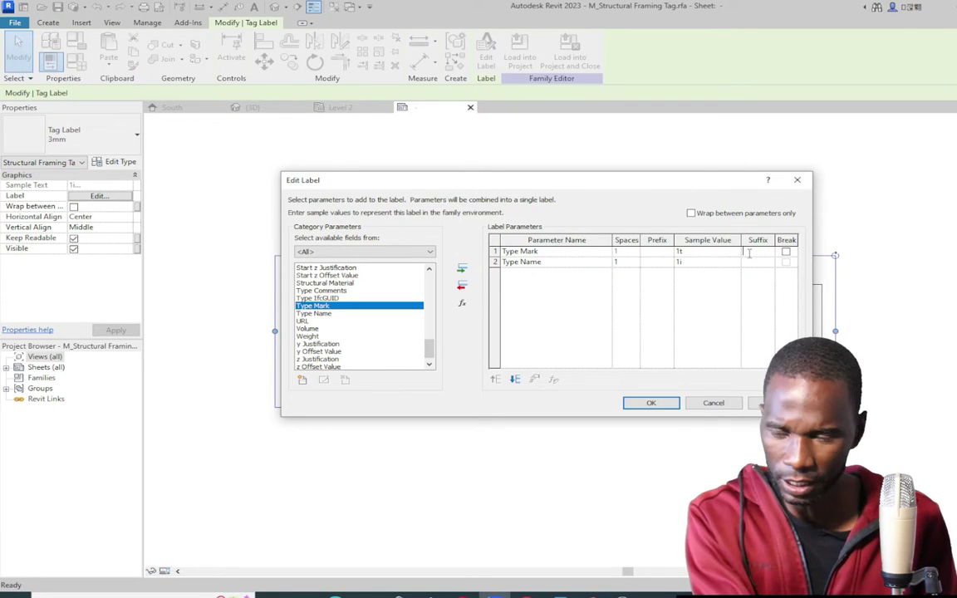
text(-)
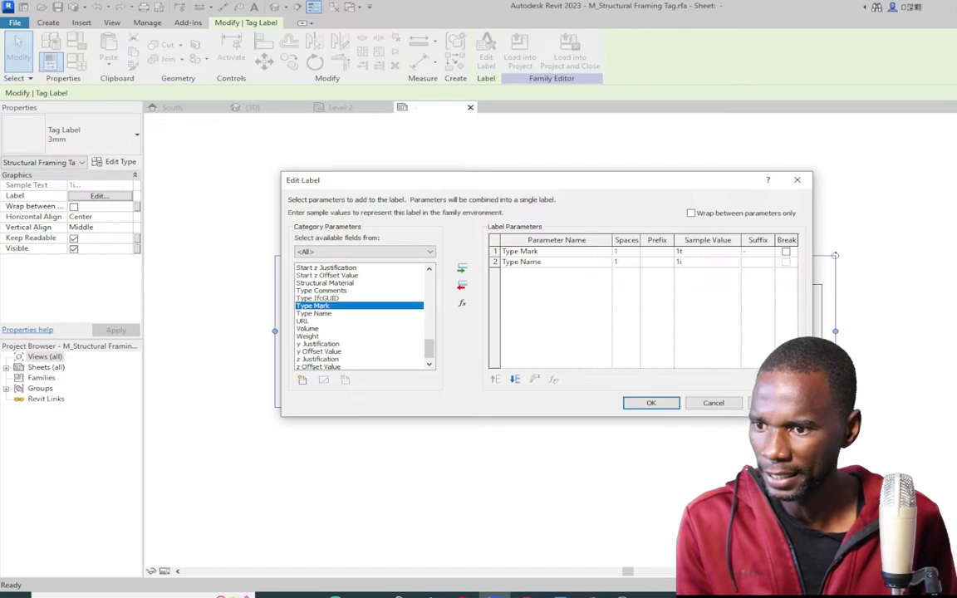
click(650, 403)
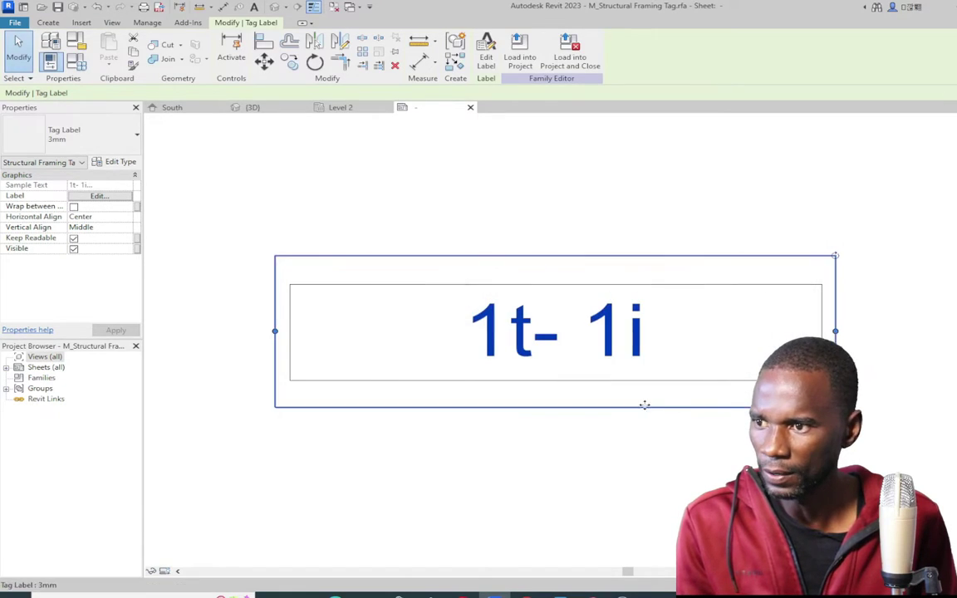
- Load the framing tag family into both open projects, overwriting the existing versions and parameter values, and close it without saving
scroll(677, 427, down, 3)
click(556, 423)
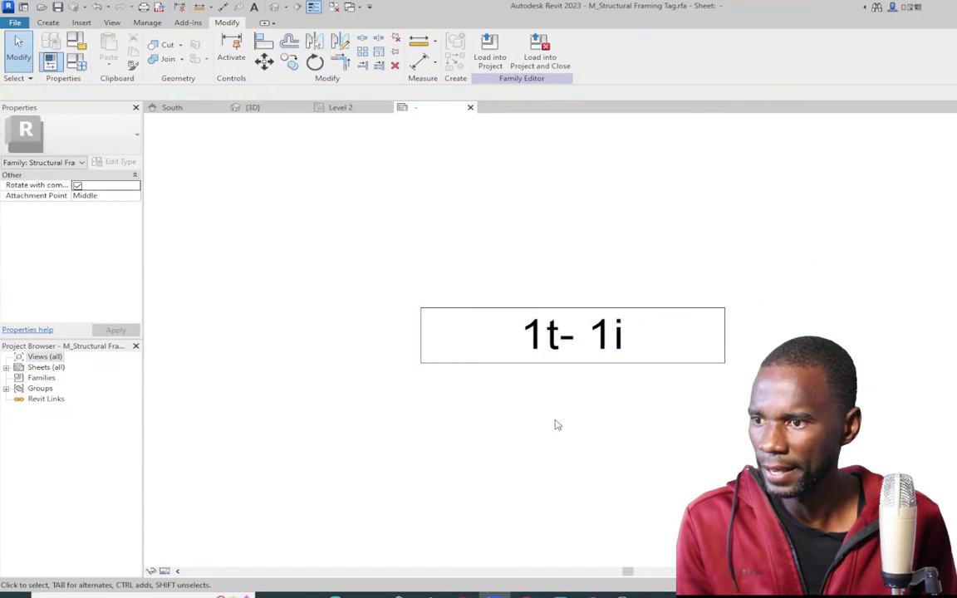
scroll(558, 387, up, 1)
scroll(558, 388, up, 2)
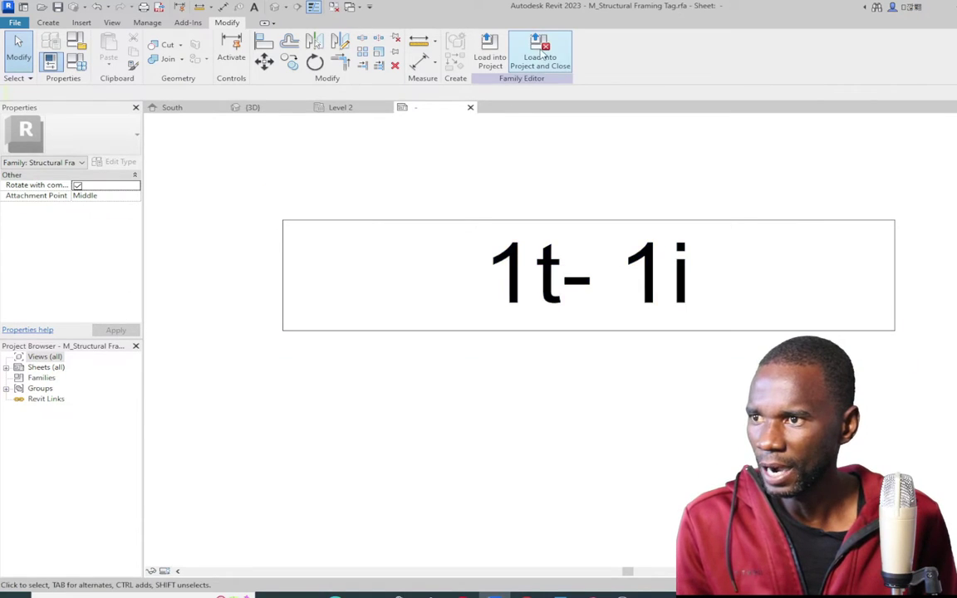
click(490, 50)
click(537, 388)
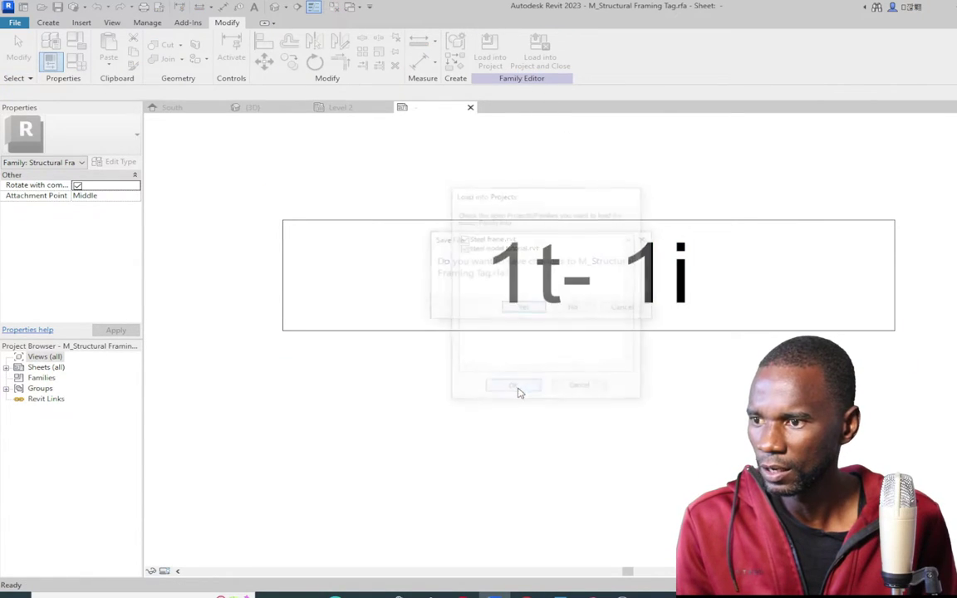
click(574, 308)
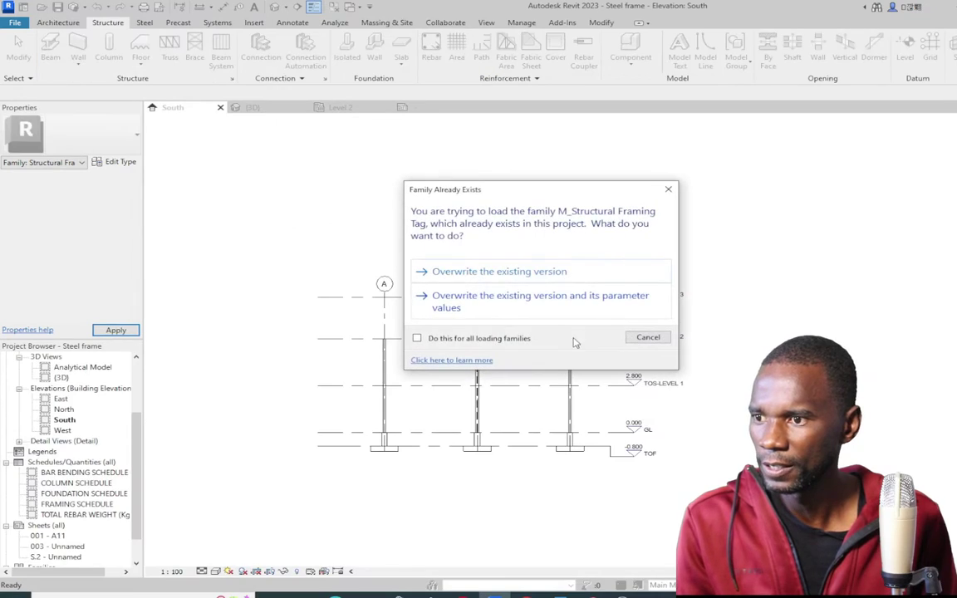
click(527, 306)
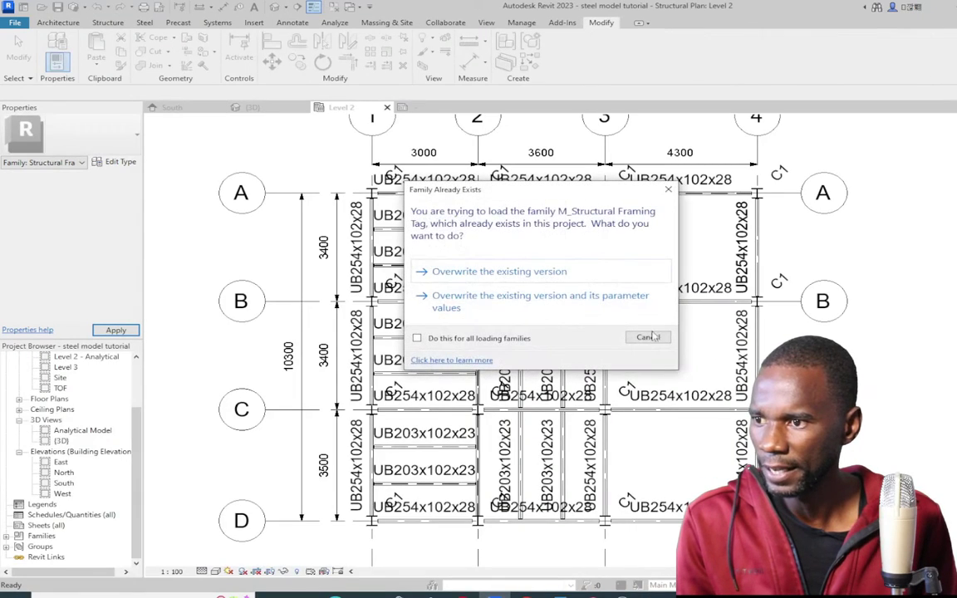
click(507, 297)
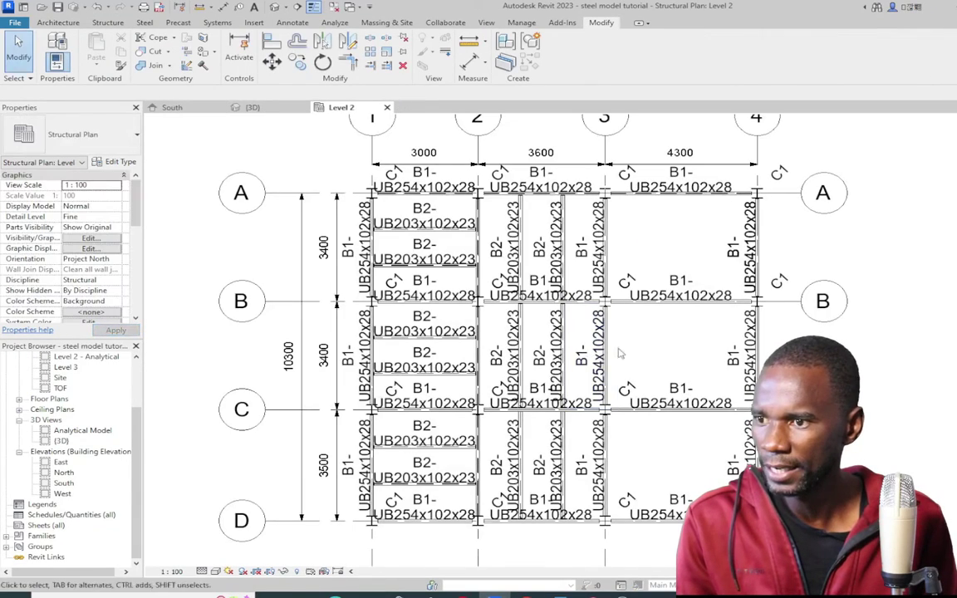
- Open the family of the beam tag on grid B between grids 3 and 4 for editing and select its label
scroll(695, 303, up, 4)
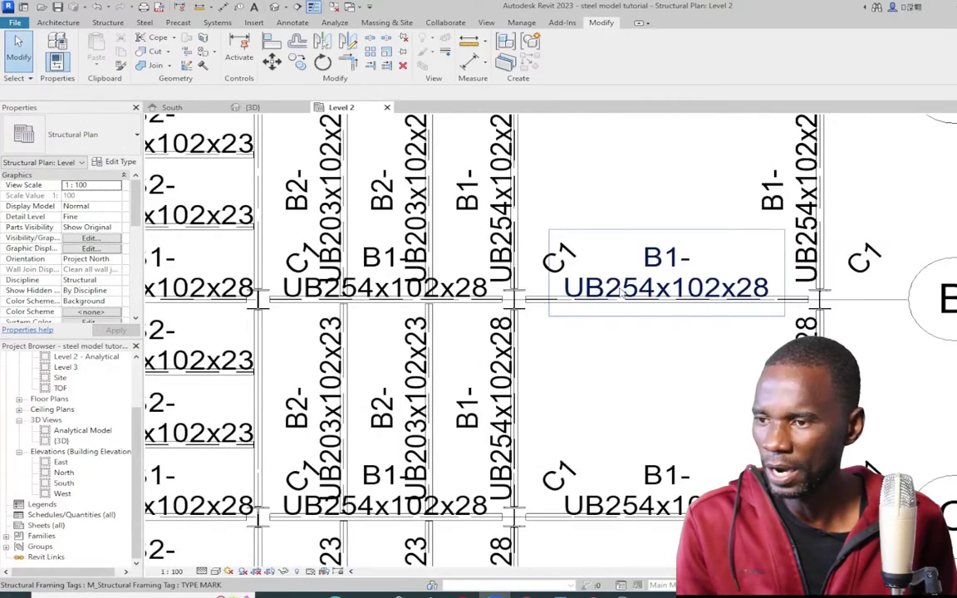
scroll(667, 287, down, 4)
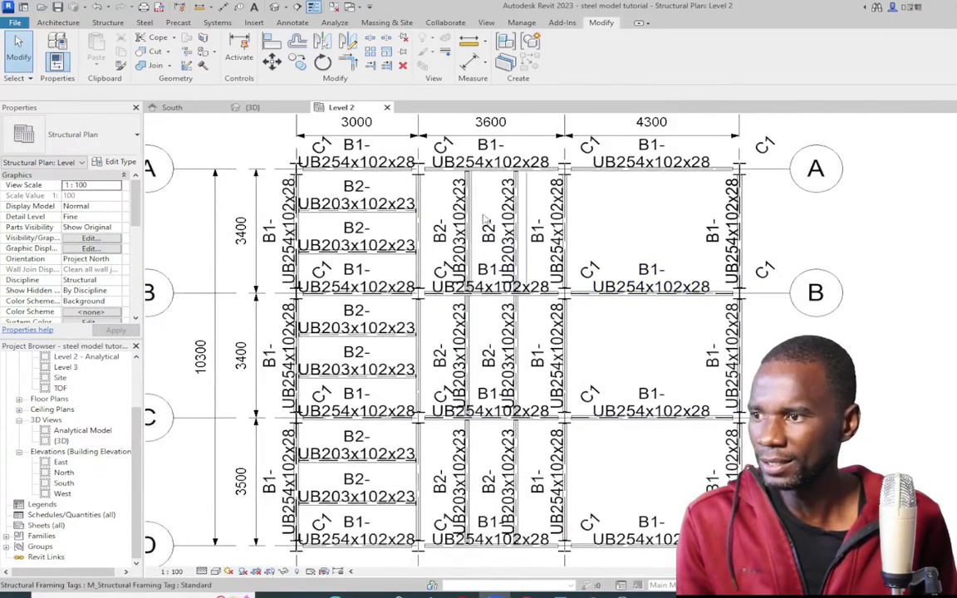
scroll(485, 298, up, 2)
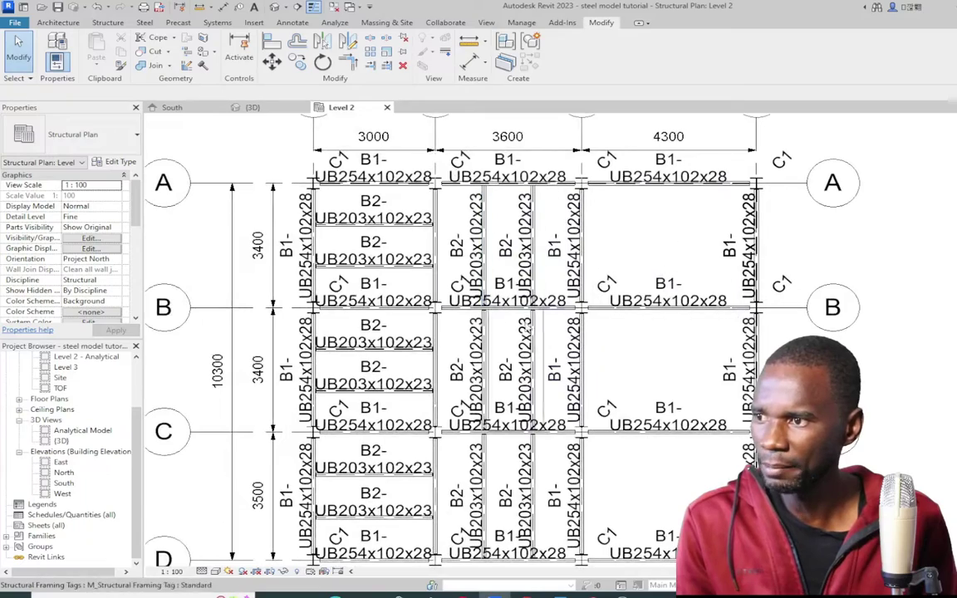
scroll(650, 325, up, 2)
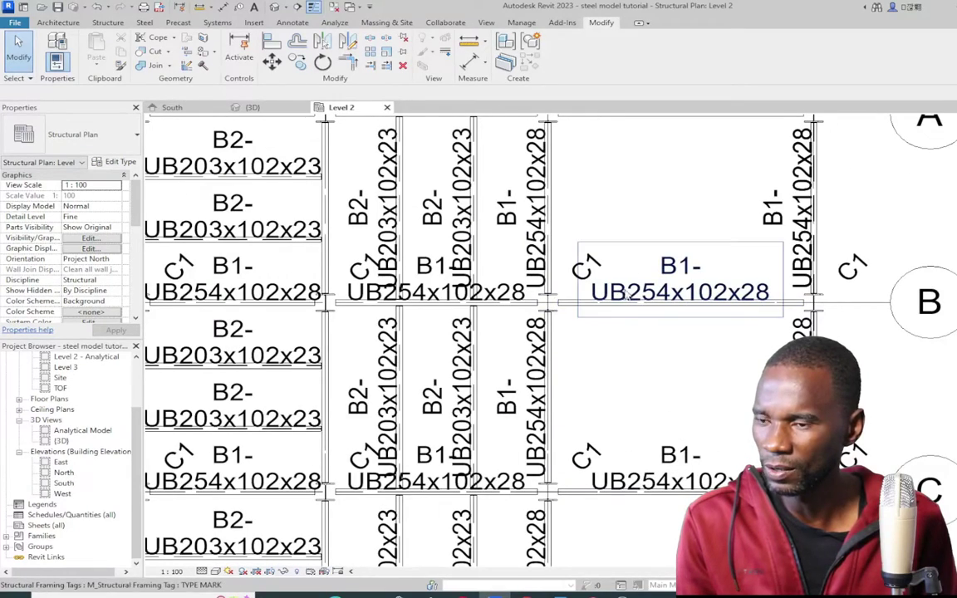
scroll(603, 307, down, 4)
scroll(604, 371, up, 4)
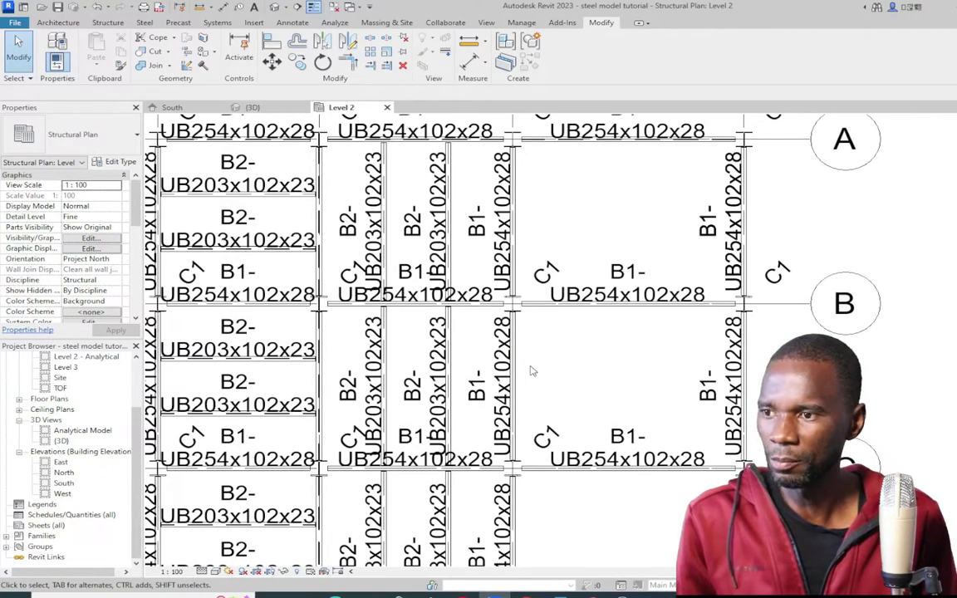
click(618, 273)
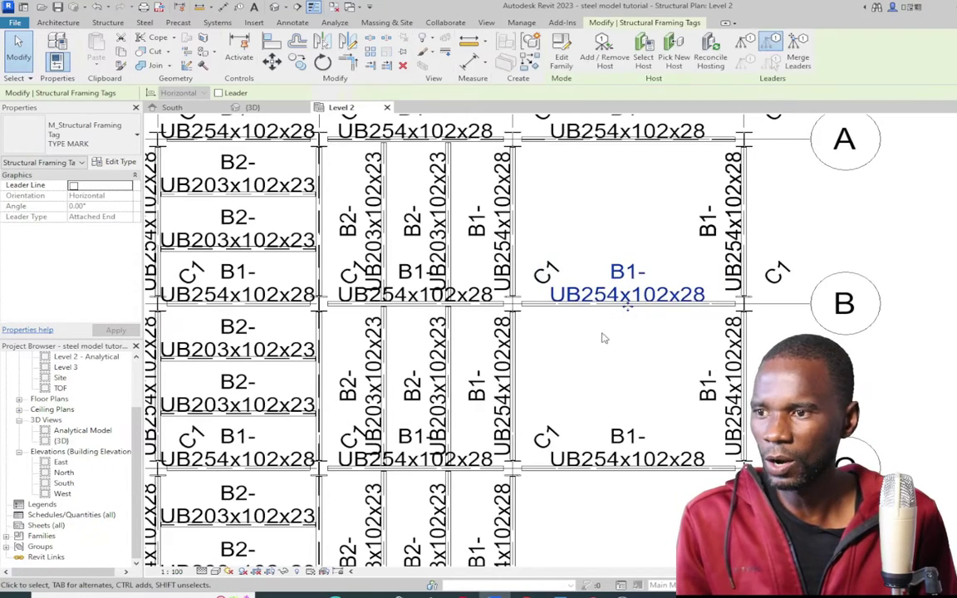
click(561, 51)
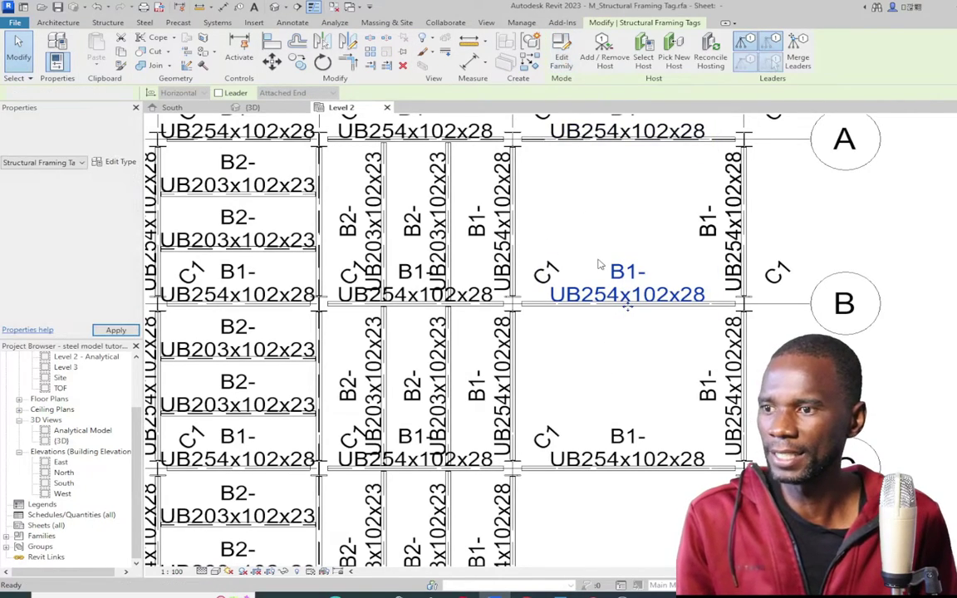
click(479, 306)
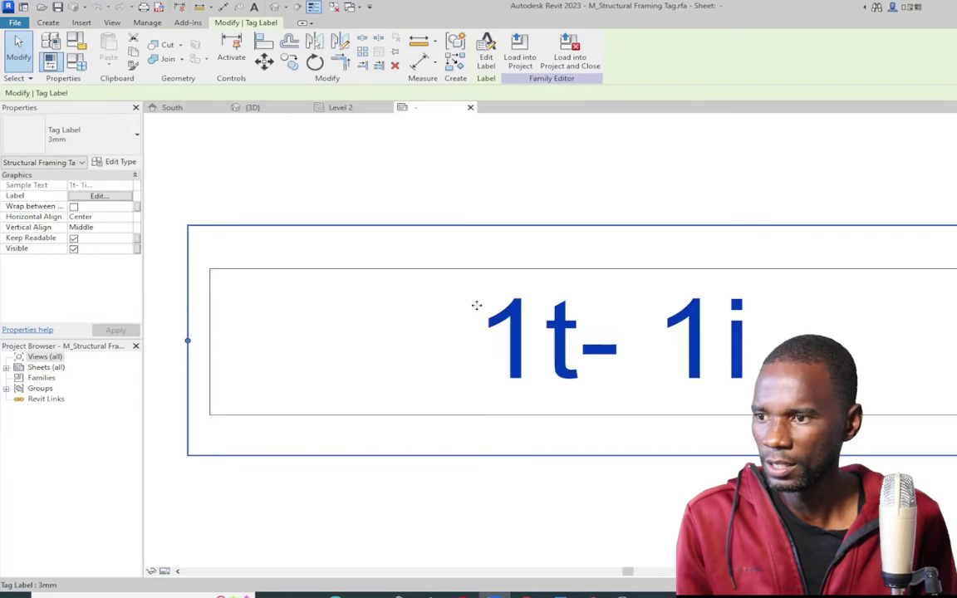
scroll(479, 306, down, 2)
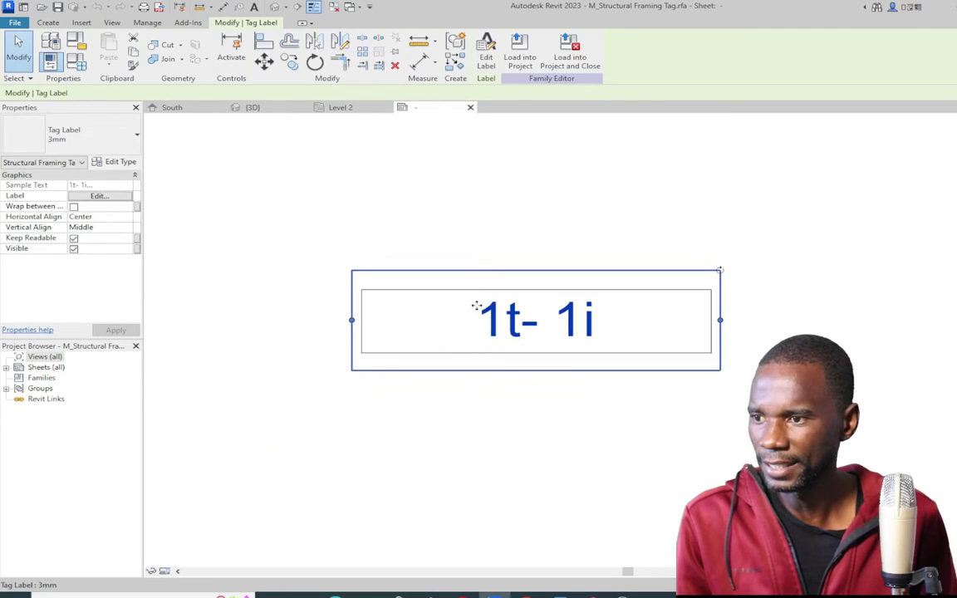
- Set the tag label type's width factor to 0.6 and text size to 2 mm, and make its text bold
click(120, 161)
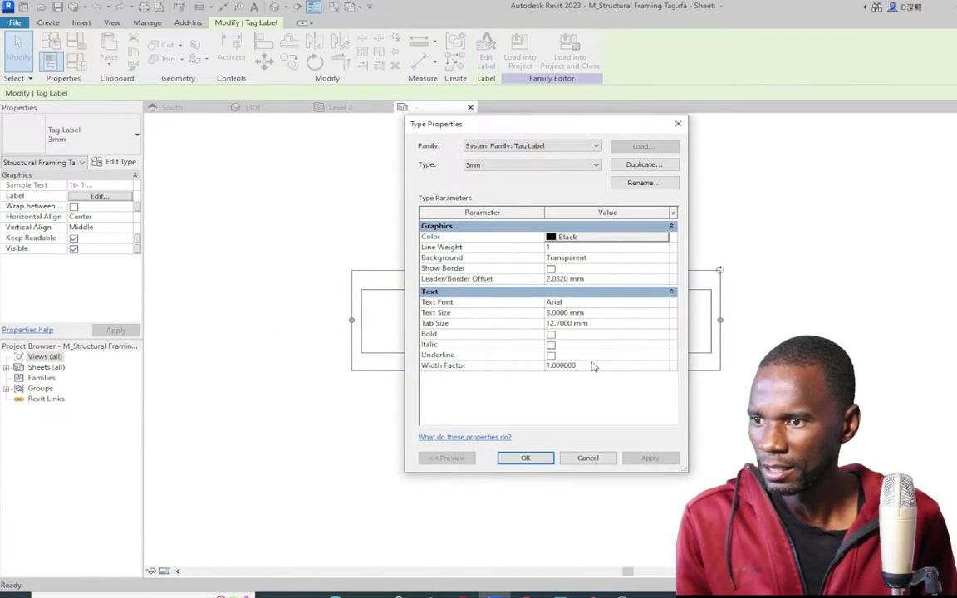
click(592, 365)
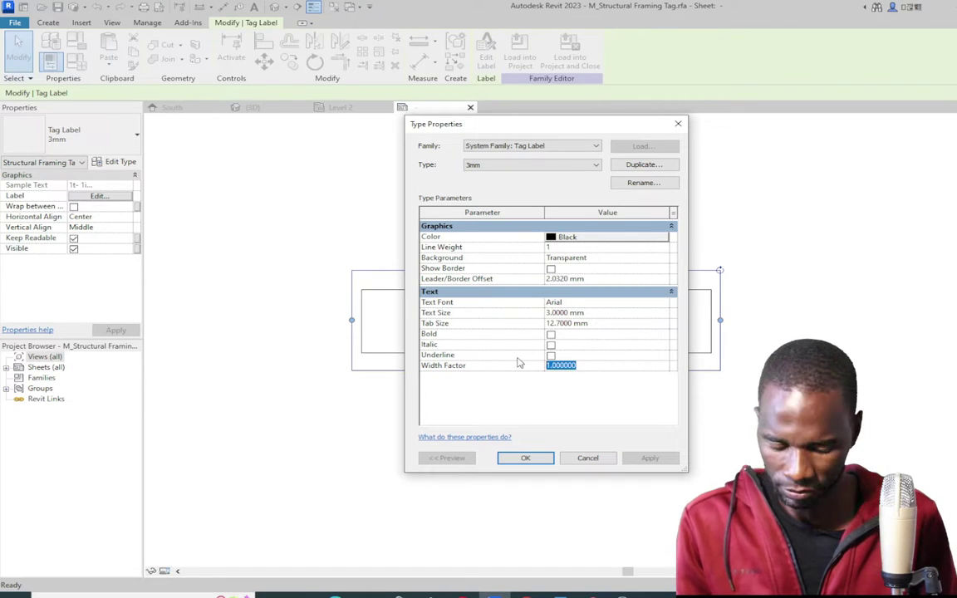
text(0.6)
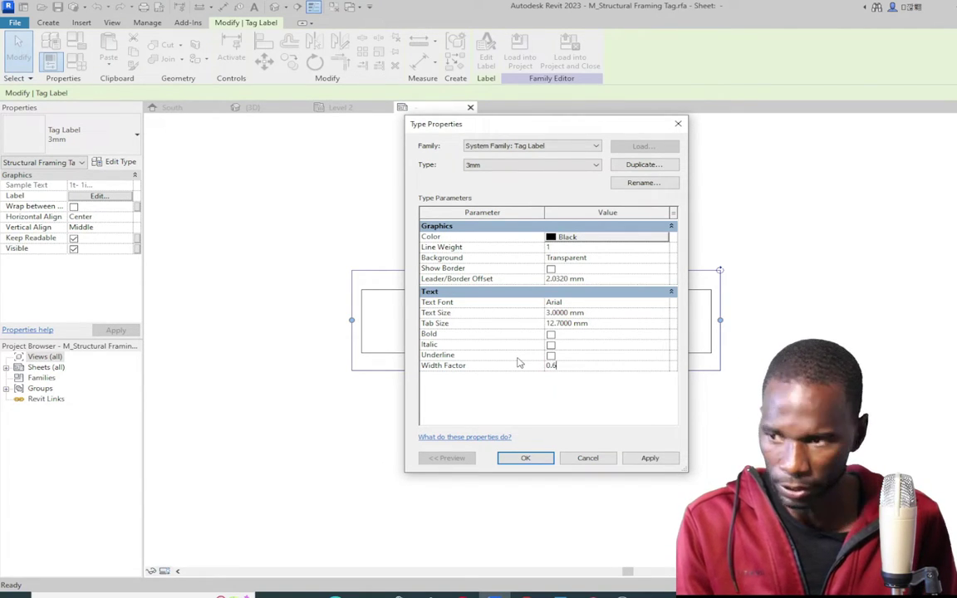
click(600, 313)
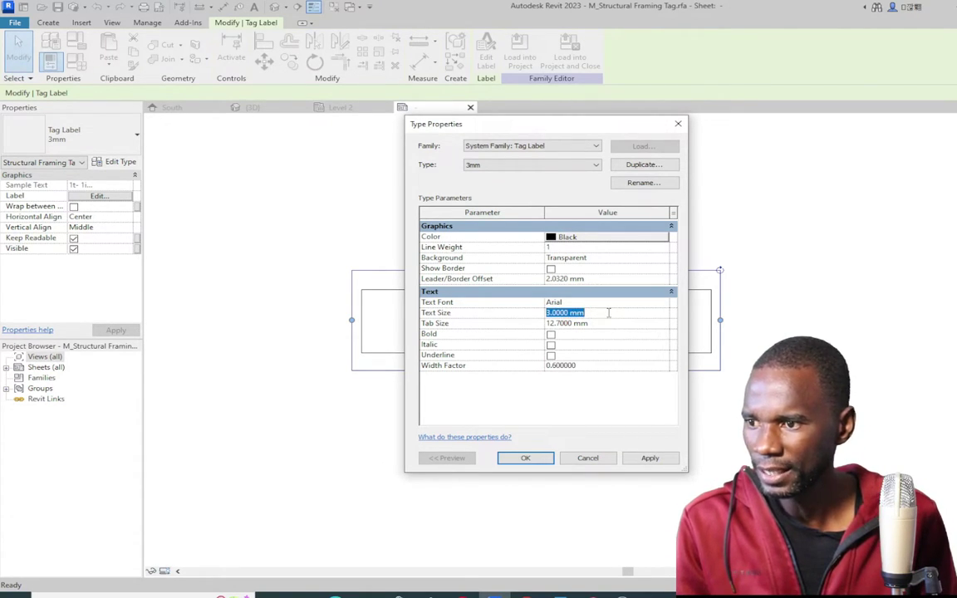
text(2)
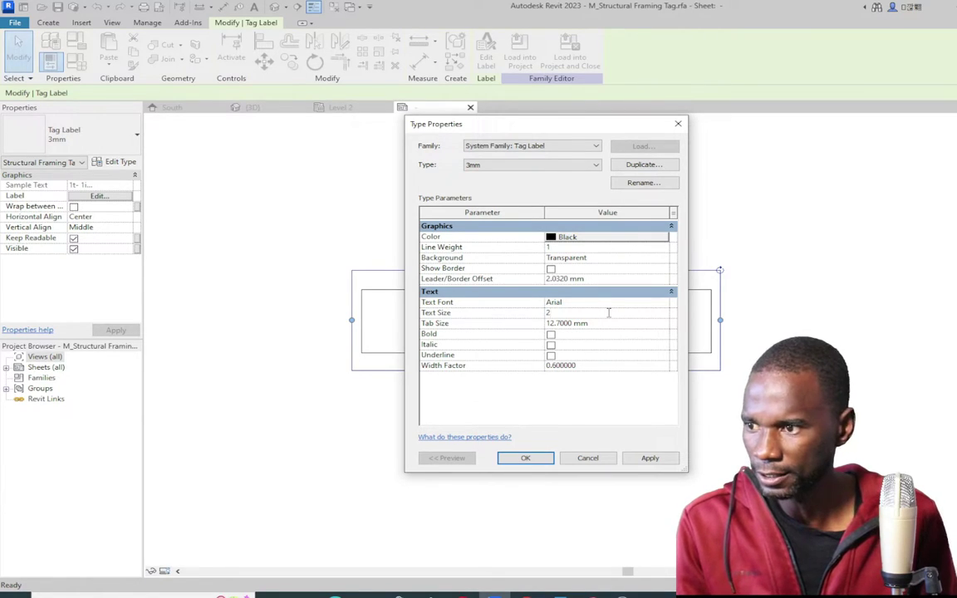
click(551, 334)
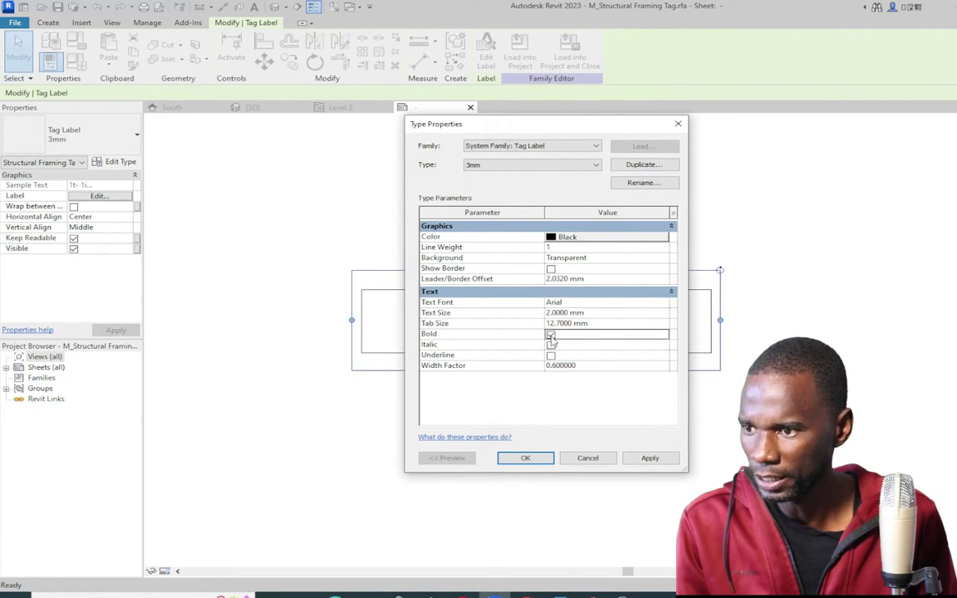
click(526, 458)
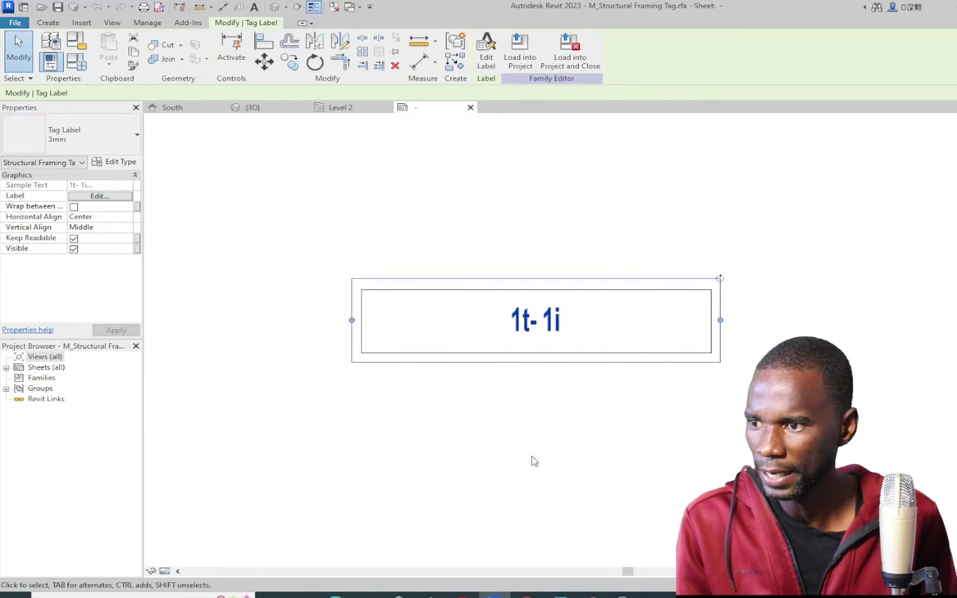
click(708, 412)
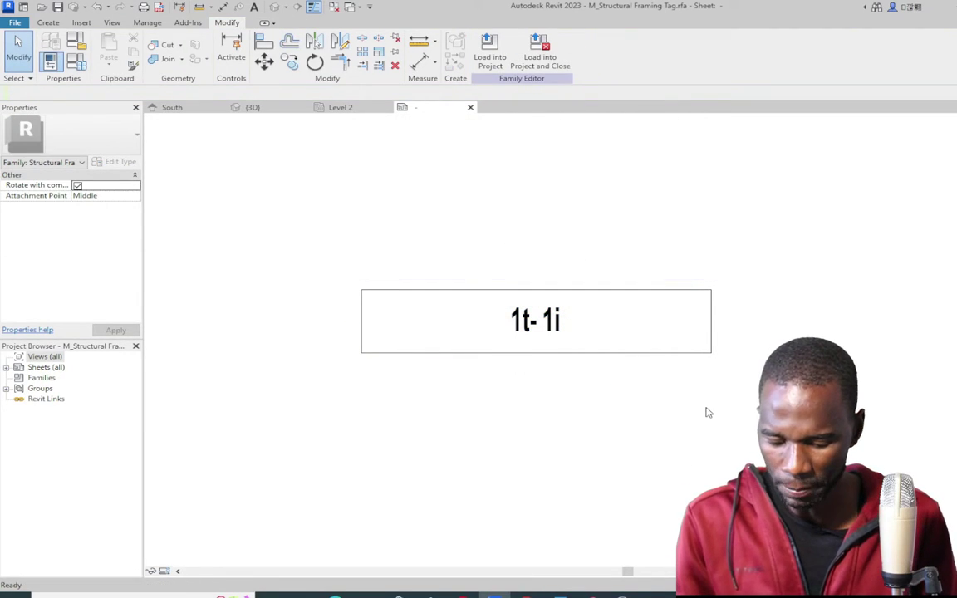
- Turn on the visibility of Reference Planes among the annotation categories of the tag family's view
key(v)
key(g)
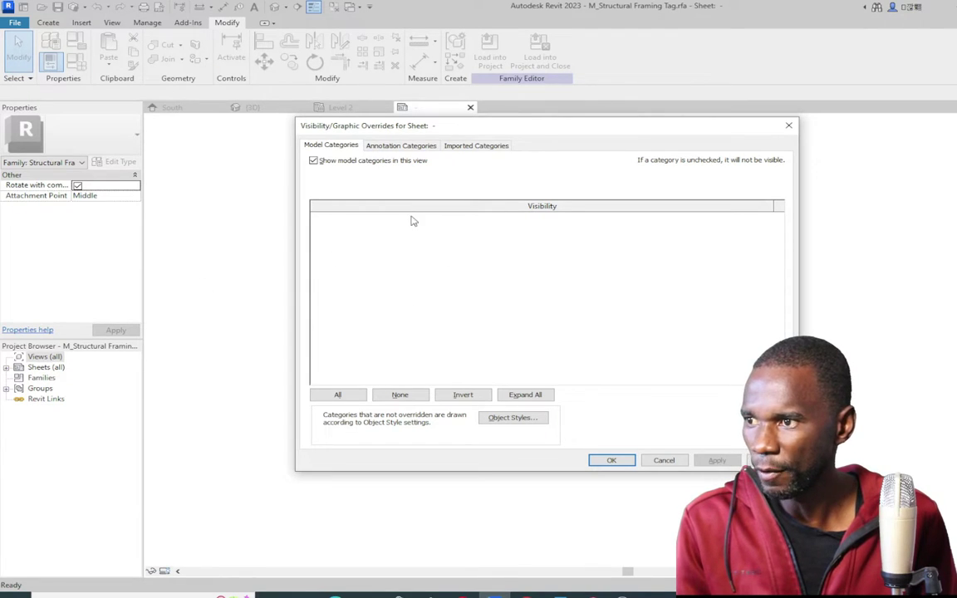
click(397, 148)
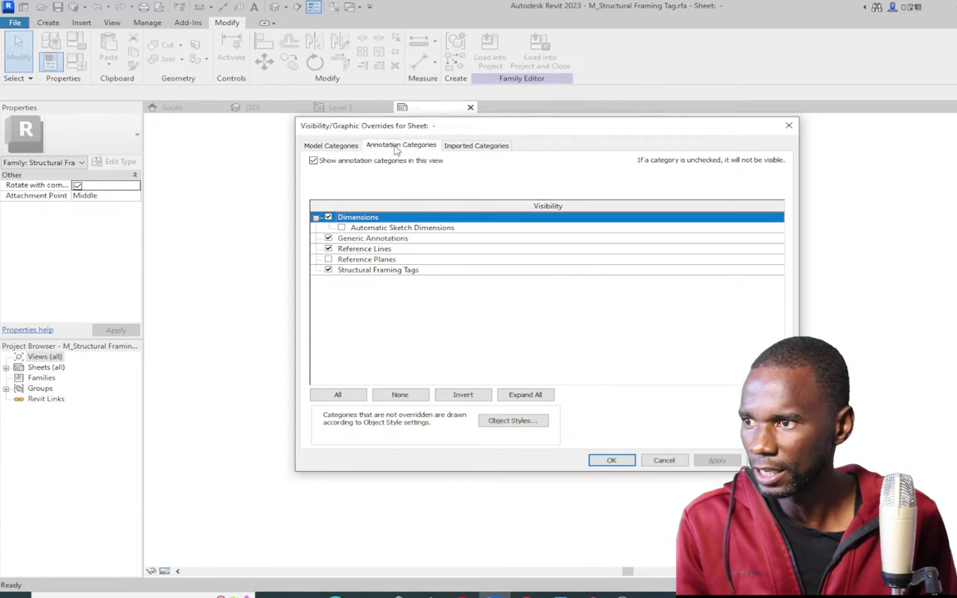
click(329, 261)
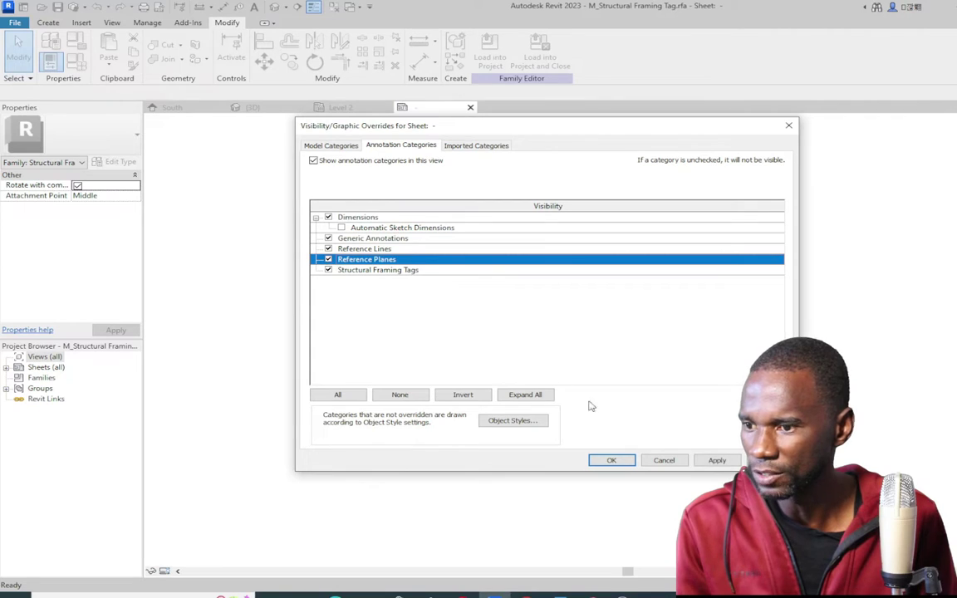
click(716, 461)
click(611, 460)
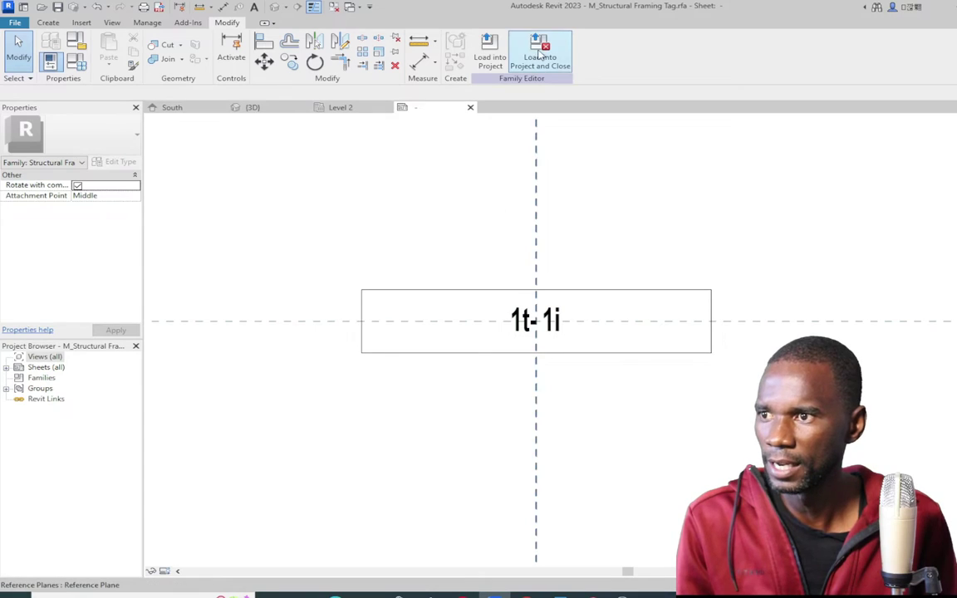
- Load the framing tag family into both open projects, overwriting existing versions and parameter values, and close it without saving the file
click(490, 50)
click(513, 389)
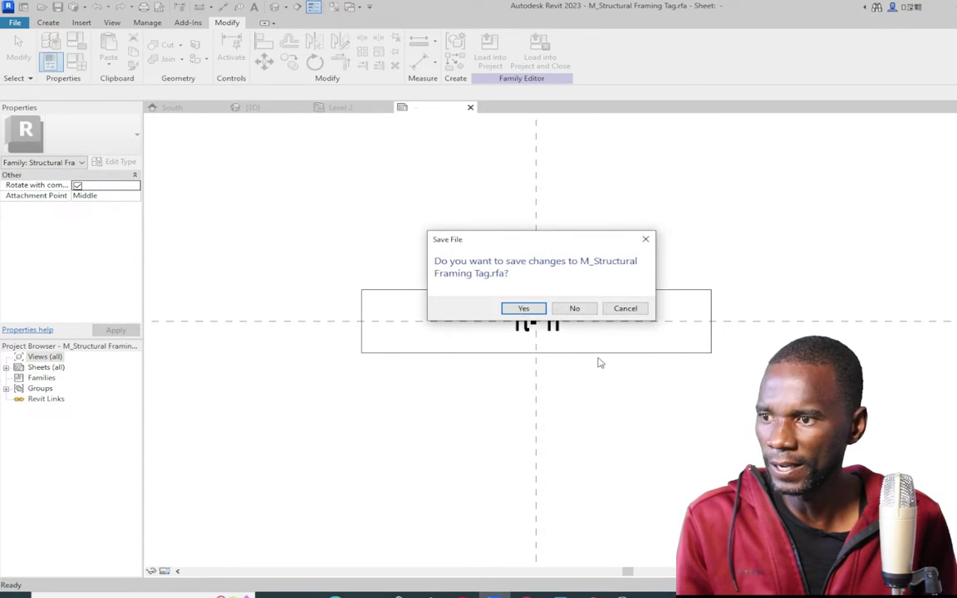
click(573, 309)
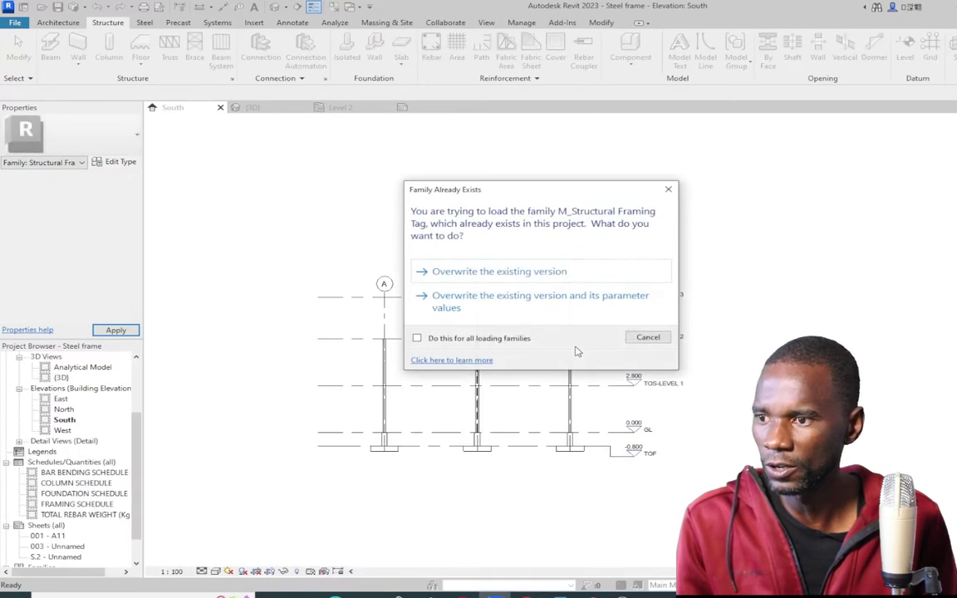
click(538, 300)
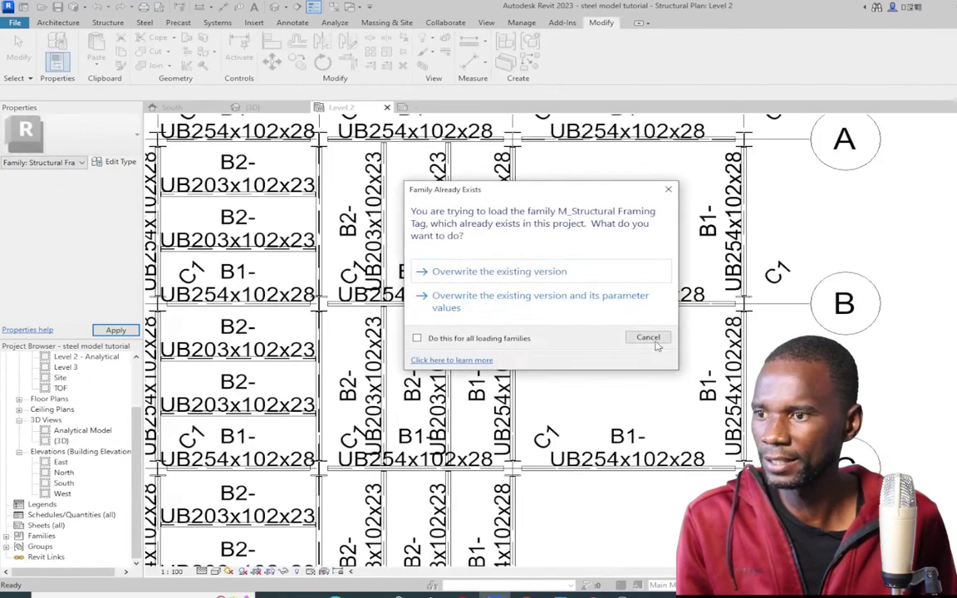
click(491, 305)
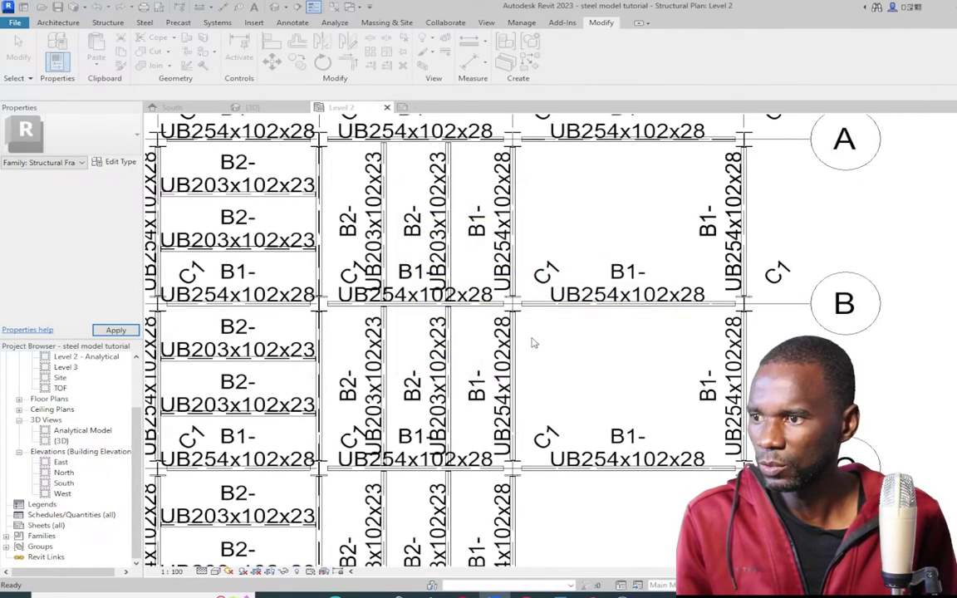
- Examine the size, legibility and placement of the beam tags across the Level 2 plan, comparing them with the column tags
scroll(466, 332, down, 5)
scroll(396, 384, up, 3)
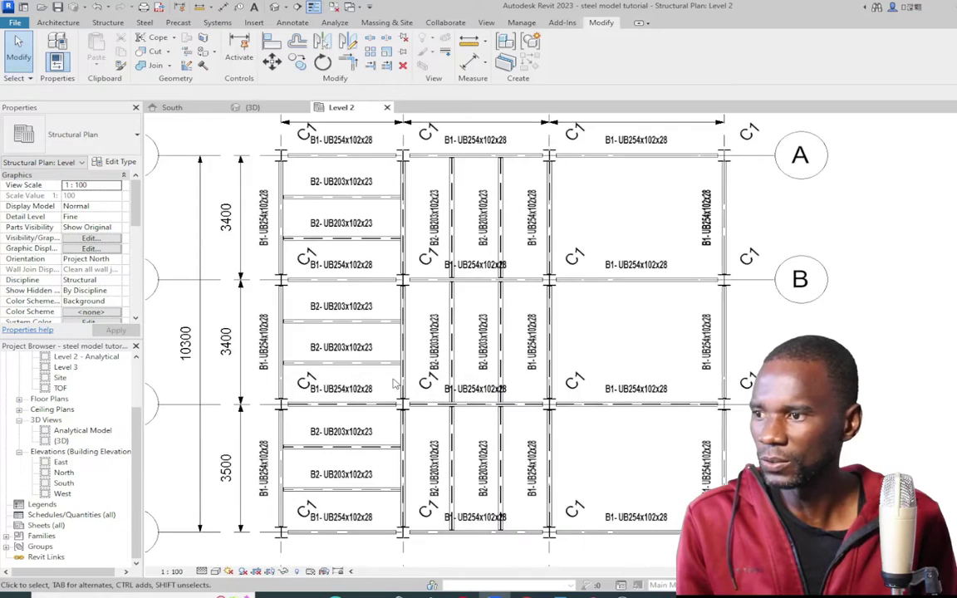
scroll(392, 349, down, 4)
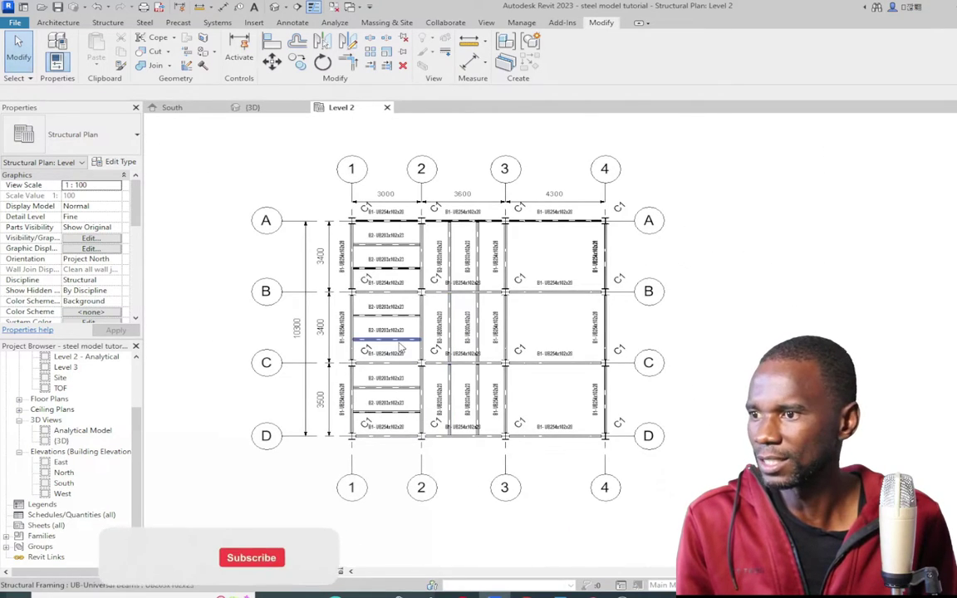
scroll(341, 226, up, 3)
scroll(363, 202, up, 3)
scroll(703, 402, down, 2)
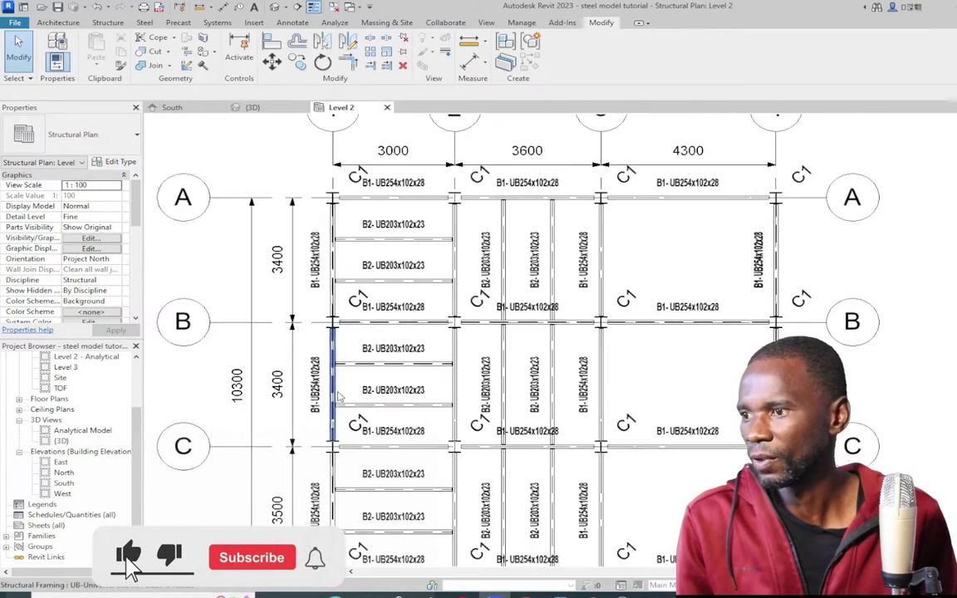
scroll(703, 402, up, 2)
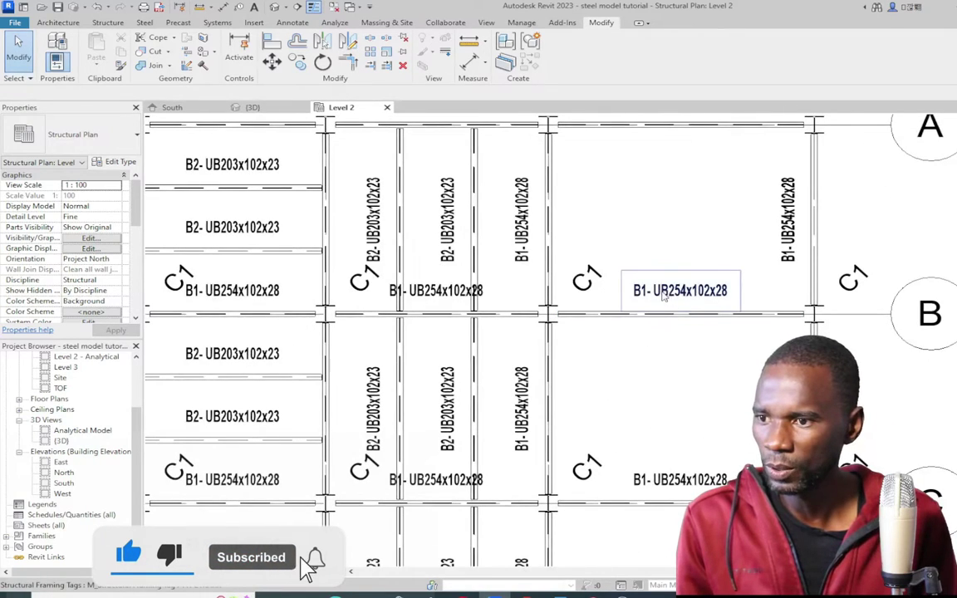
scroll(682, 289, up, 1)
middle_drag(730, 313, 662, 312)
scroll(662, 312, up, 1)
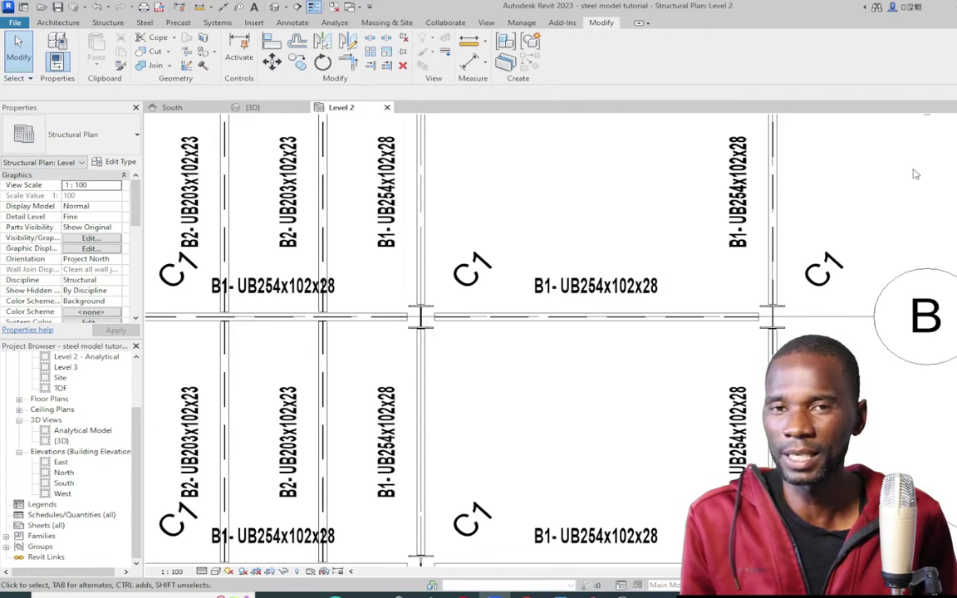
scroll(519, 328, down, 1)
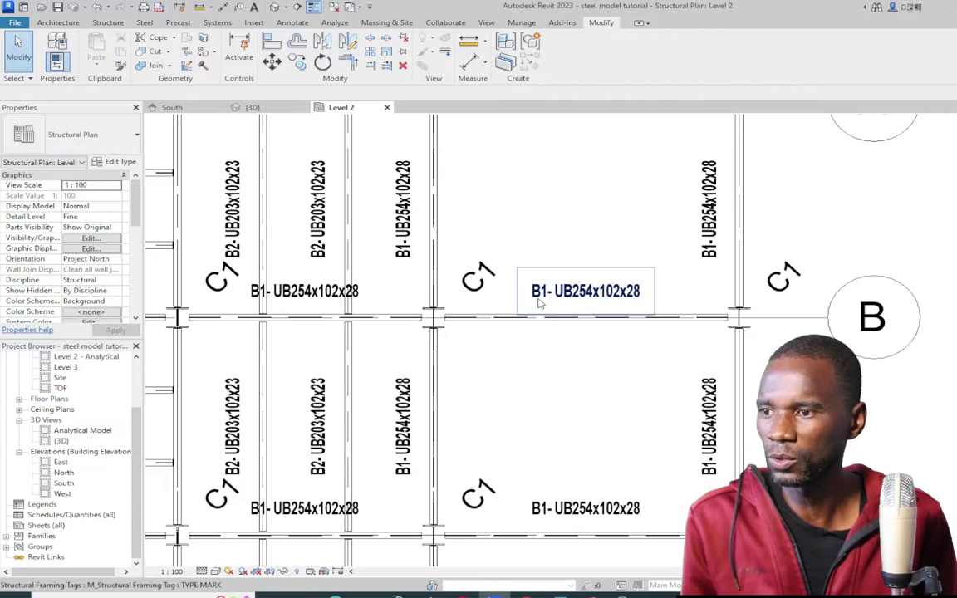
scroll(527, 312, down, 4)
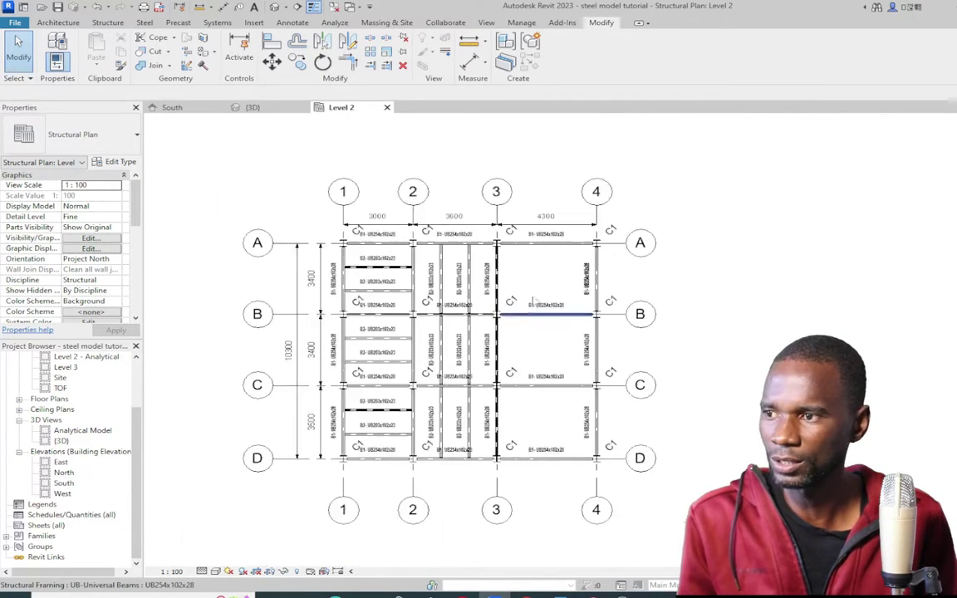
scroll(459, 352, up, 2)
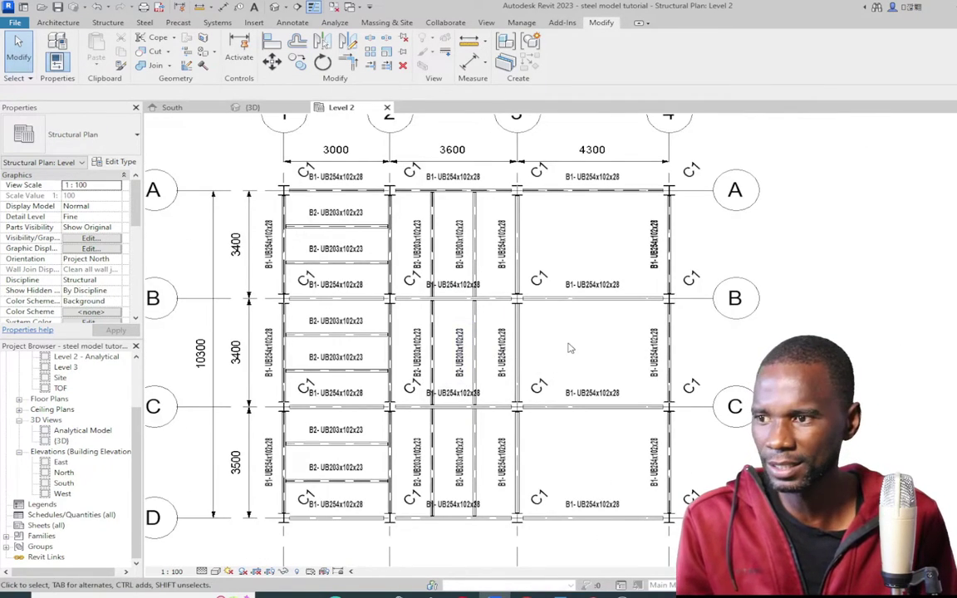
scroll(570, 345, up, 1)
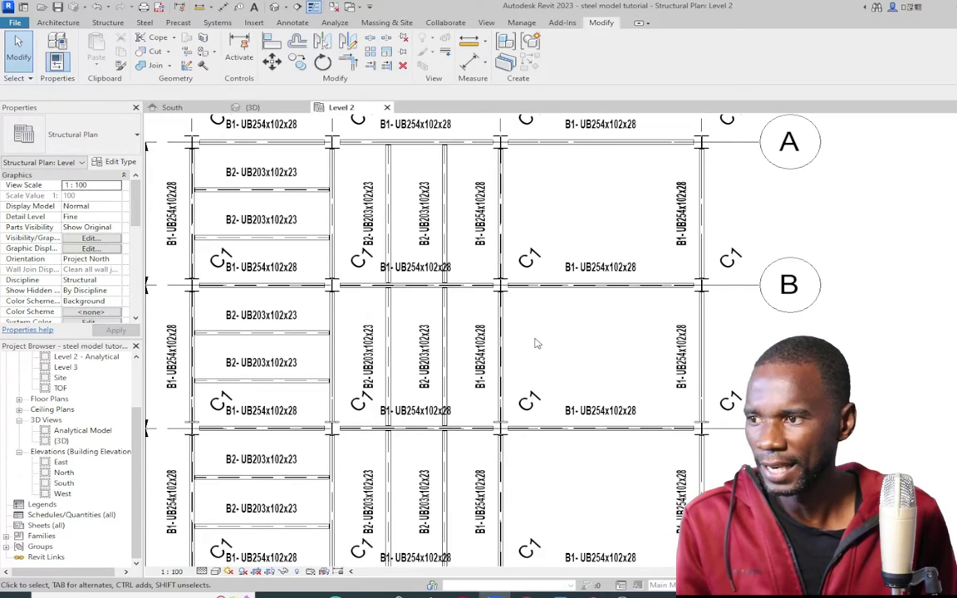
scroll(545, 336, down, 2)
scroll(562, 332, up, 1)
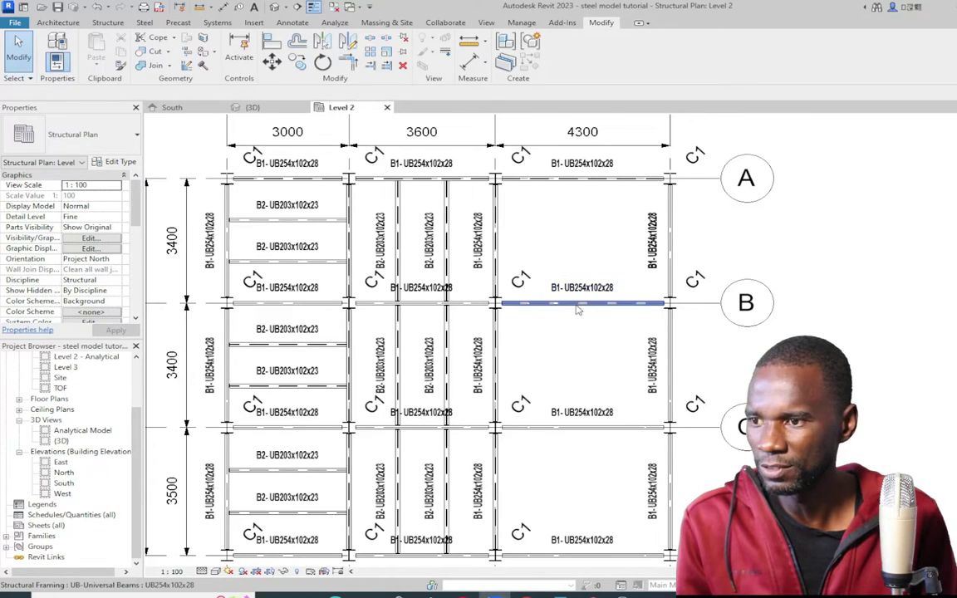
- Open the beam tag's family for editing and move its label slightly down, just below the horizontal reference plane
scroll(566, 308, up, 1)
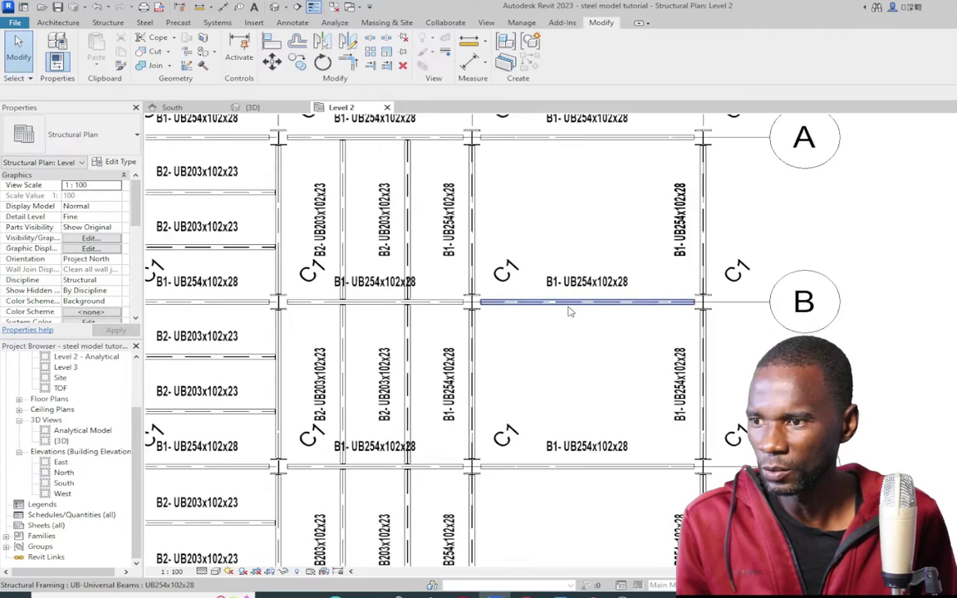
click(584, 291)
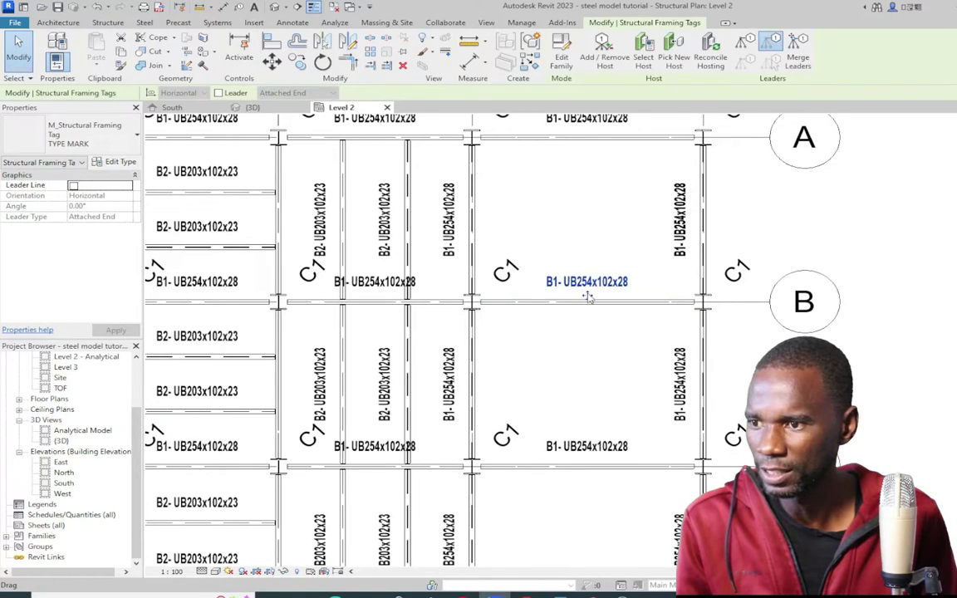
click(585, 335)
click(593, 285)
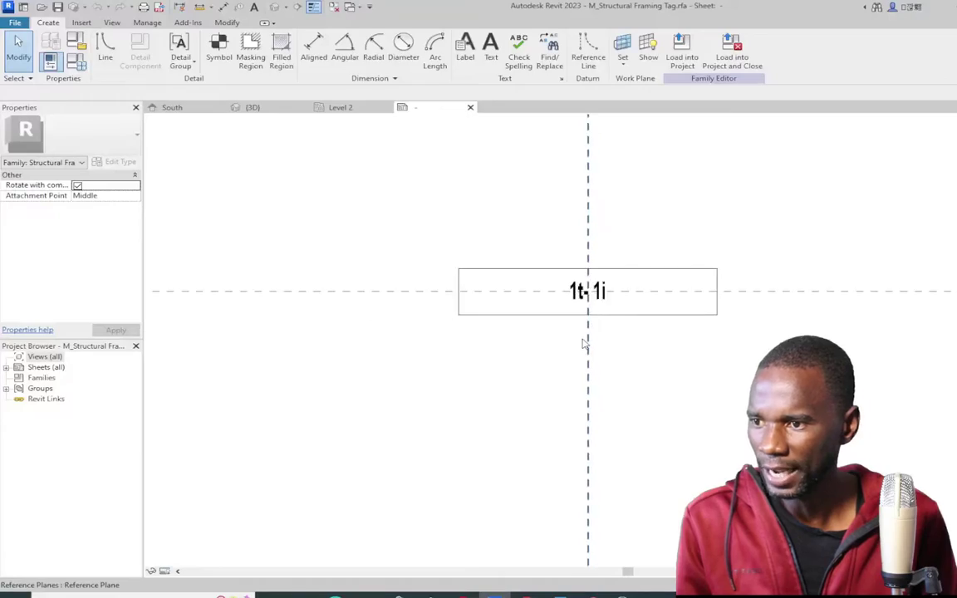
scroll(583, 328, up, 2)
click(581, 308)
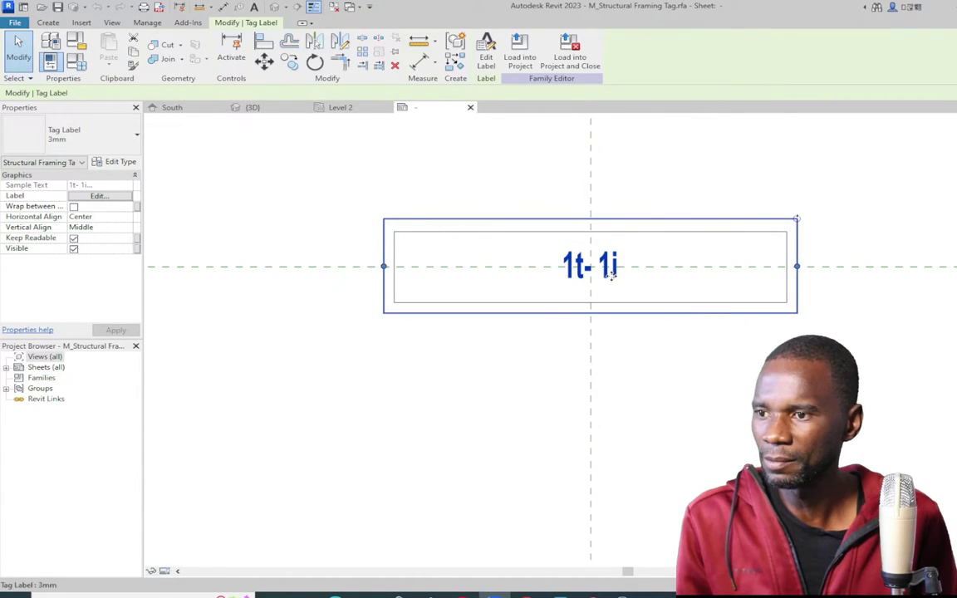
drag(610, 283, 615, 307)
click(627, 398)
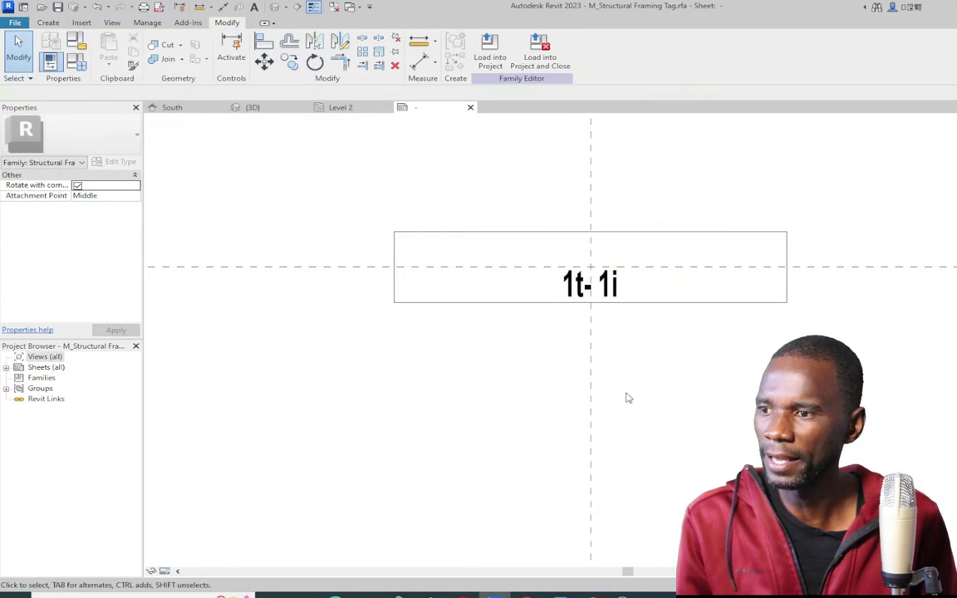
- Load the edited framing tag family into Steel frame.rvt and steel model tutorial.rvt, overwriting the existing version and its parameter values
click(490, 52)
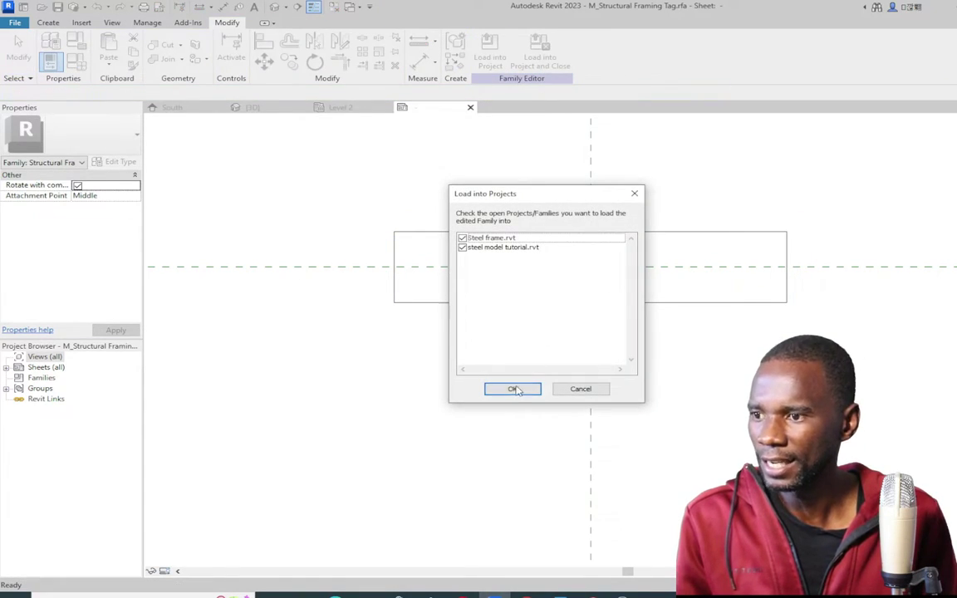
click(515, 390)
click(575, 309)
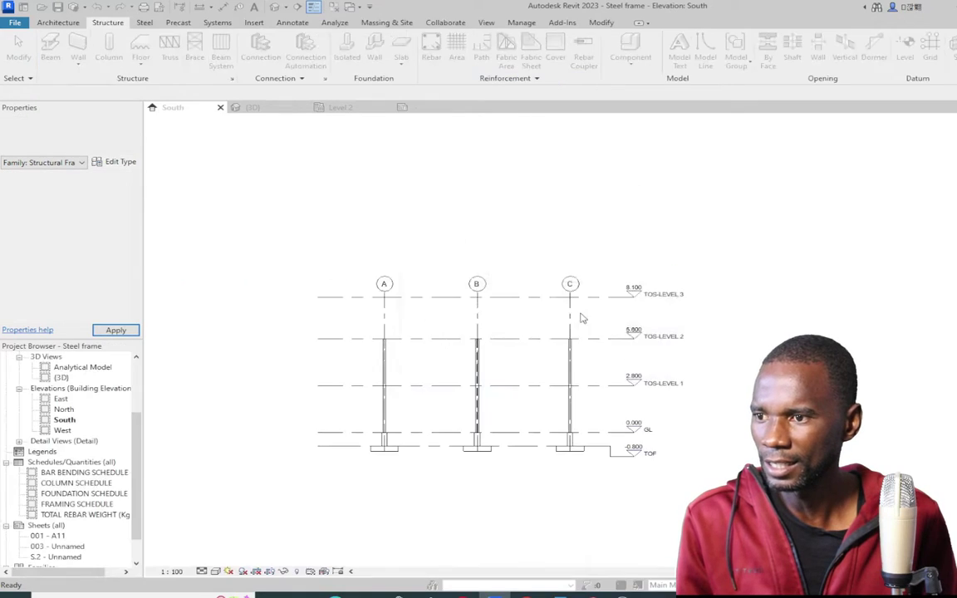
click(549, 309)
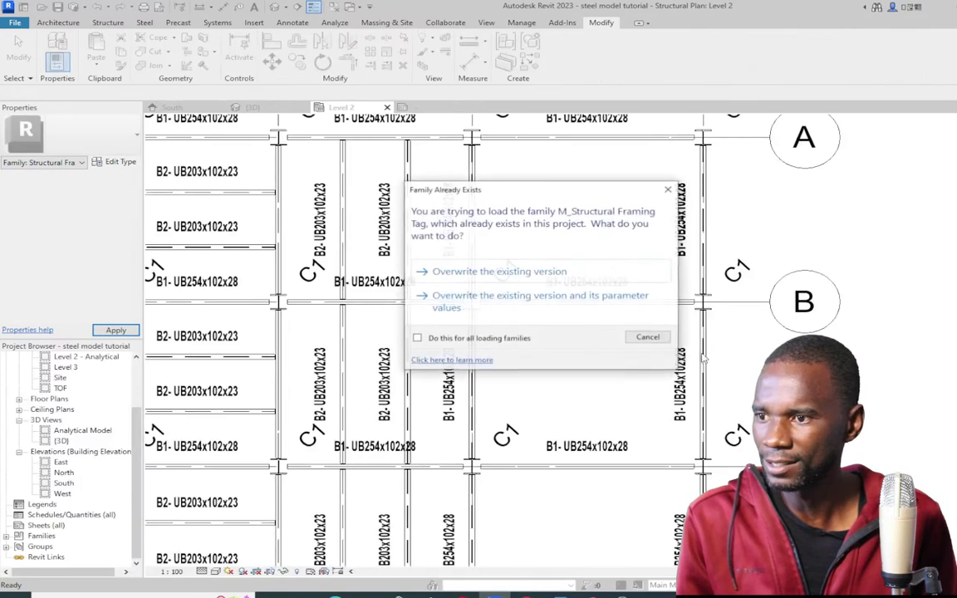
click(540, 301)
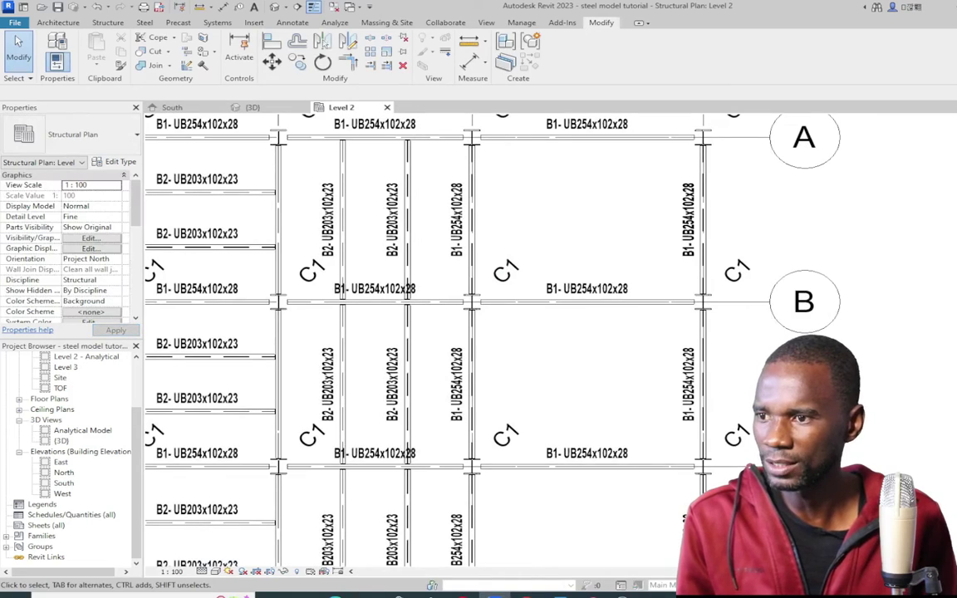
- Select all instances of the M_Structural Column Tag-45 tag visible in the view and move them closer to their columns
scroll(560, 283, down, 5)
scroll(611, 384, up, 1)
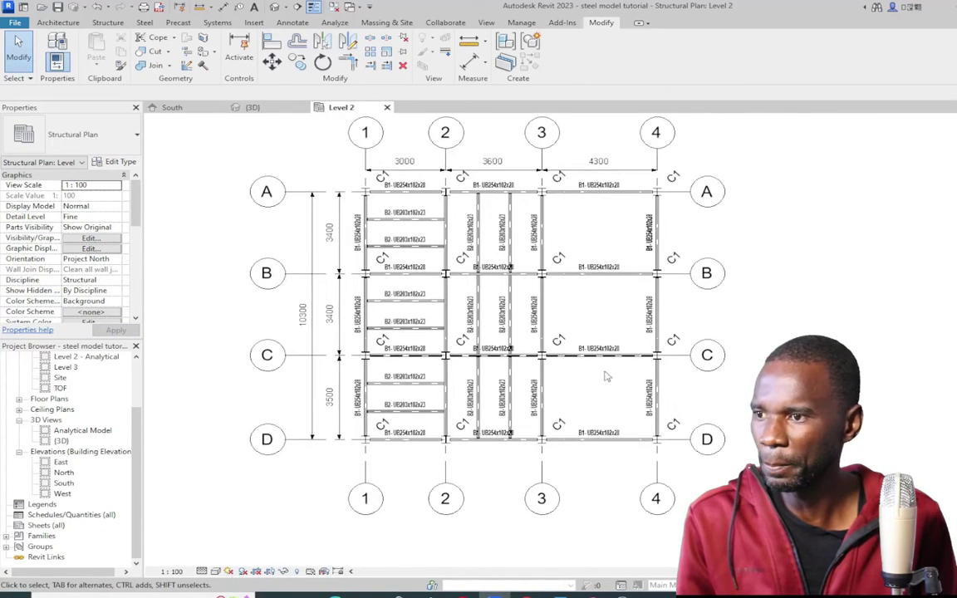
scroll(581, 321, up, 2)
scroll(539, 361, down, 3)
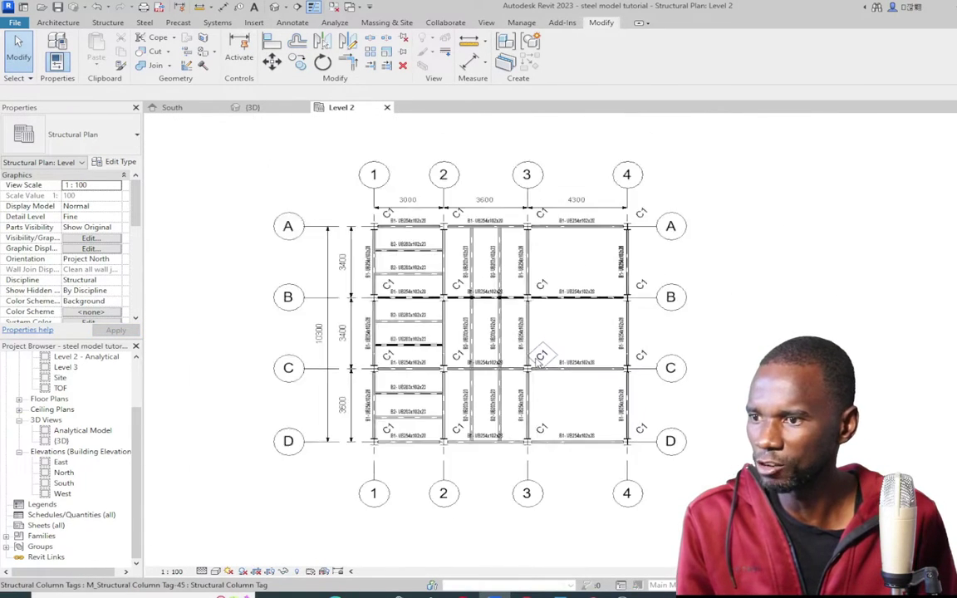
scroll(611, 453, up, 3)
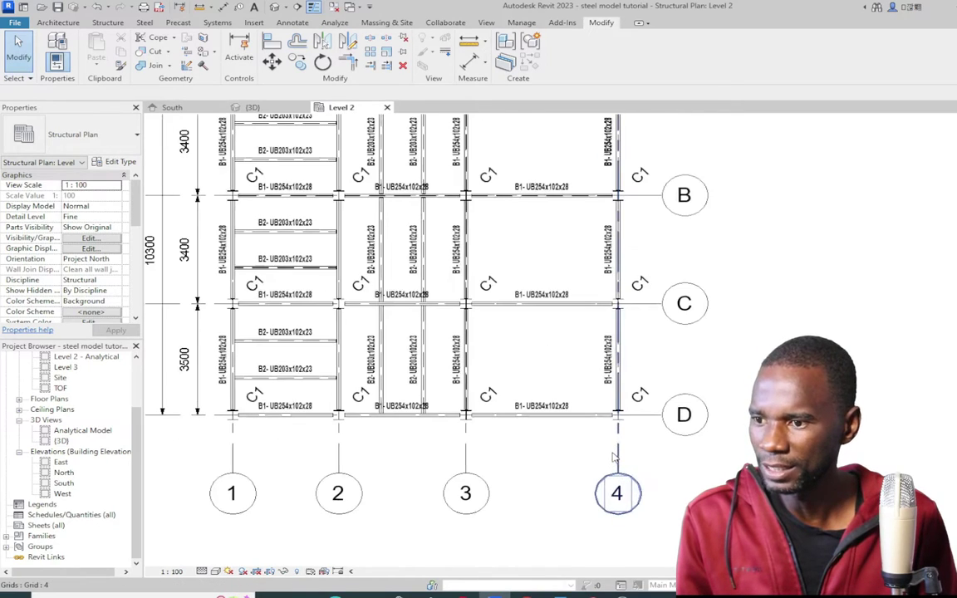
scroll(598, 446, down, 1)
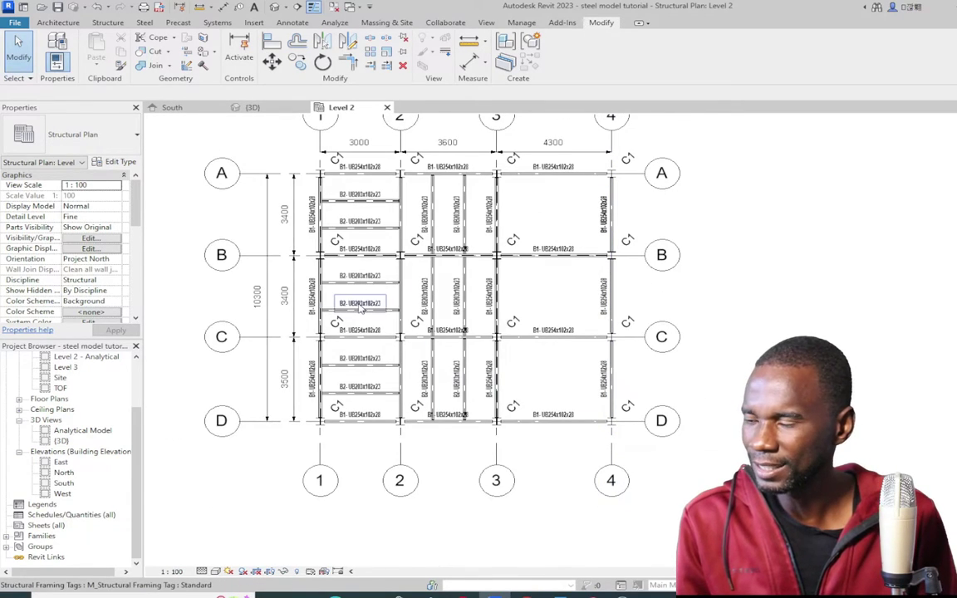
scroll(324, 357, up, 5)
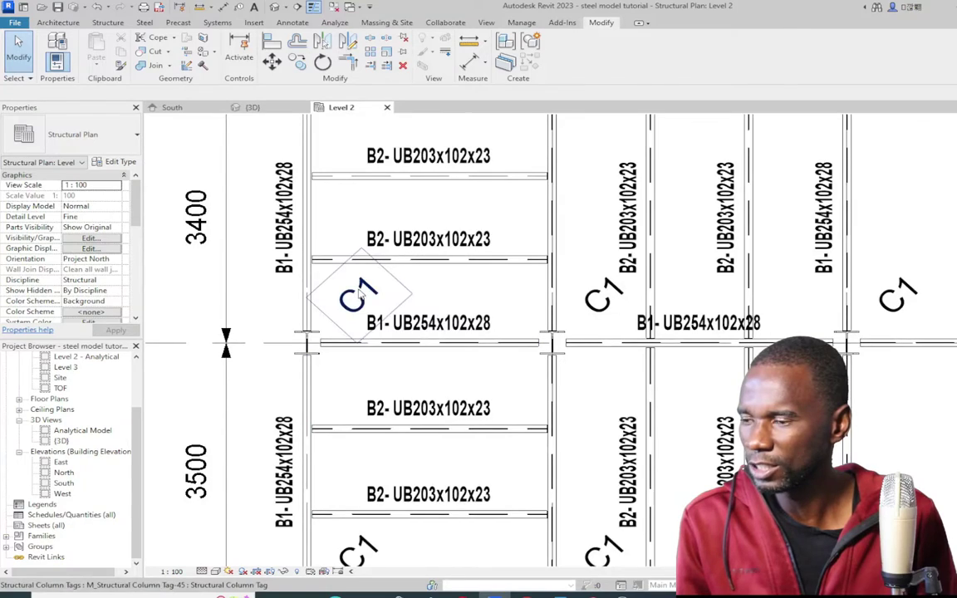
click(360, 294)
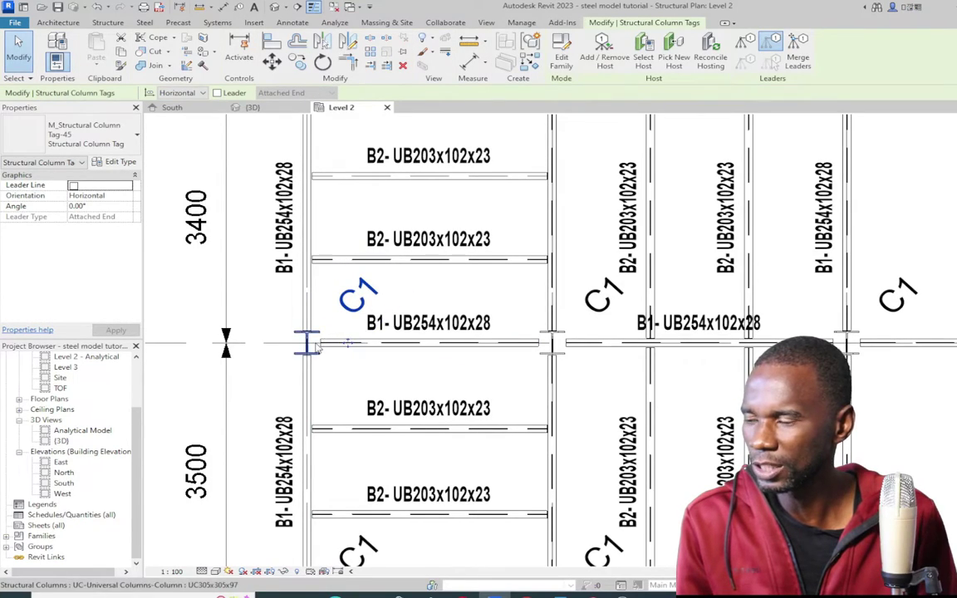
right_click(360, 302)
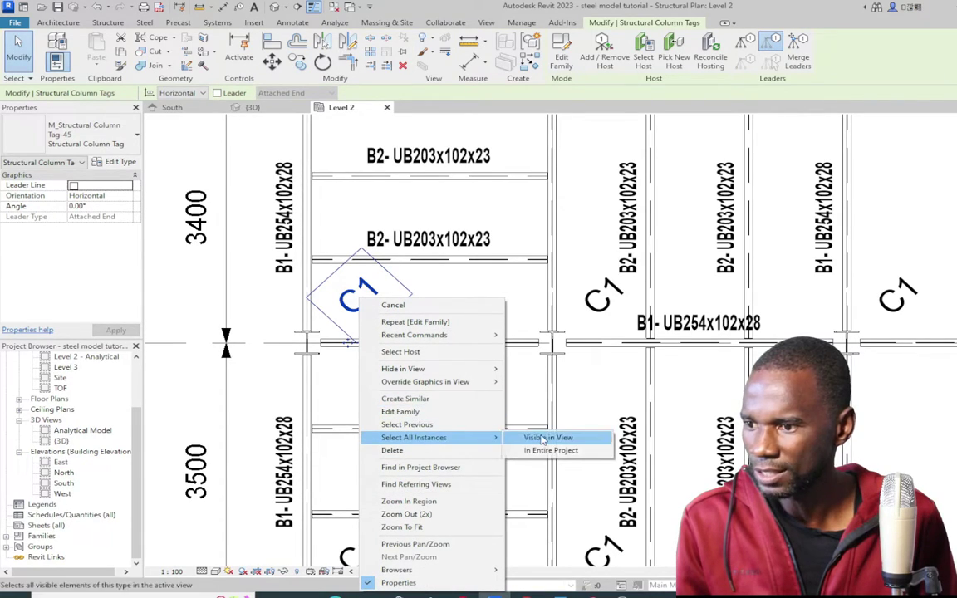
click(534, 437)
scroll(336, 385, down, 3)
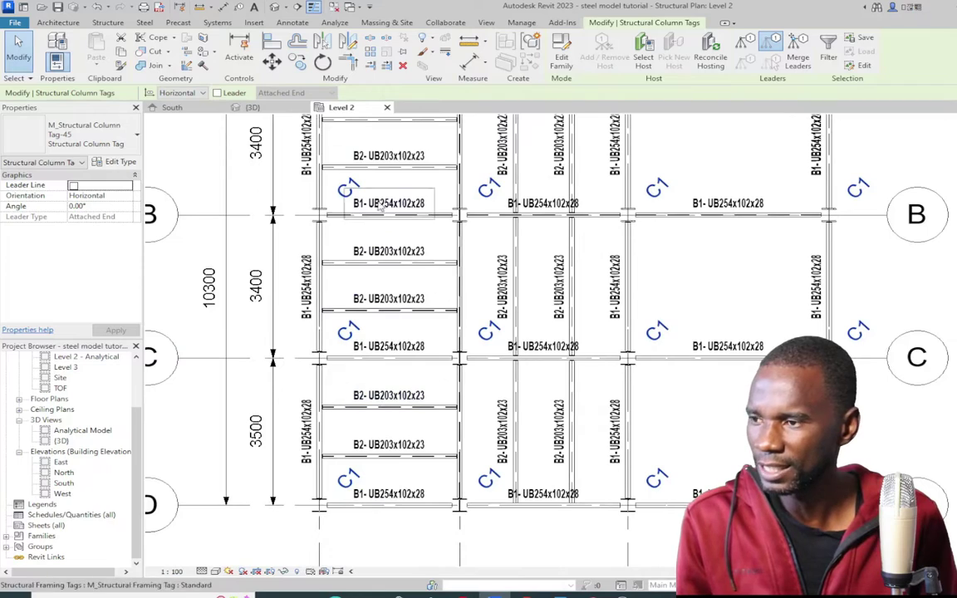
scroll(370, 313, down, 3)
scroll(358, 282, up, 5)
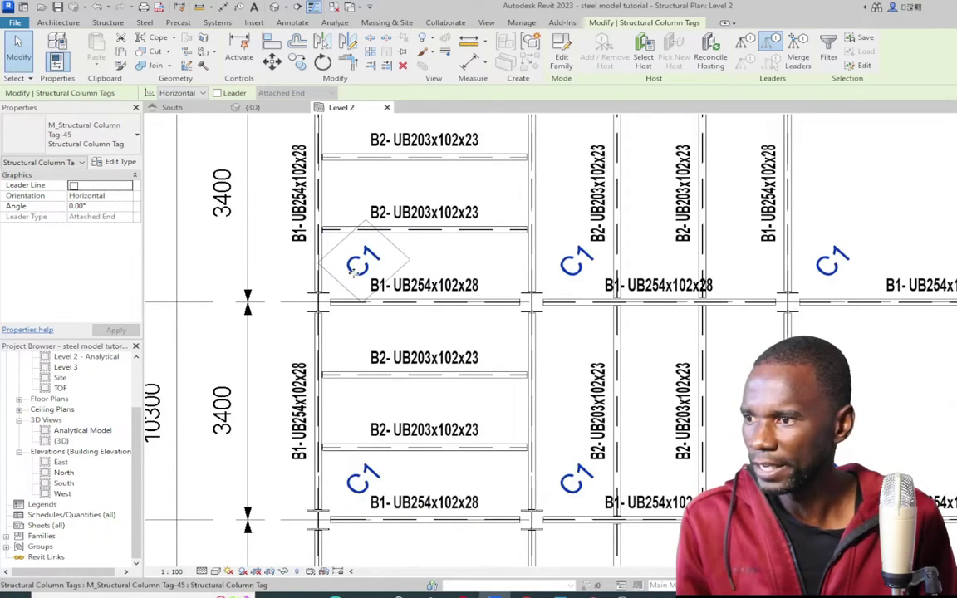
drag(339, 279, 336, 283)
scroll(762, 176, down, 3)
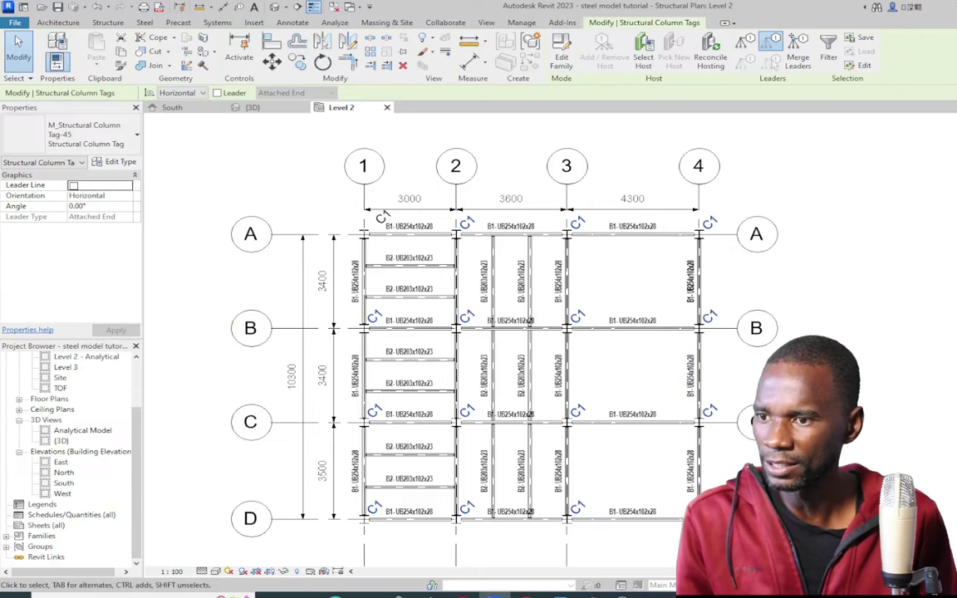
click(889, 285)
- Turn off Plan View Symbols End 2 in the type properties of the 6.5mm Bubble grid type
scroll(572, 285, down, 2)
scroll(604, 384, up, 1)
scroll(604, 384, up, 3)
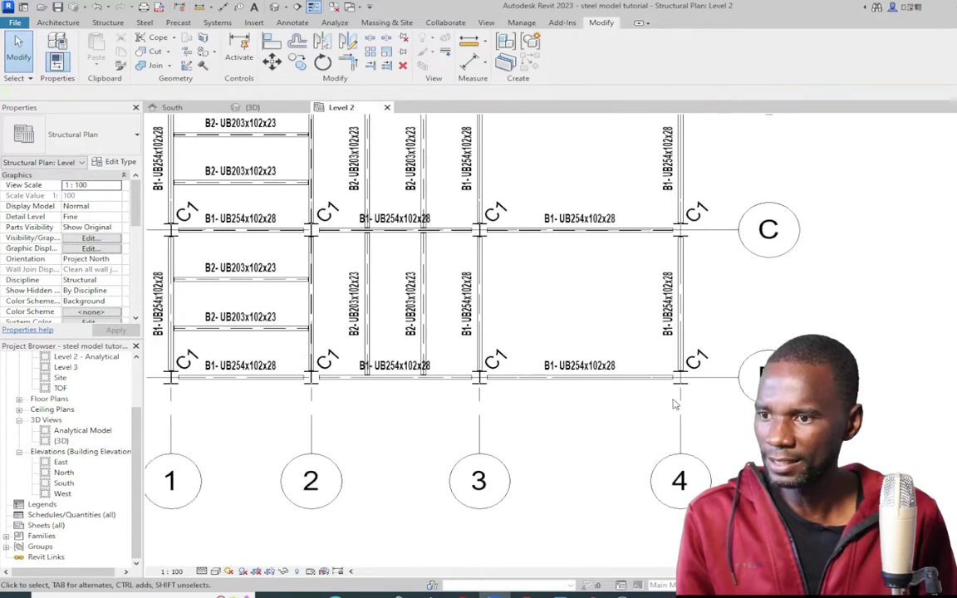
click(679, 427)
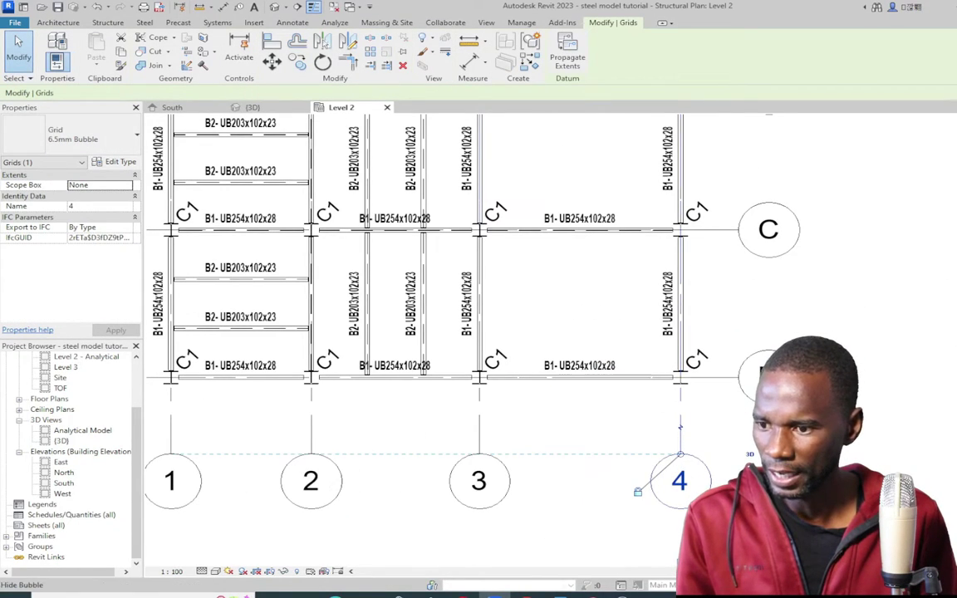
scroll(547, 436, down, 3)
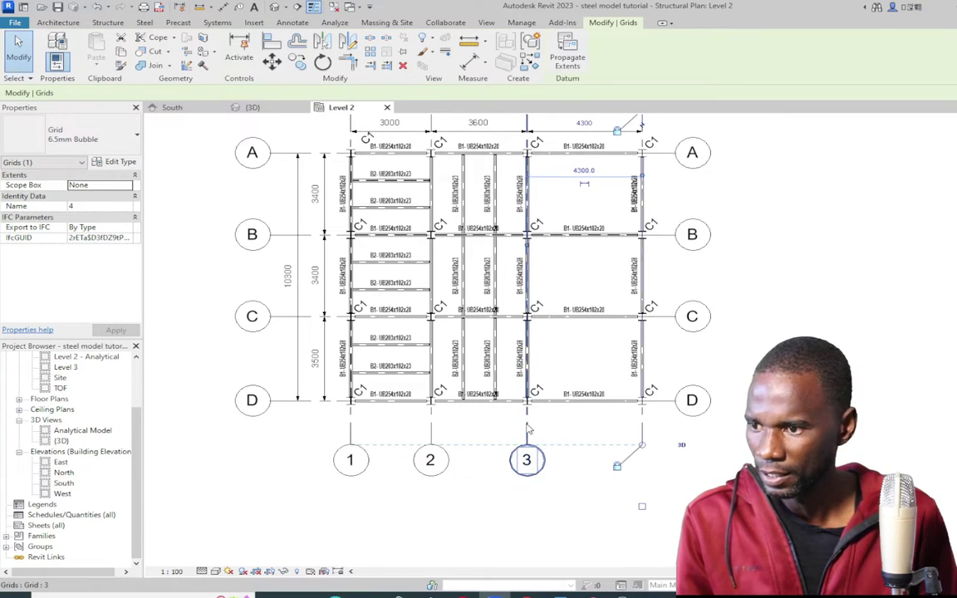
click(529, 432)
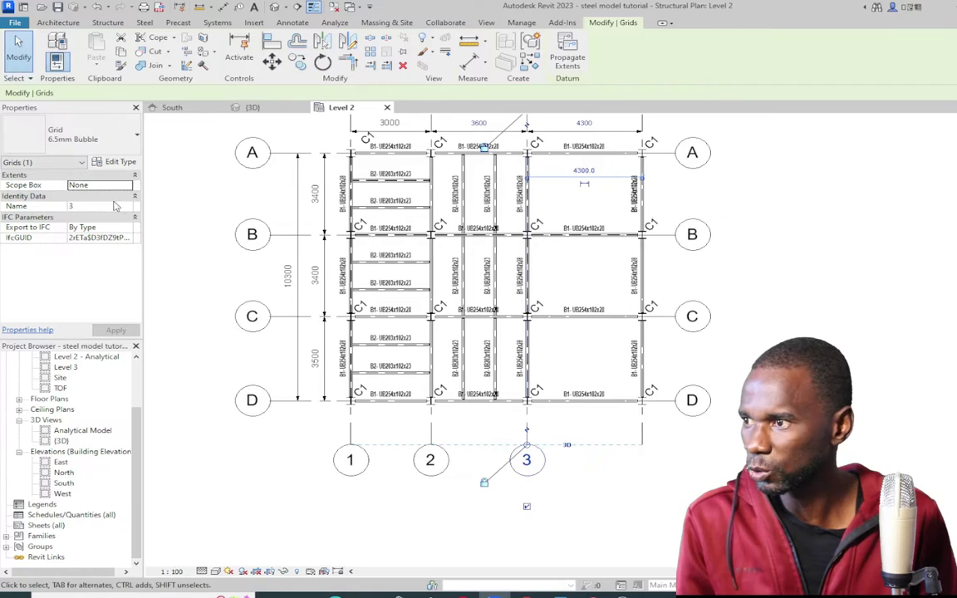
click(119, 161)
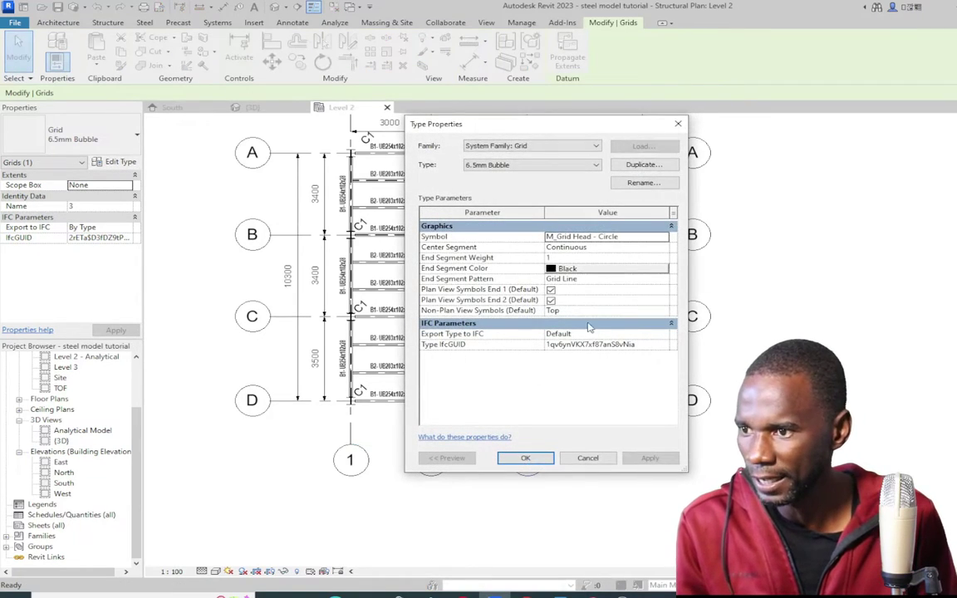
click(551, 300)
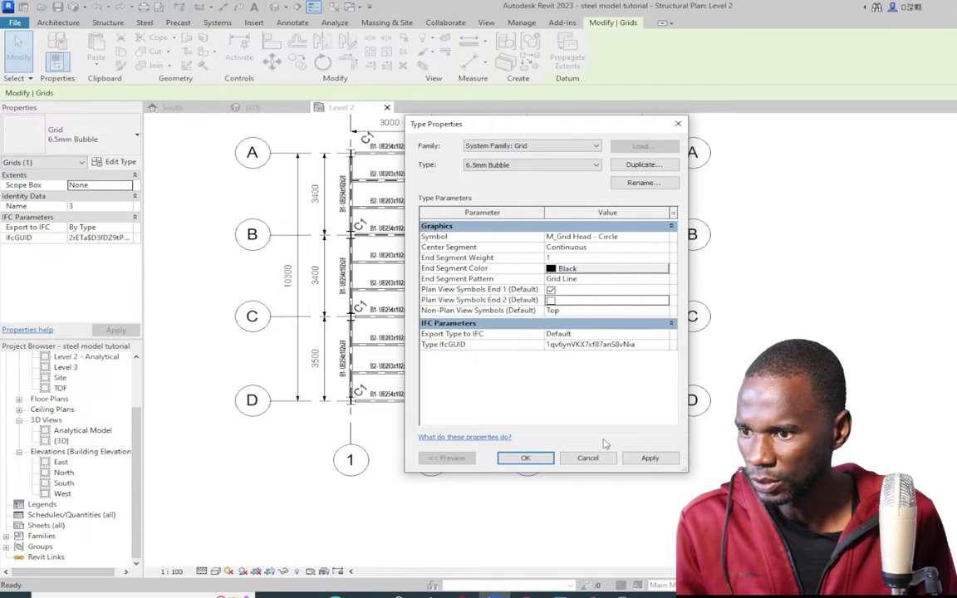
click(525, 458)
key(Escape)
- Examine the grid bubbles and the placement of the column and beam tags across the Level 2 plan
scroll(574, 387, down, 3)
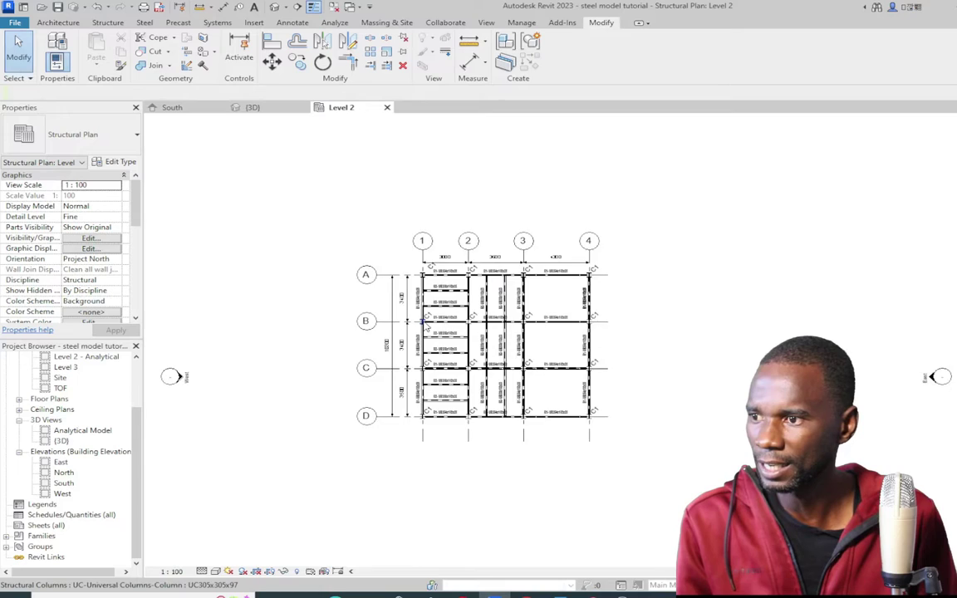
scroll(574, 387, up, 2)
scroll(574, 387, up, 2)
scroll(455, 366, down, 1)
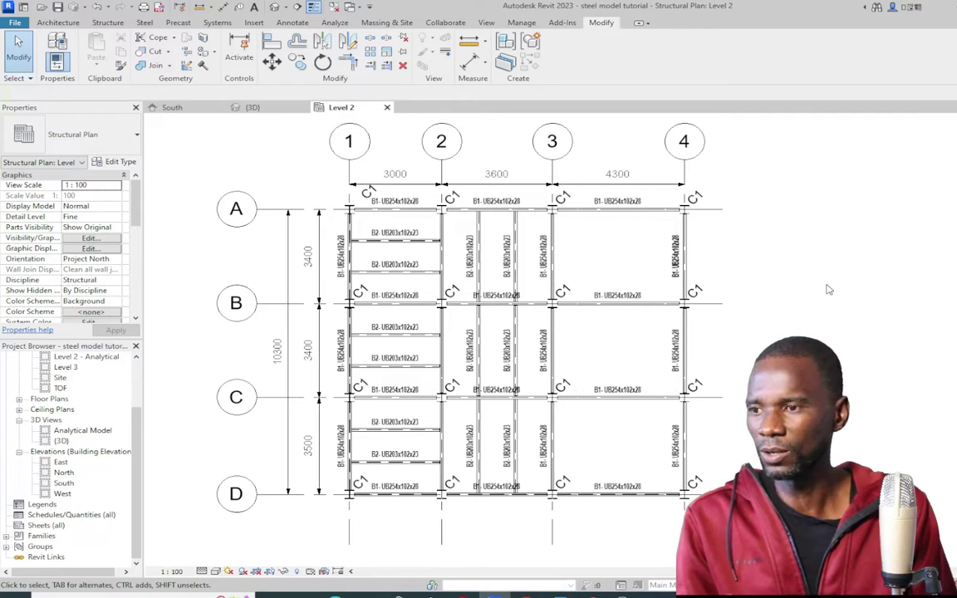
scroll(511, 320, up, 2)
scroll(490, 309, down, 2)
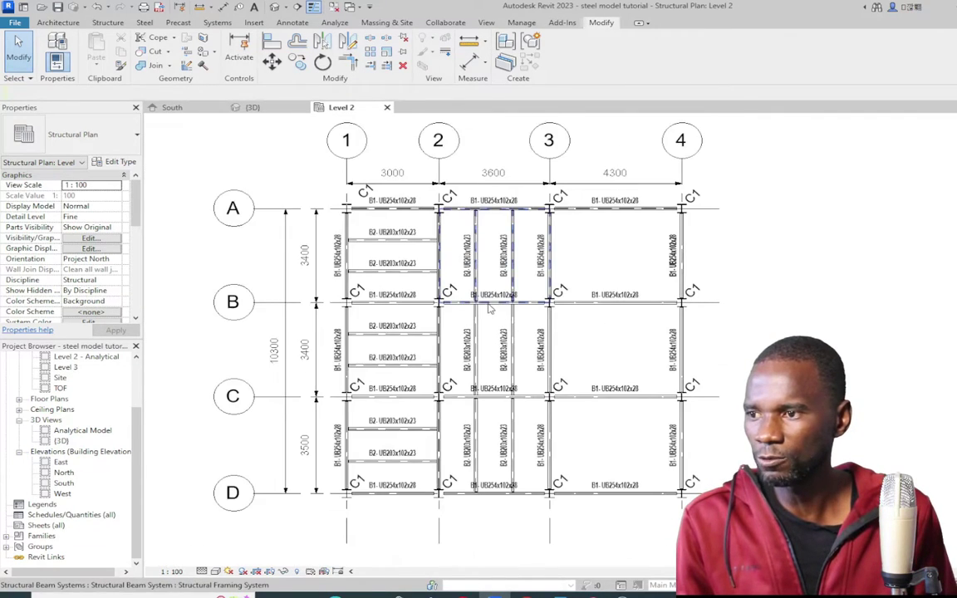
scroll(502, 310, up, 2)
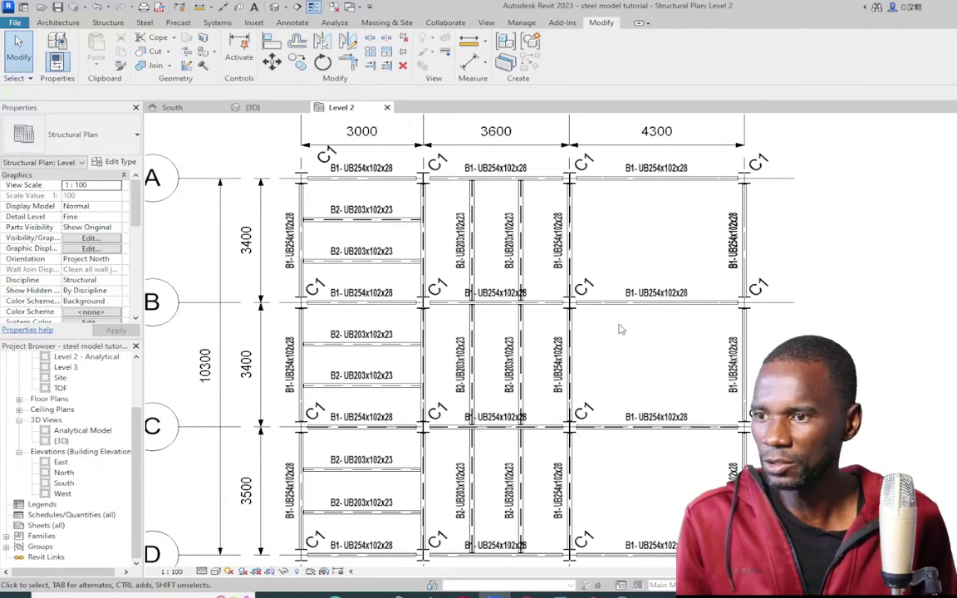
scroll(644, 322, up, 3)
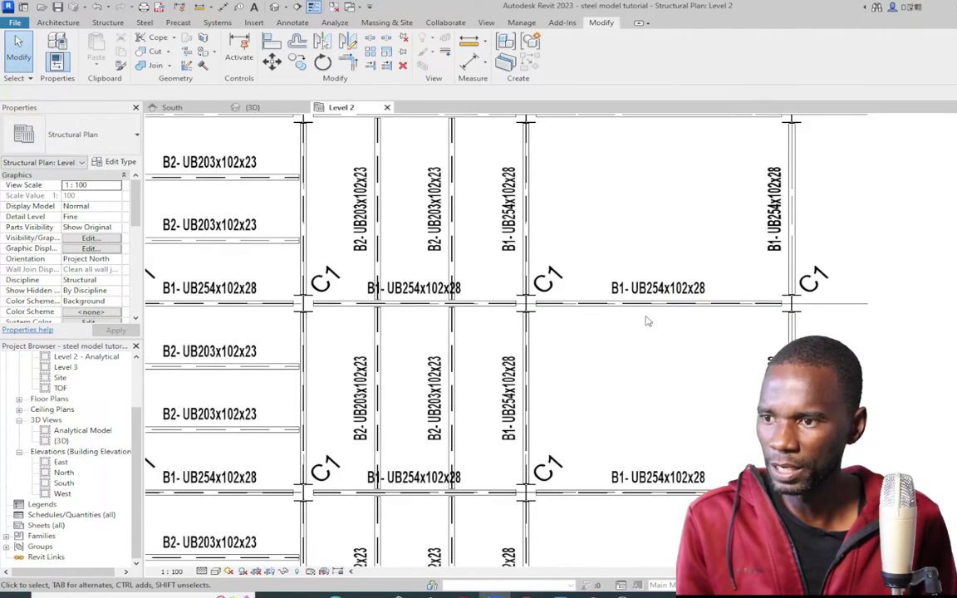
scroll(665, 306, down, 2)
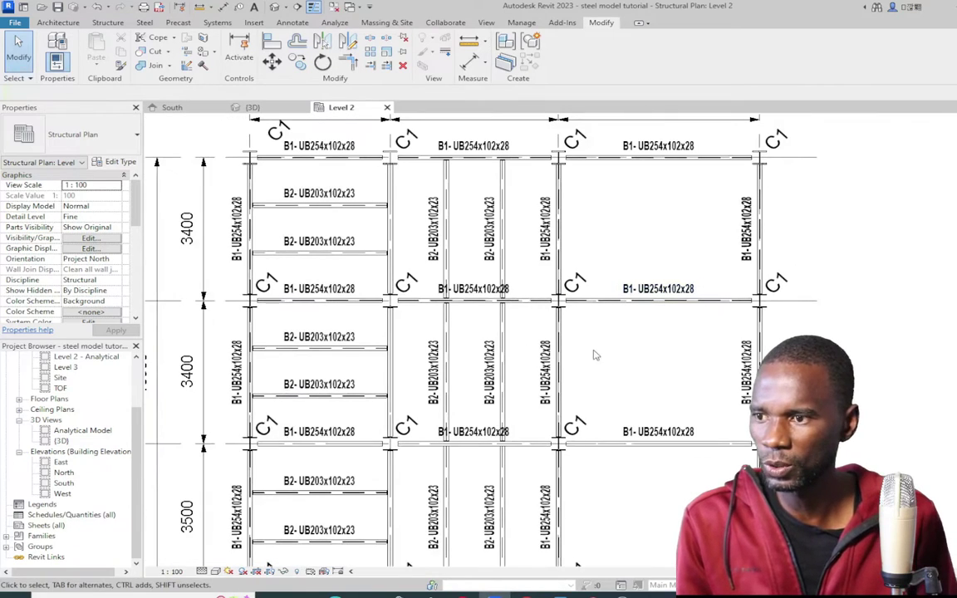
- Change the beam on grid B between grids 3 and 4 to the UB356x171x51 type
click(603, 305)
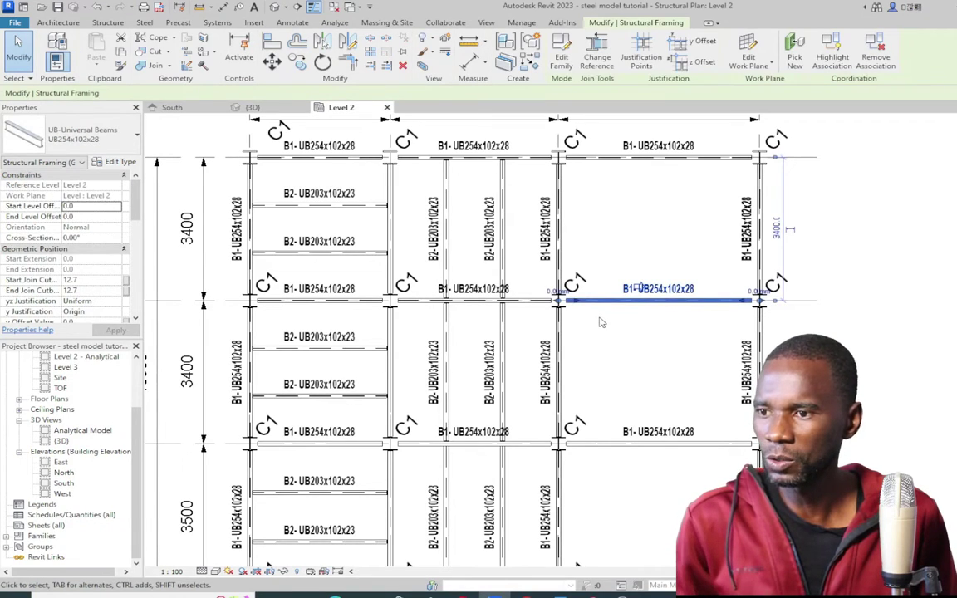
click(132, 137)
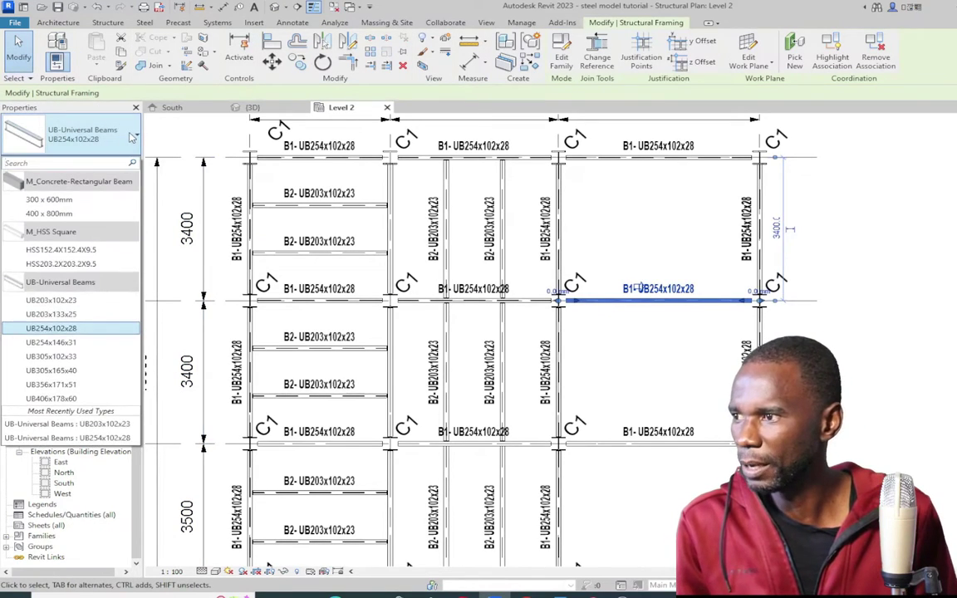
click(69, 386)
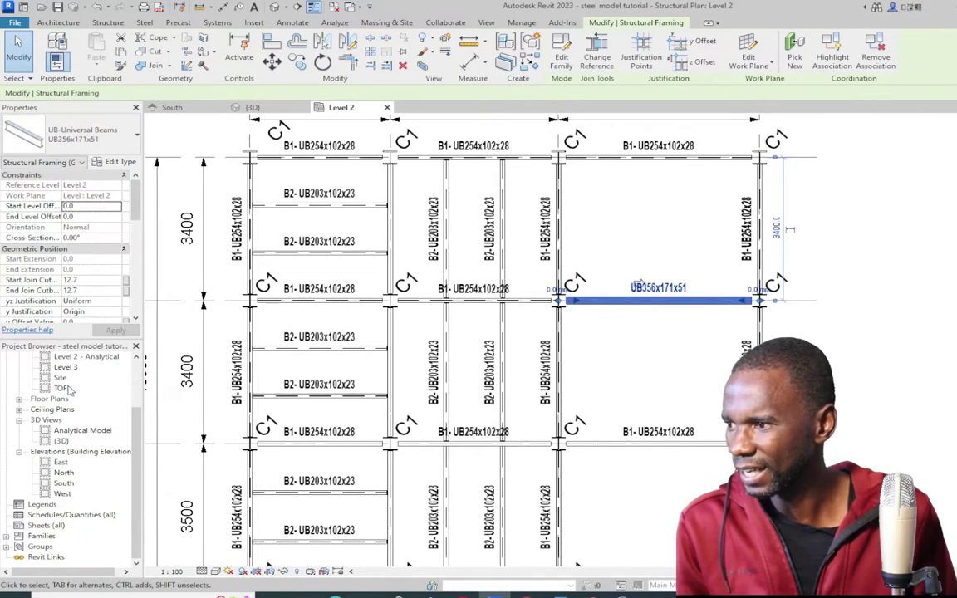
click(919, 300)
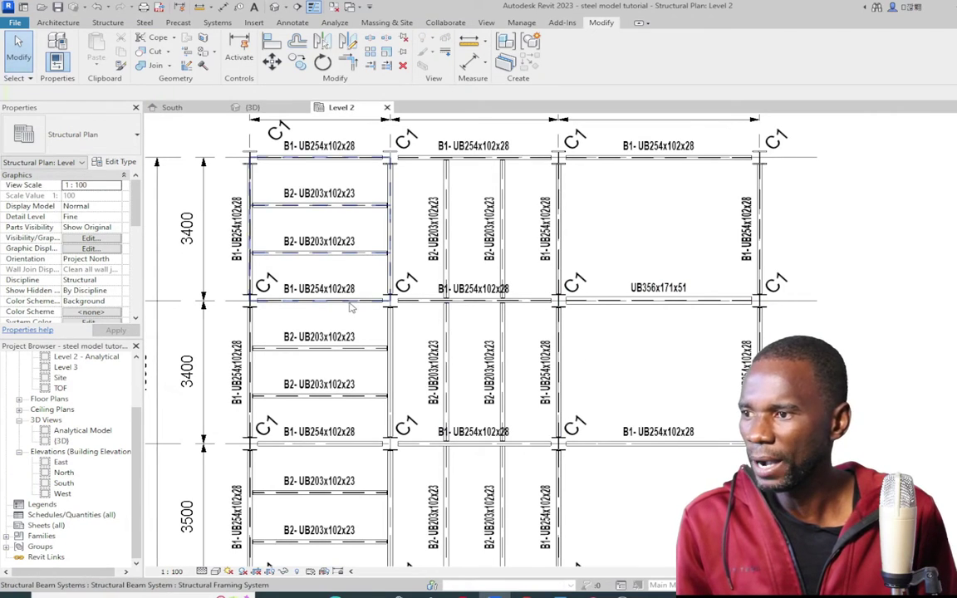
- Undo the type change of the beam on grid B between grids 3 and 4
scroll(347, 296, up, 2)
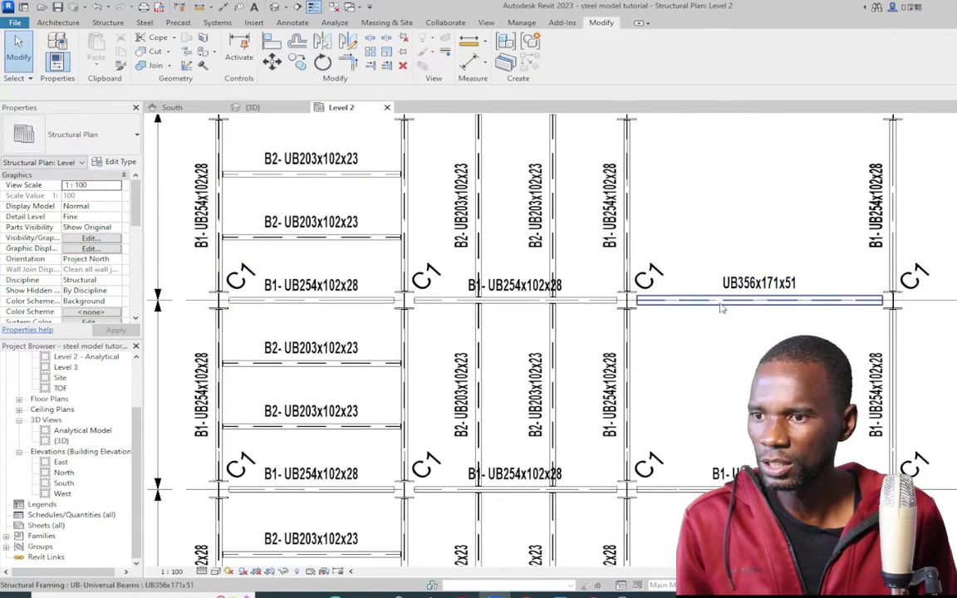
scroll(770, 306, up, 2)
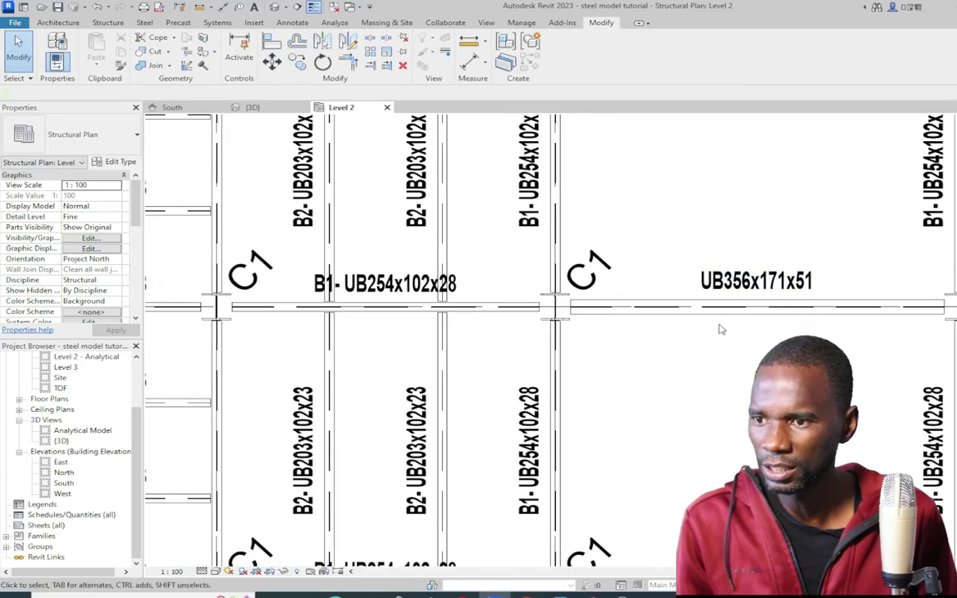
scroll(719, 315, down, 3)
scroll(725, 443, up, 2)
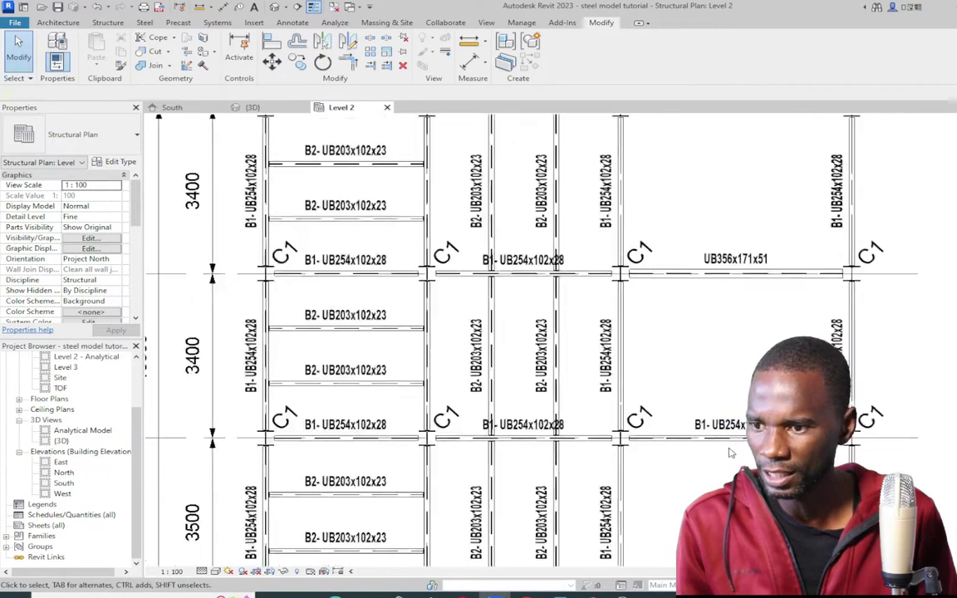
scroll(727, 428, down, 2)
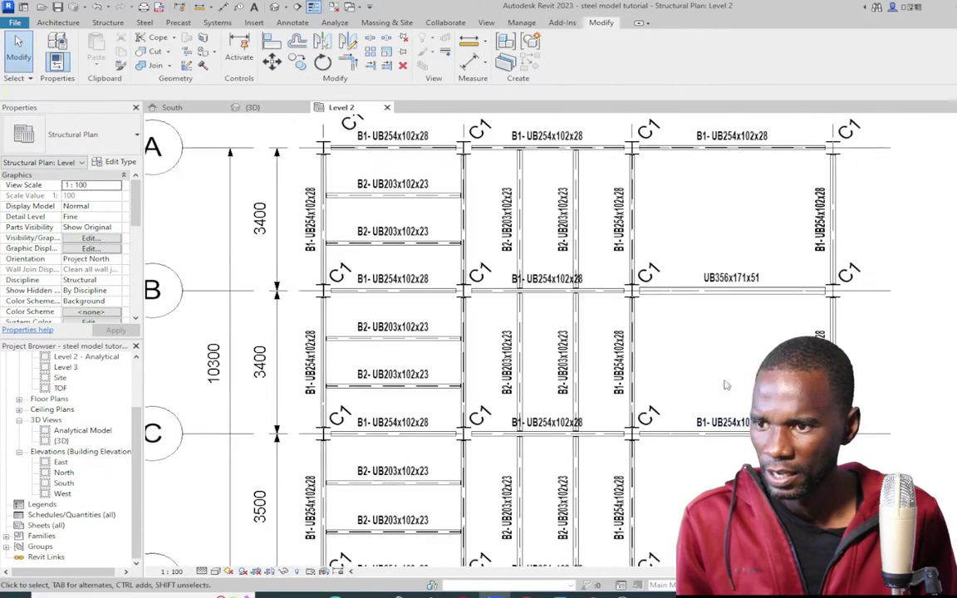
scroll(714, 382, up, 3)
scroll(667, 311, down, 1)
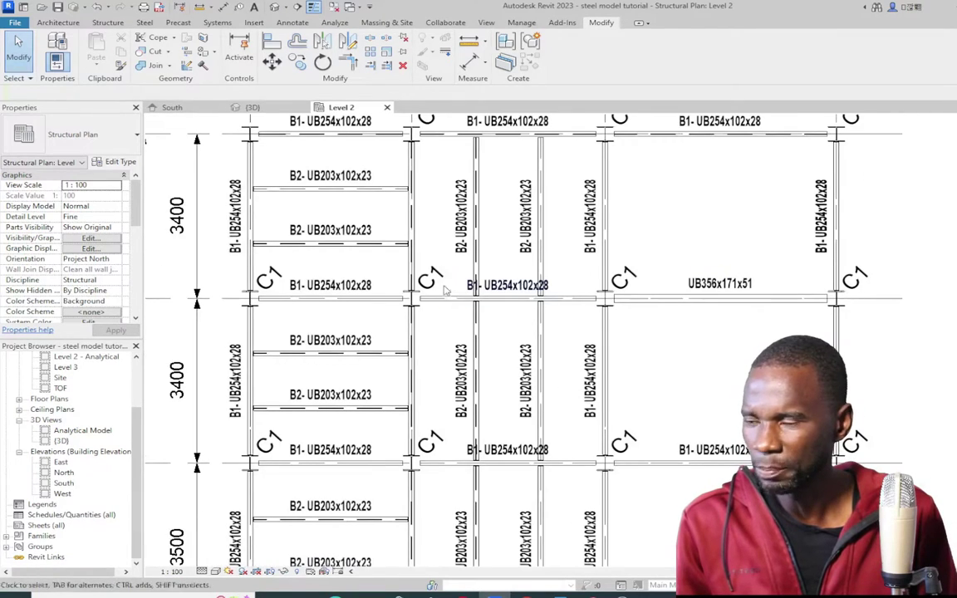
click(97, 7)
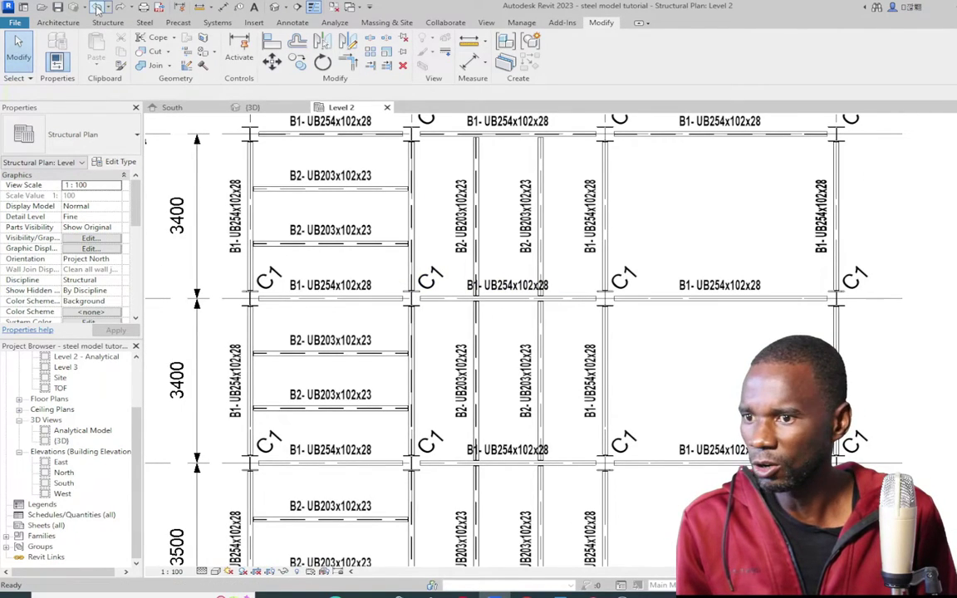
- Select all instances of the UB254x102x28 beam type and change them to UB305x165x40
click(675, 300)
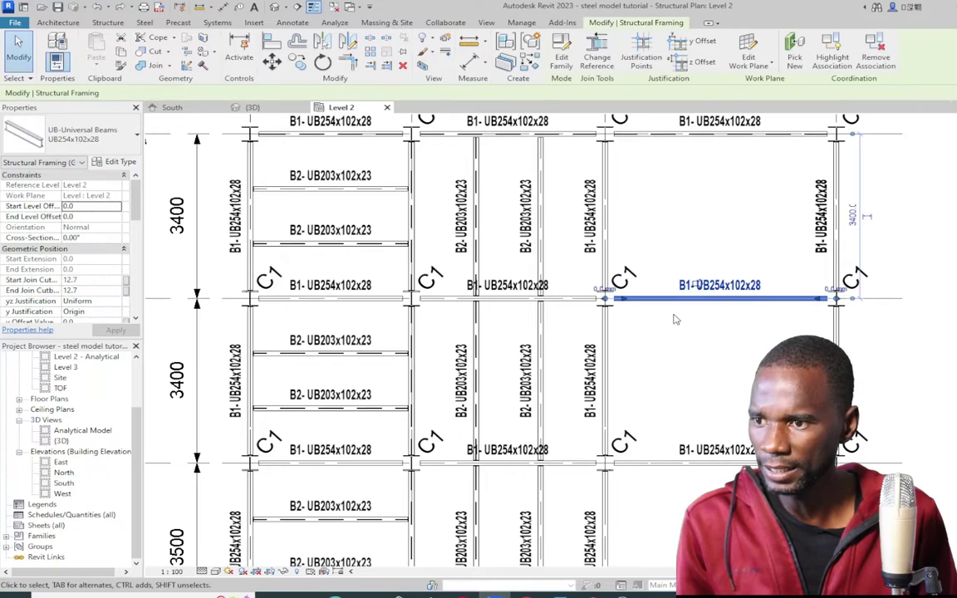
scroll(529, 280, down, 2)
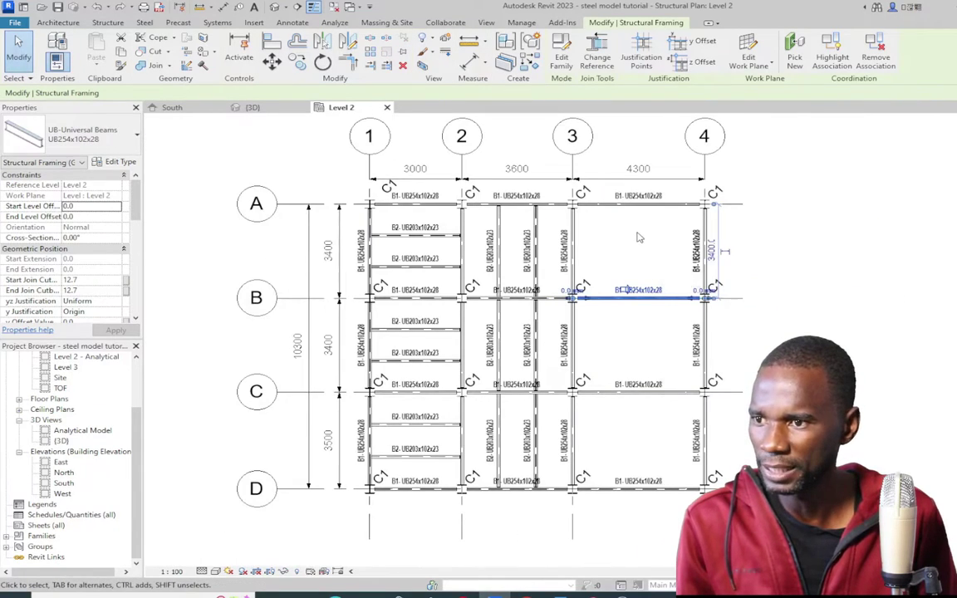
right_click(638, 237)
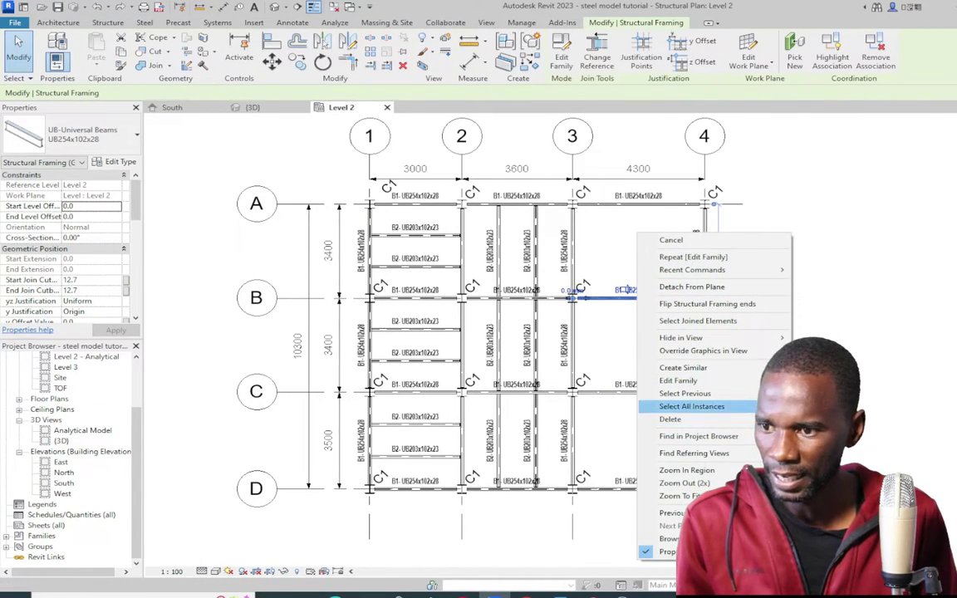
click(872, 408)
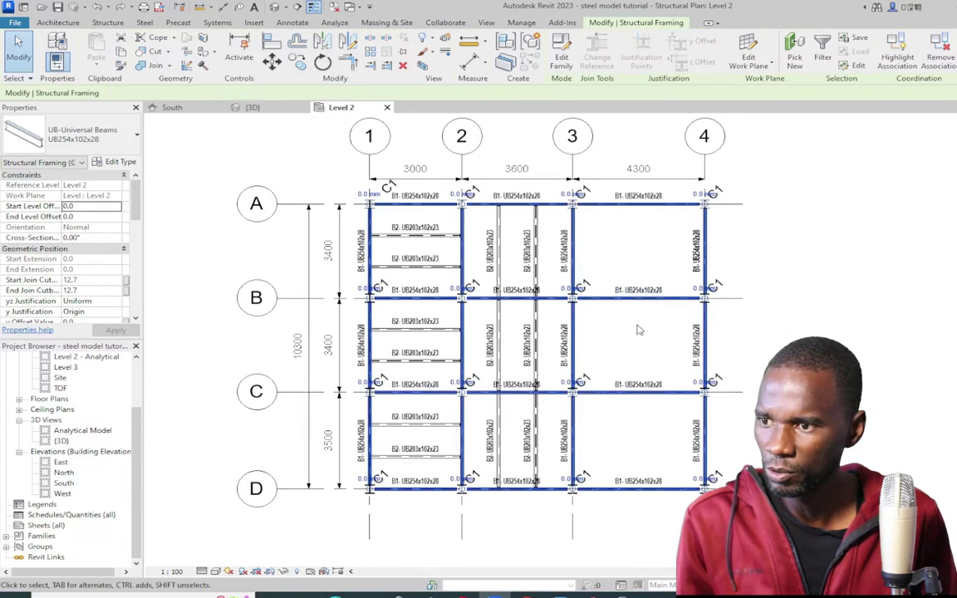
scroll(441, 250, up, 4)
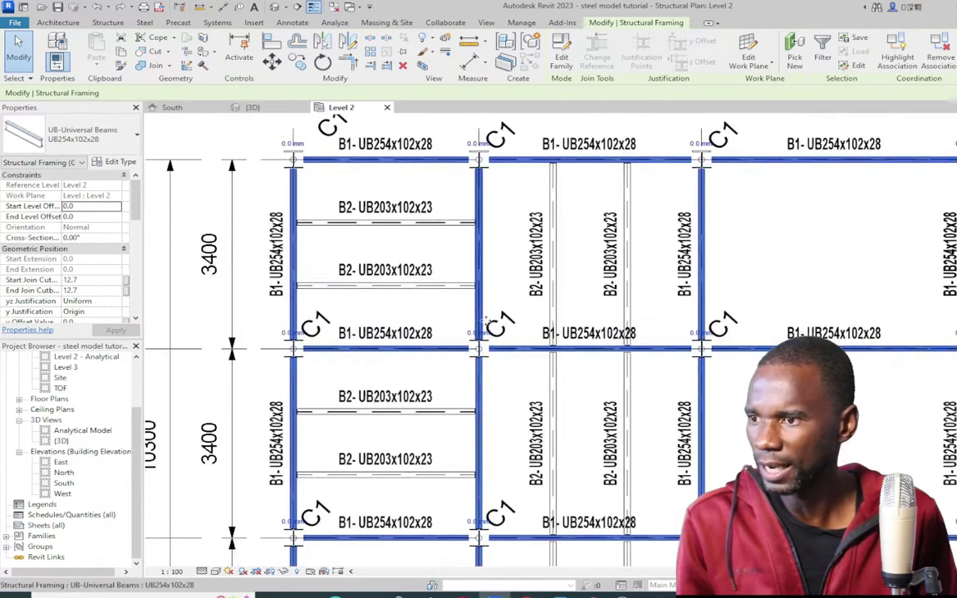
scroll(456, 318, down, 1)
click(137, 142)
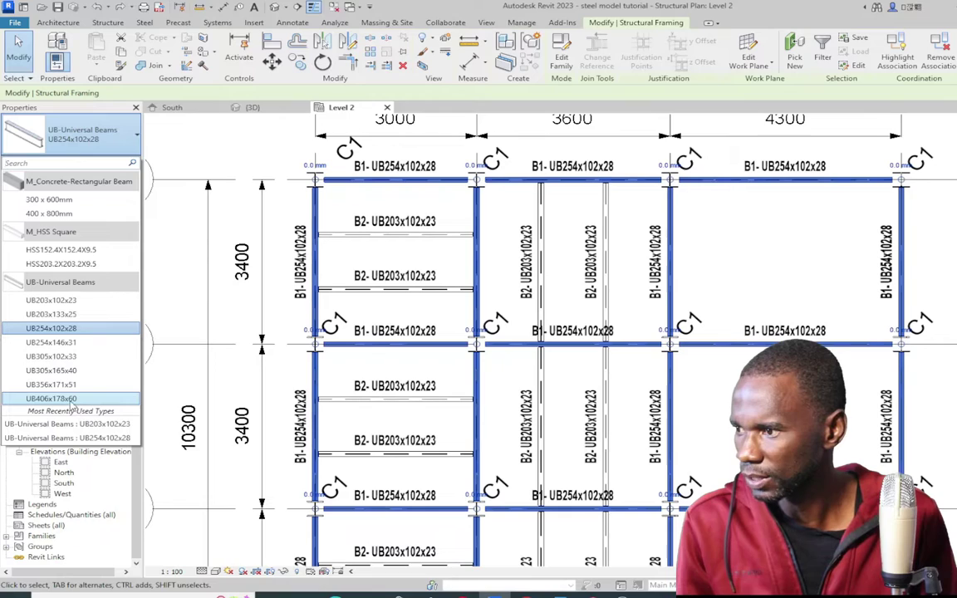
click(80, 374)
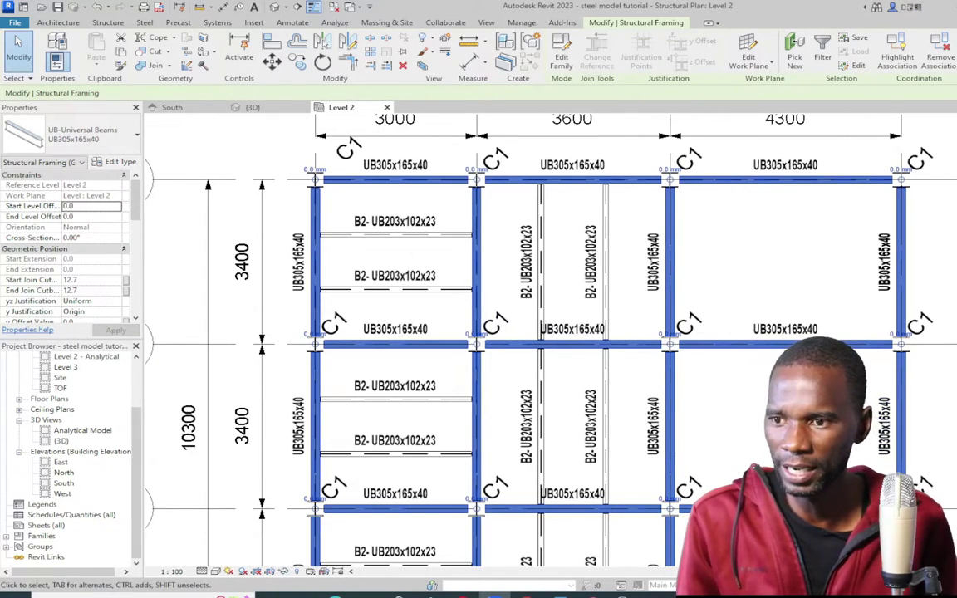
key(Escape)
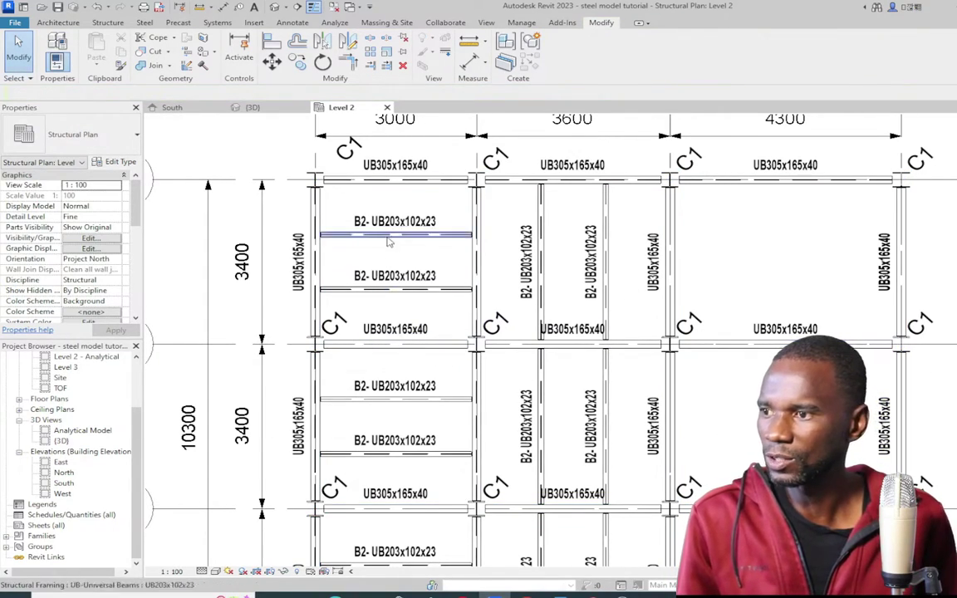
- Set the Type Mark of the UB305x165x40 beam type to B1 in its type properties
scroll(732, 272, down, 1)
scroll(763, 316, up, 2)
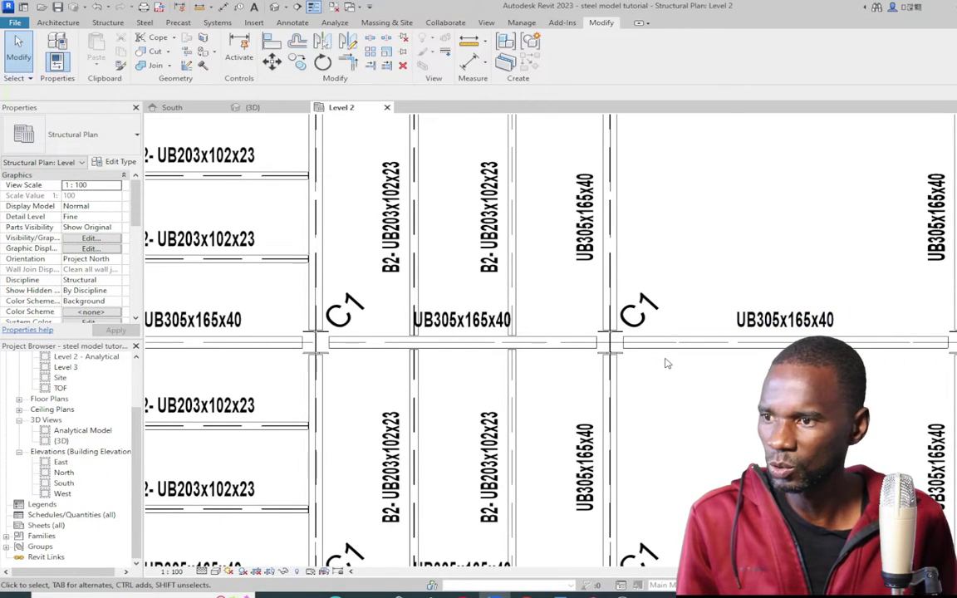
scroll(665, 366, down, 2)
scroll(716, 387, up, 2)
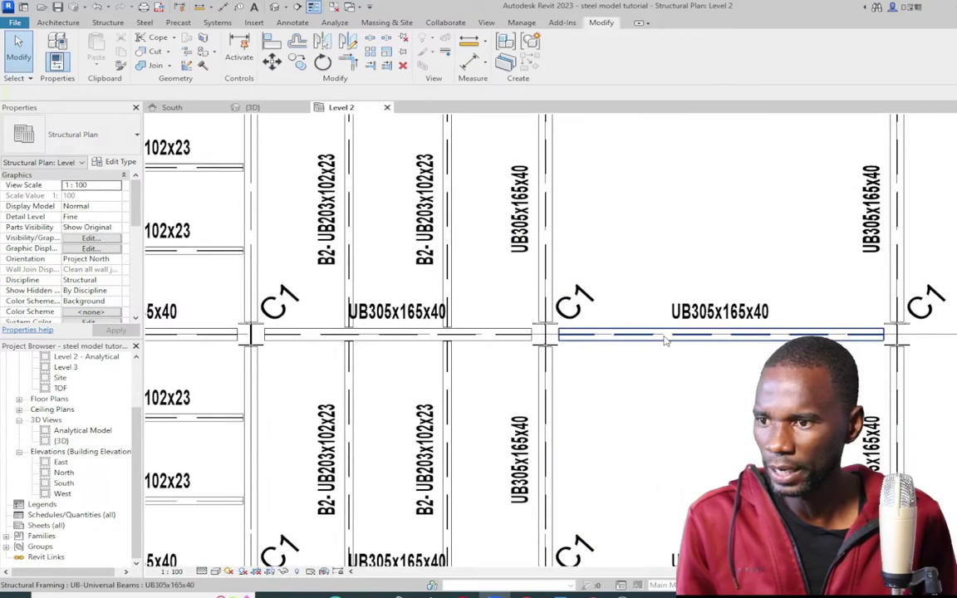
click(669, 334)
click(121, 162)
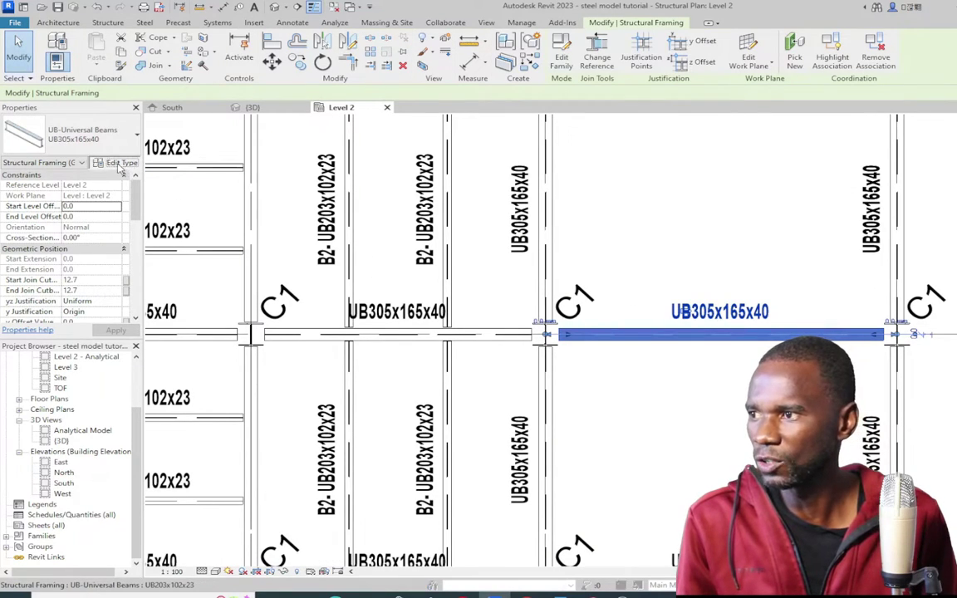
scroll(604, 399, down, 5)
scroll(604, 396, down, 2)
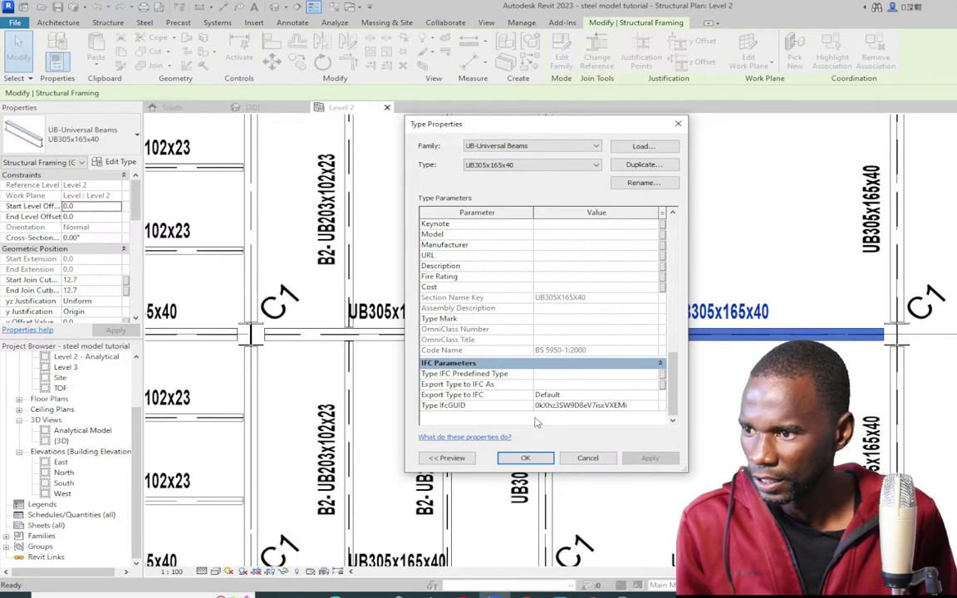
click(561, 319)
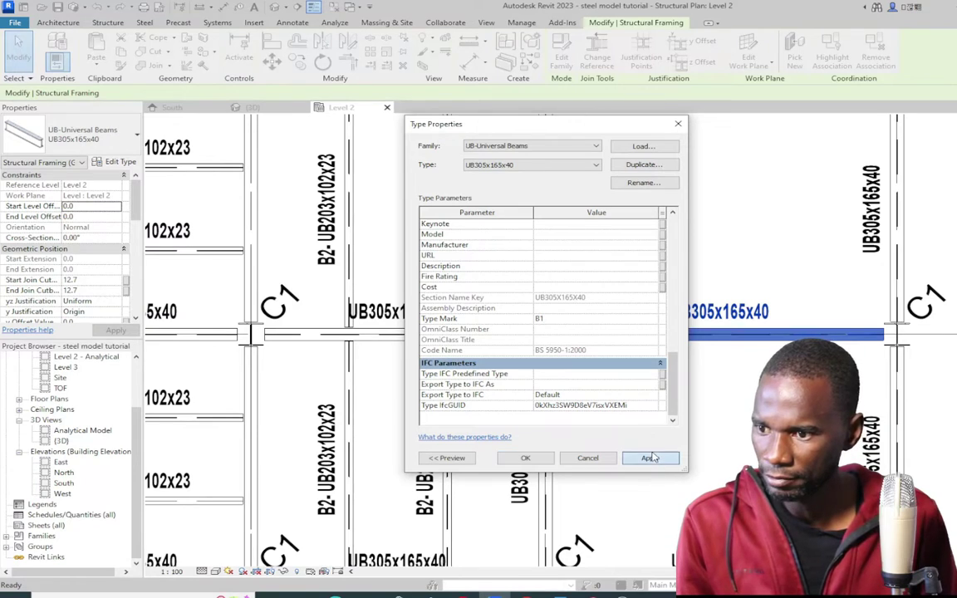
click(650, 458)
click(595, 341)
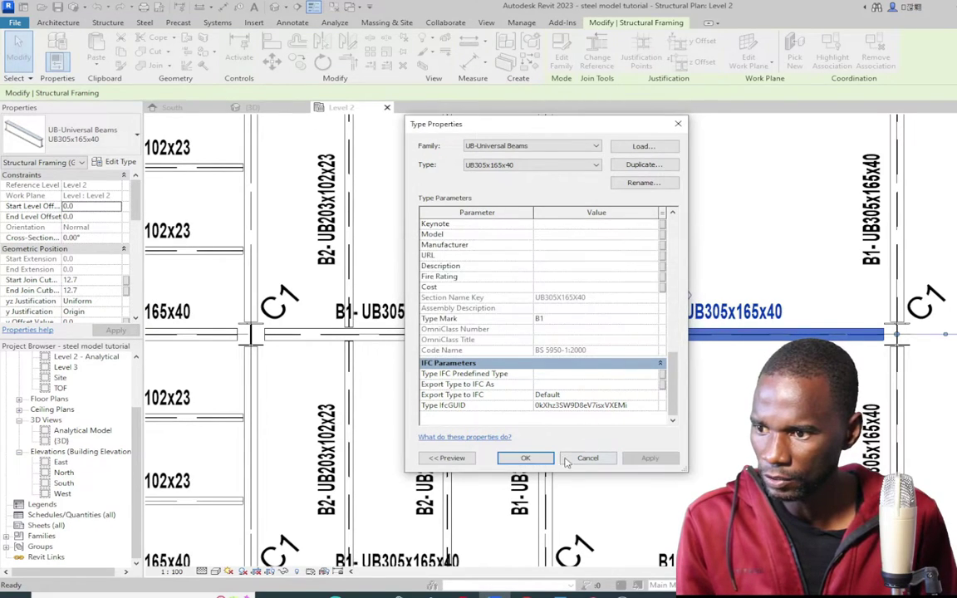
click(525, 458)
scroll(665, 433, down, 4)
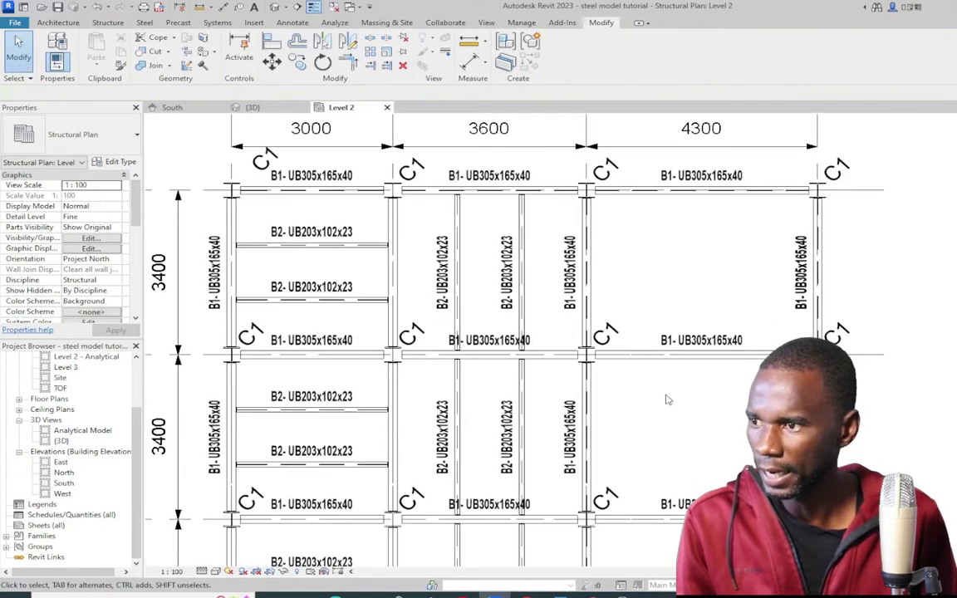
scroll(650, 281, down, 1)
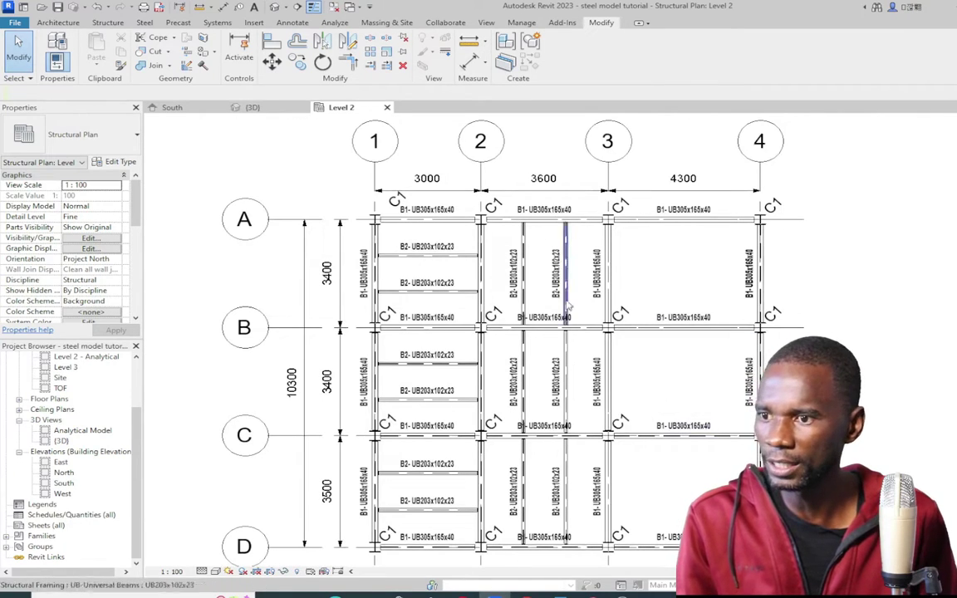
scroll(549, 261, down, 3)
scroll(584, 326, up, 3)
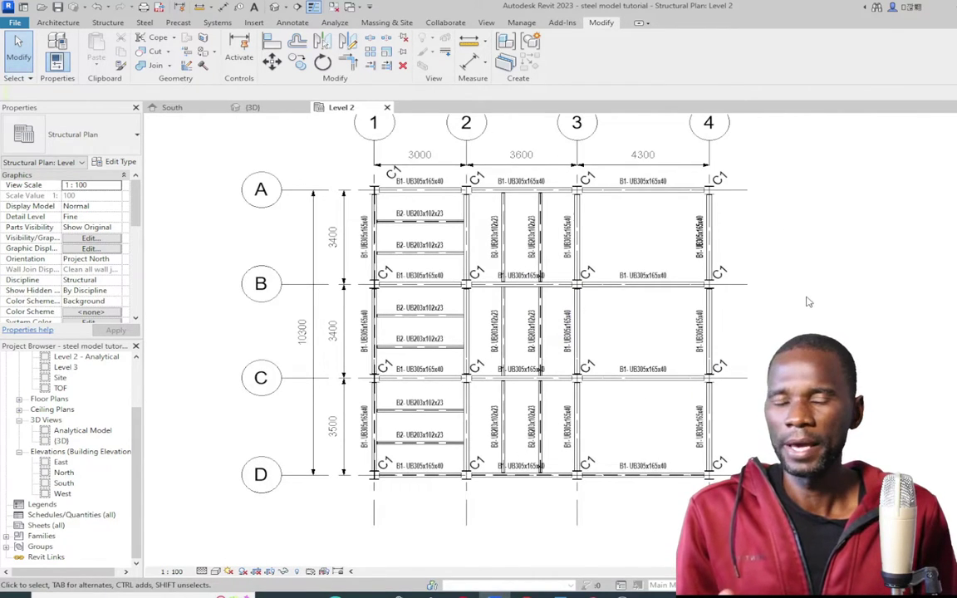